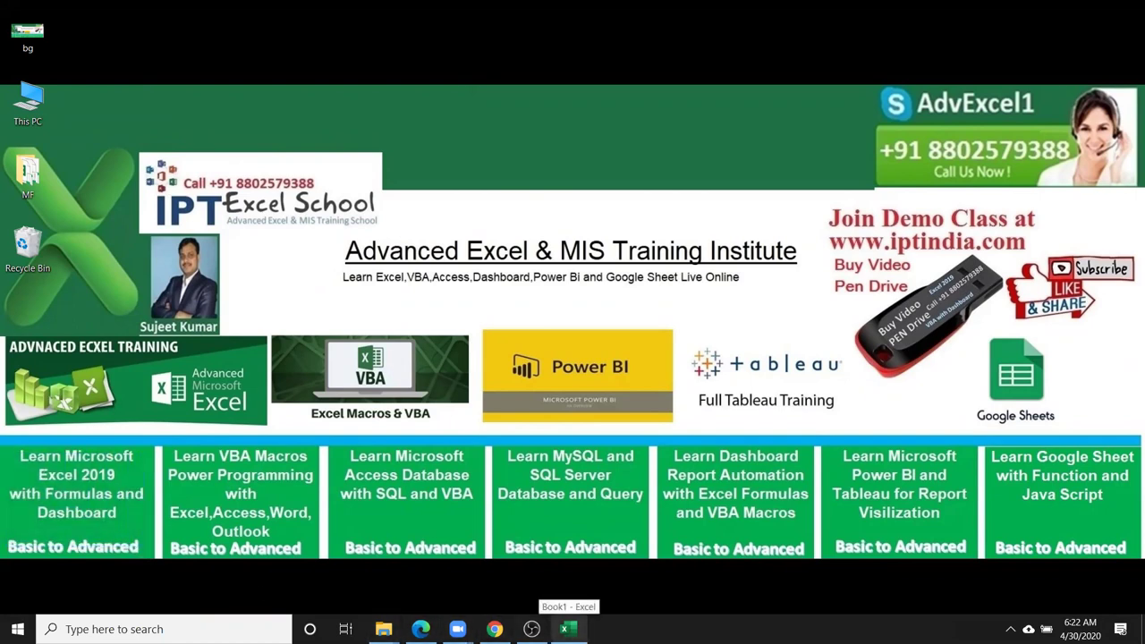
Restore the Book1 workbook window from the taskbar
left_click(561, 628)
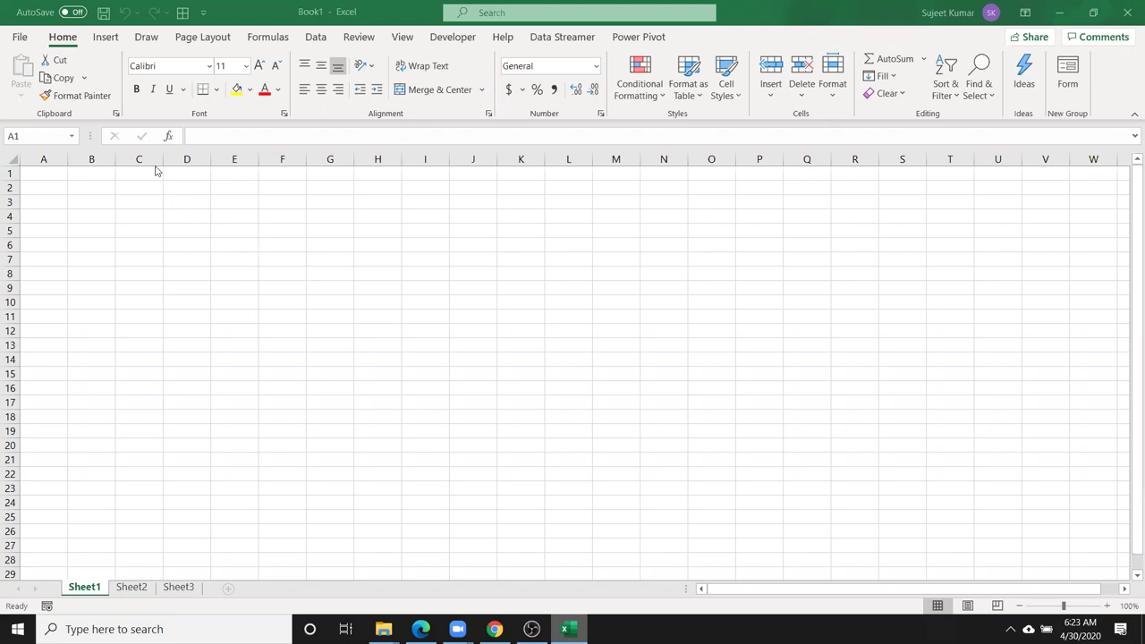
left_click(51, 190)
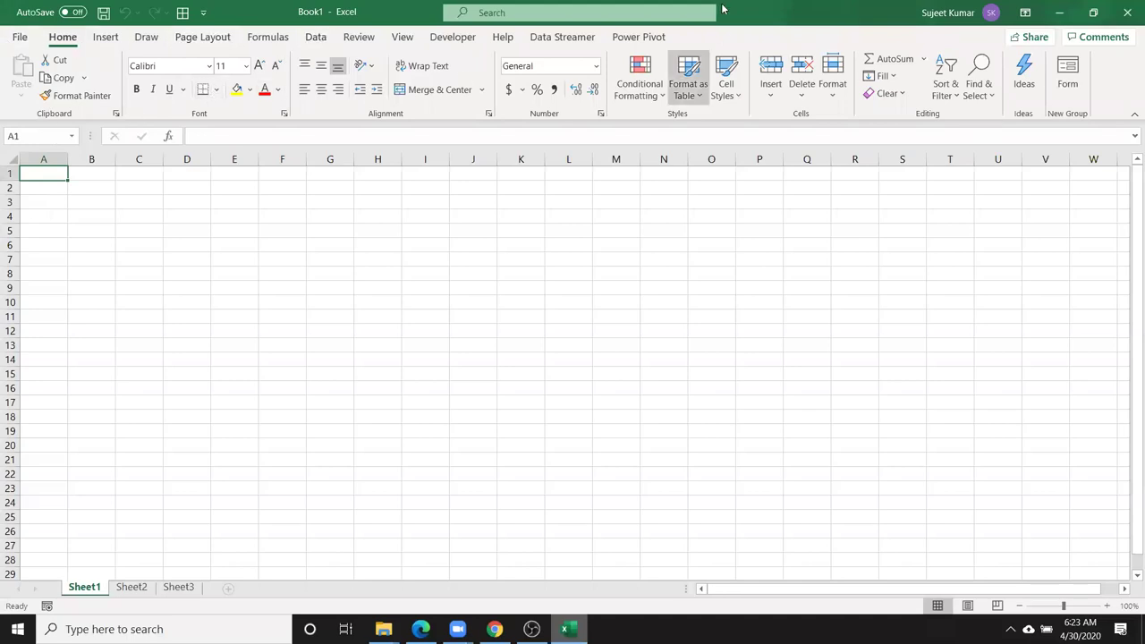
left_click(237, 300)
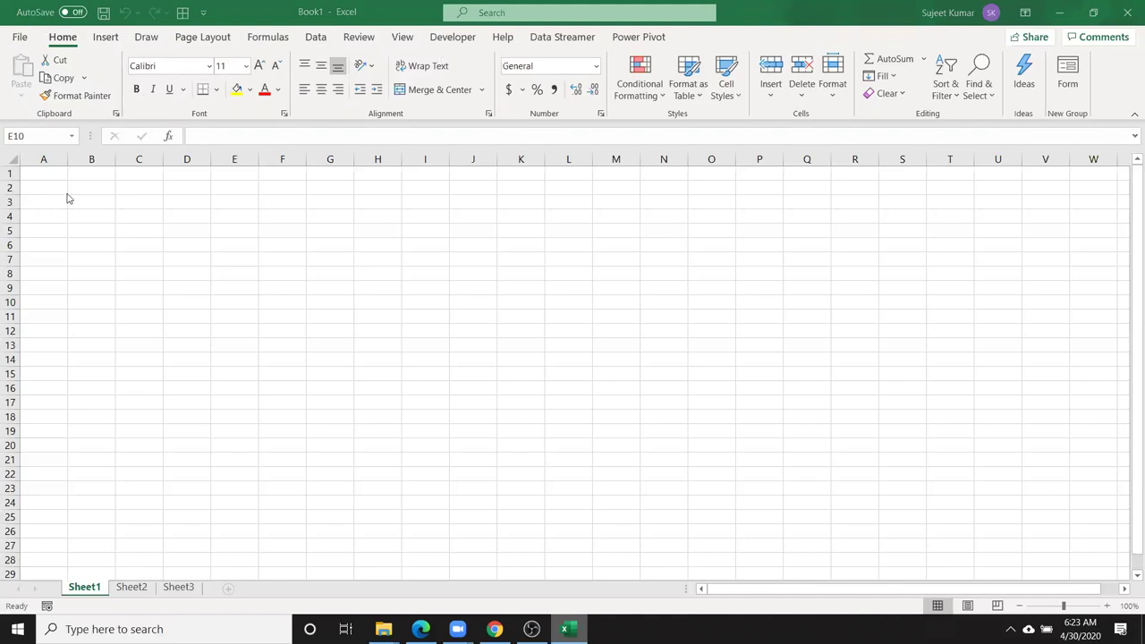
left_click(42, 174)
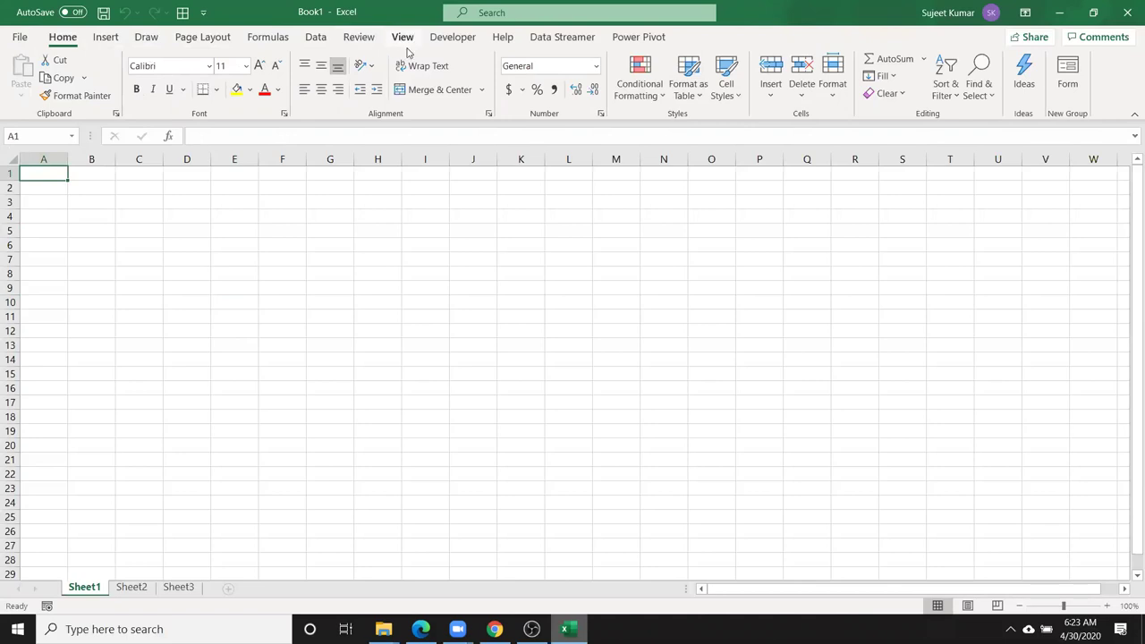
Go to the File backstage Home page and browse the recent workbooks list
left_click(21, 40)
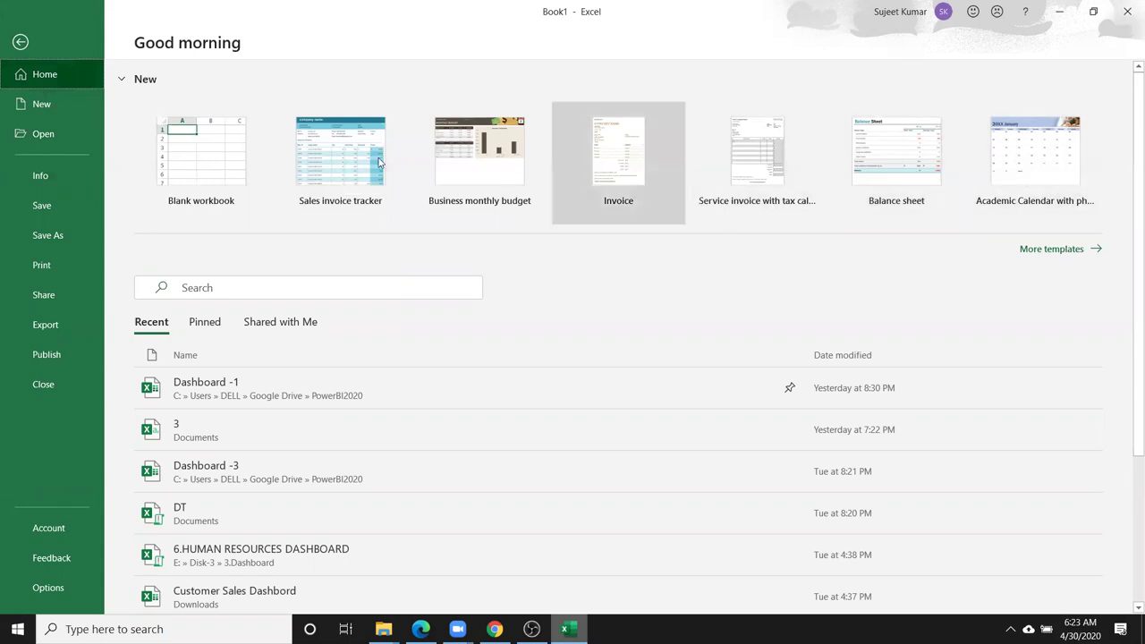
scroll(515, 279, "down", 3)
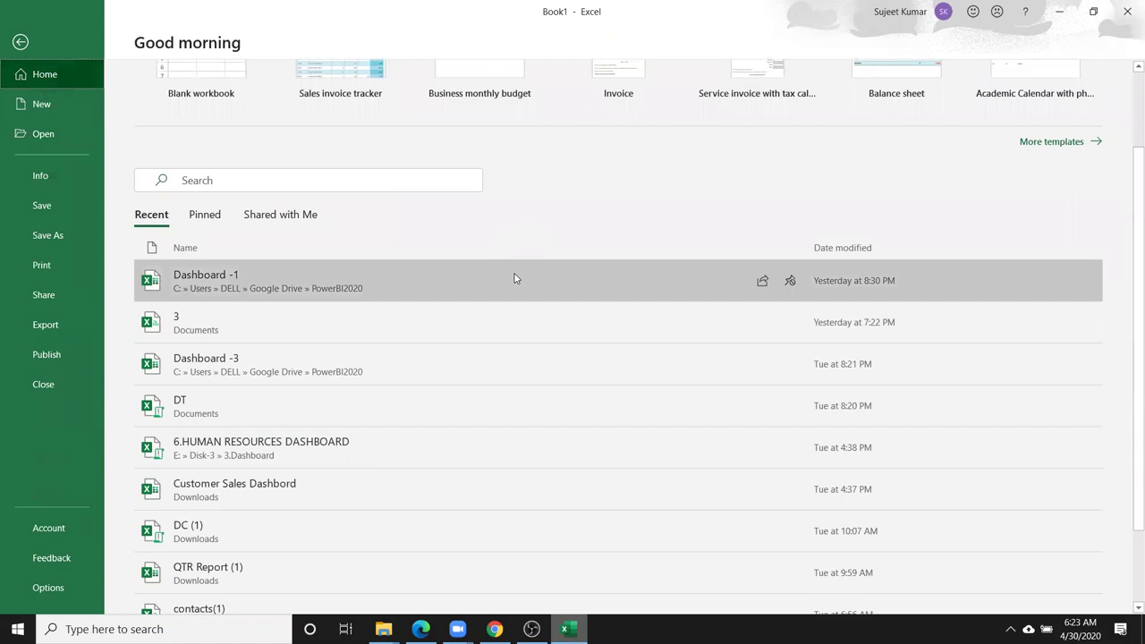
scroll(514, 278, "down", 1)
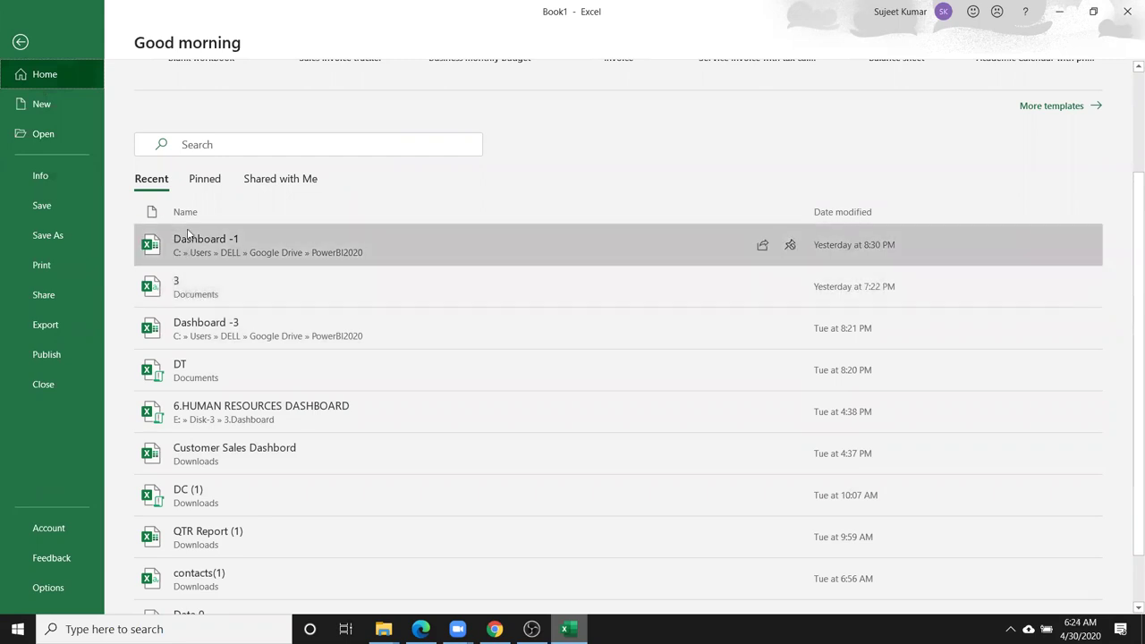
scroll(224, 302, "down", 1)
scroll(223, 302, "down", 1)
scroll(224, 303, "up", 1)
scroll(224, 303, "up", 3)
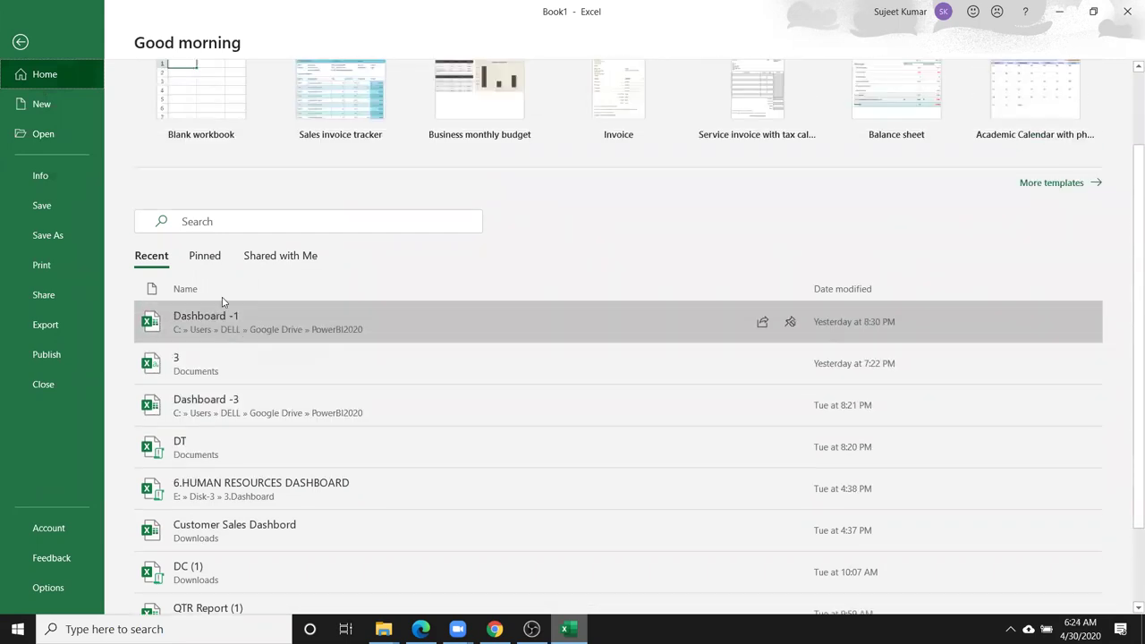
scroll(223, 302, "down", 2)
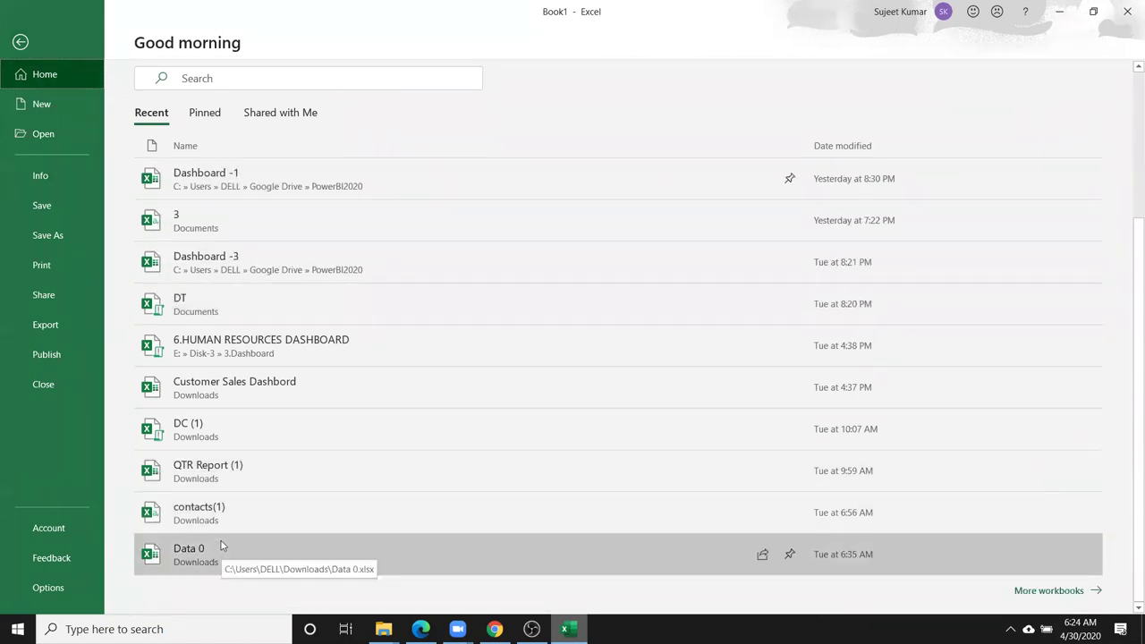
scroll(220, 529, "up", 2)
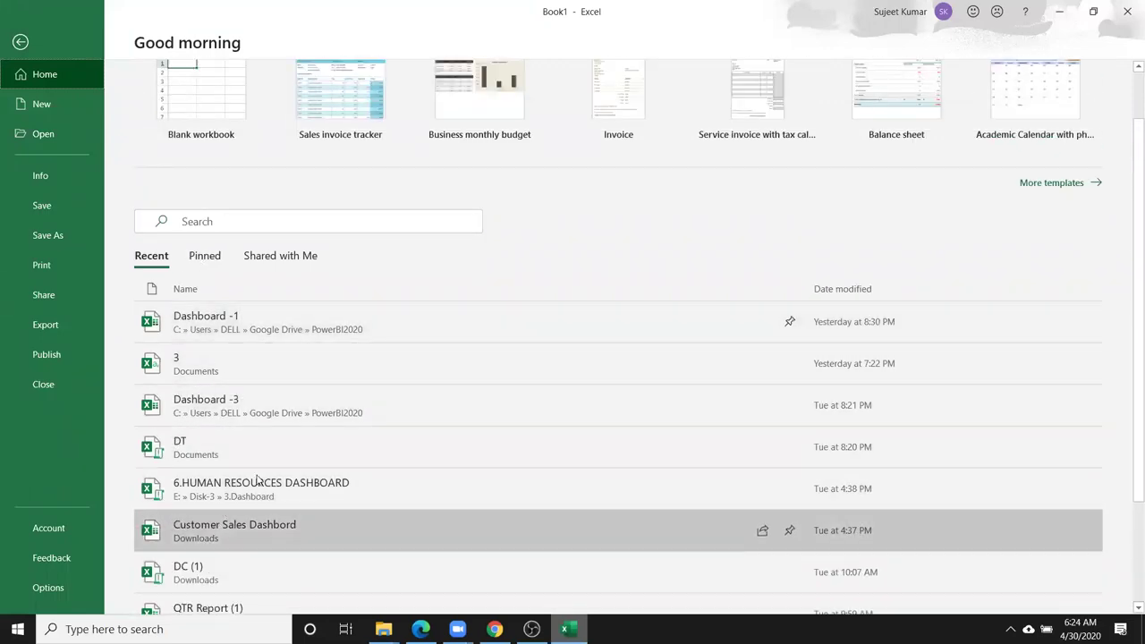
scroll(247, 451, "down", 2)
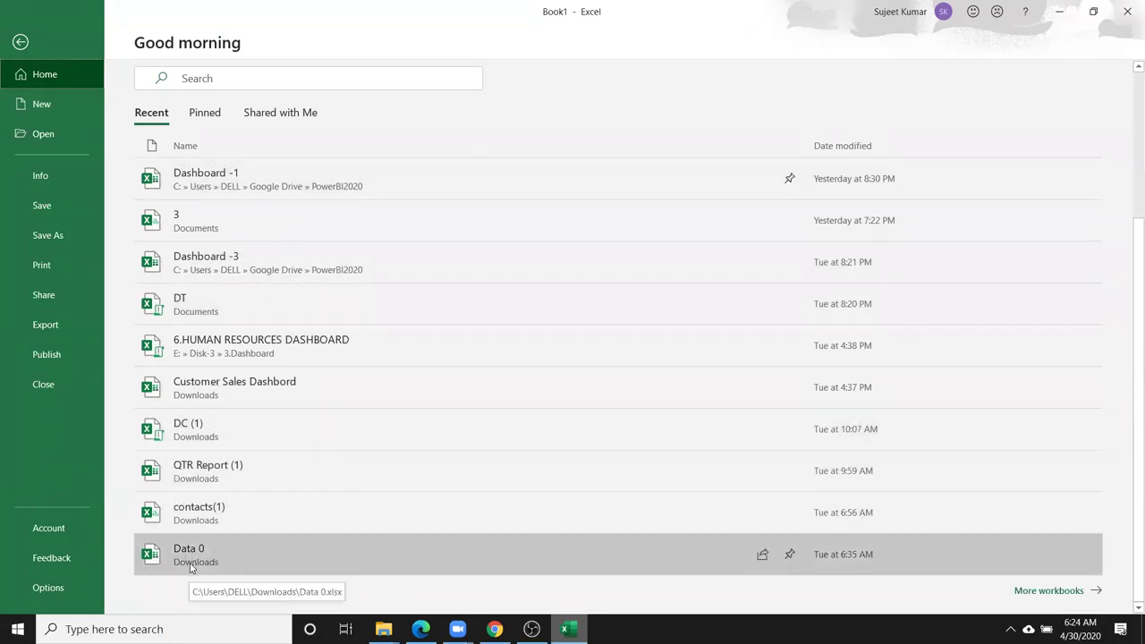
scroll(190, 564, "up", 1)
scroll(192, 565, "down", 1)
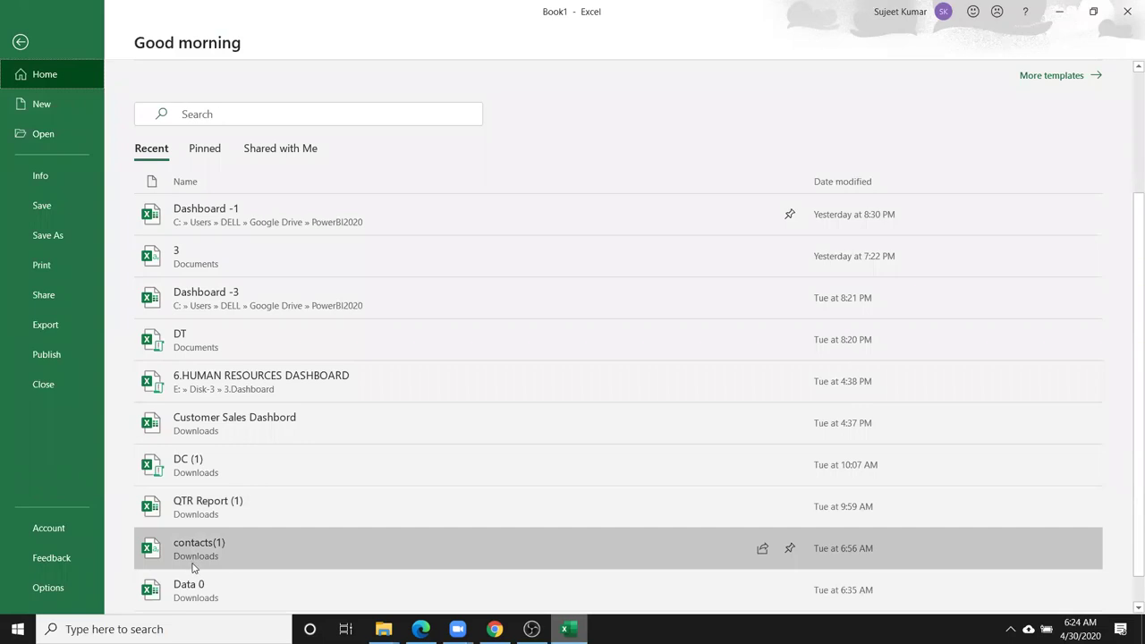
scroll(194, 563, "down", 1)
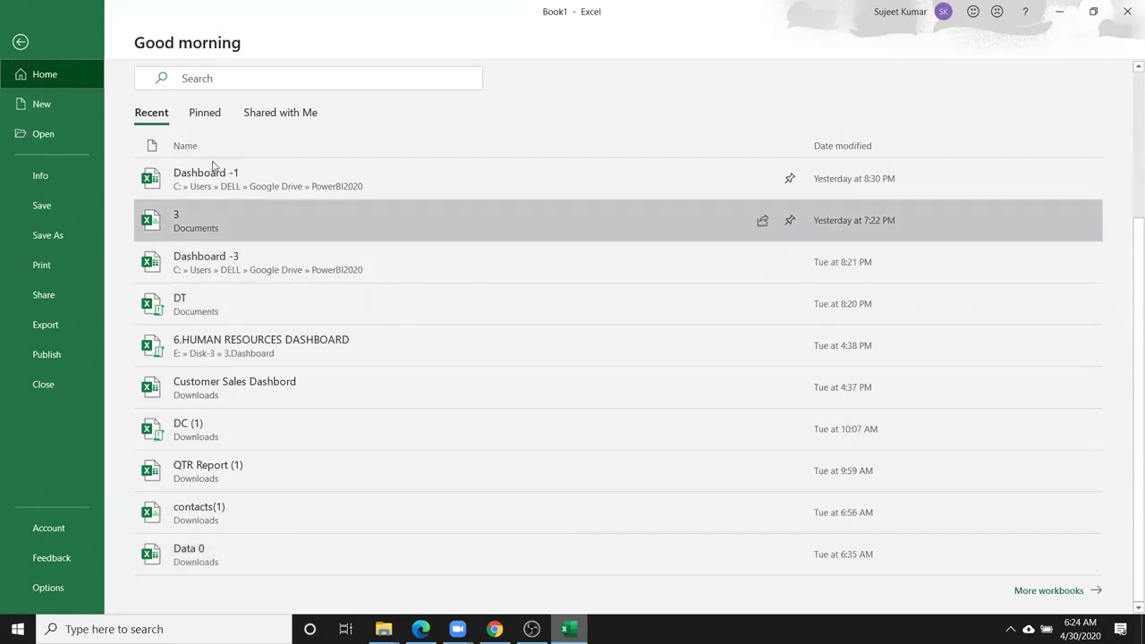
scroll(268, 322, "up", 2)
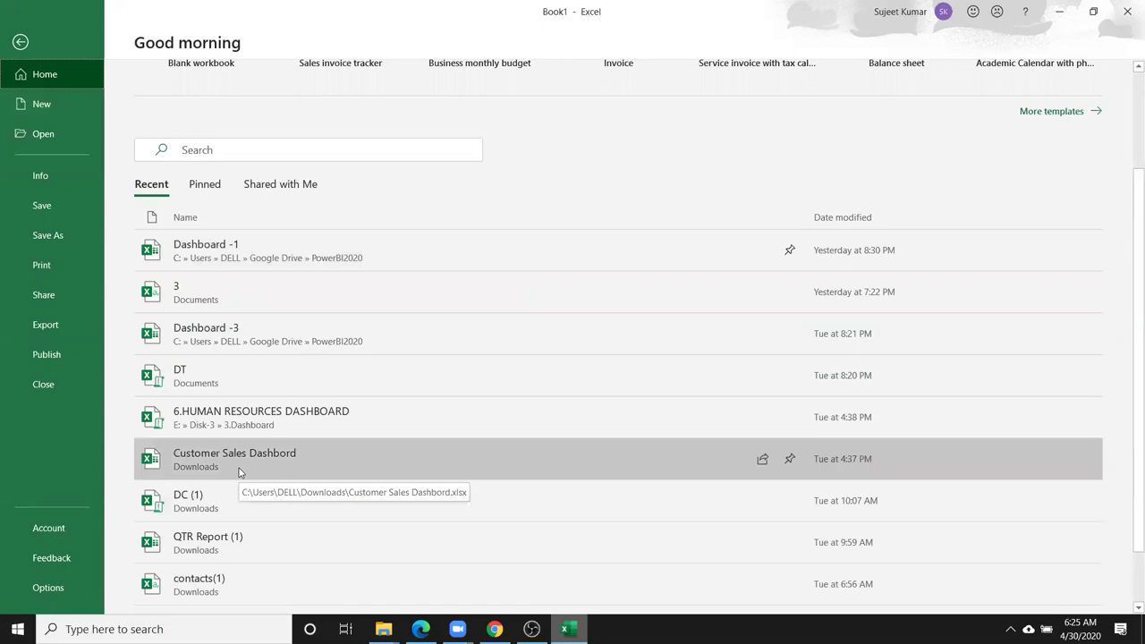
View the Pinned workbooks, then the list of workbooks Shared with Me
left_click(206, 188)
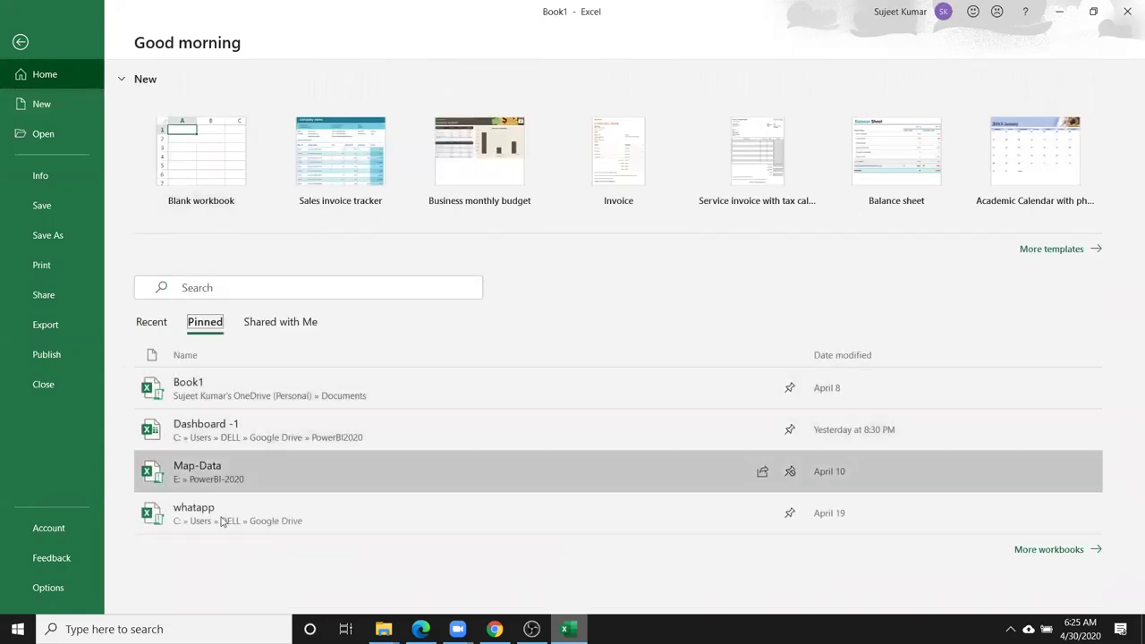
left_click(285, 333)
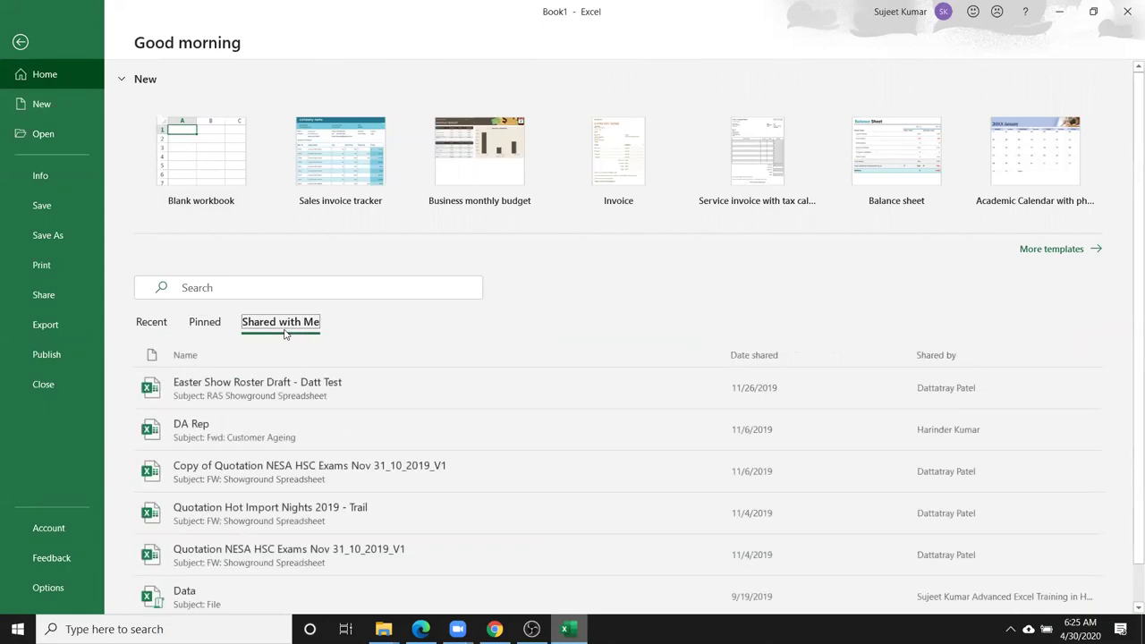
scroll(451, 349, "down", 1)
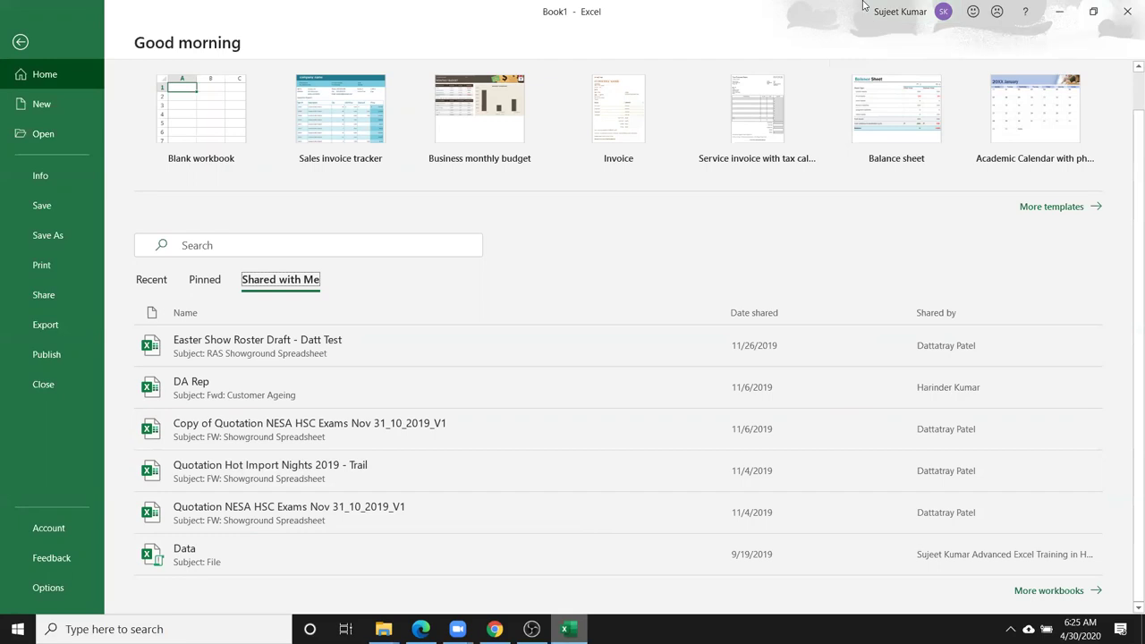
Show the New page and browse the template gallery, including Balance sheet and Gantt project planner
left_click(55, 107)
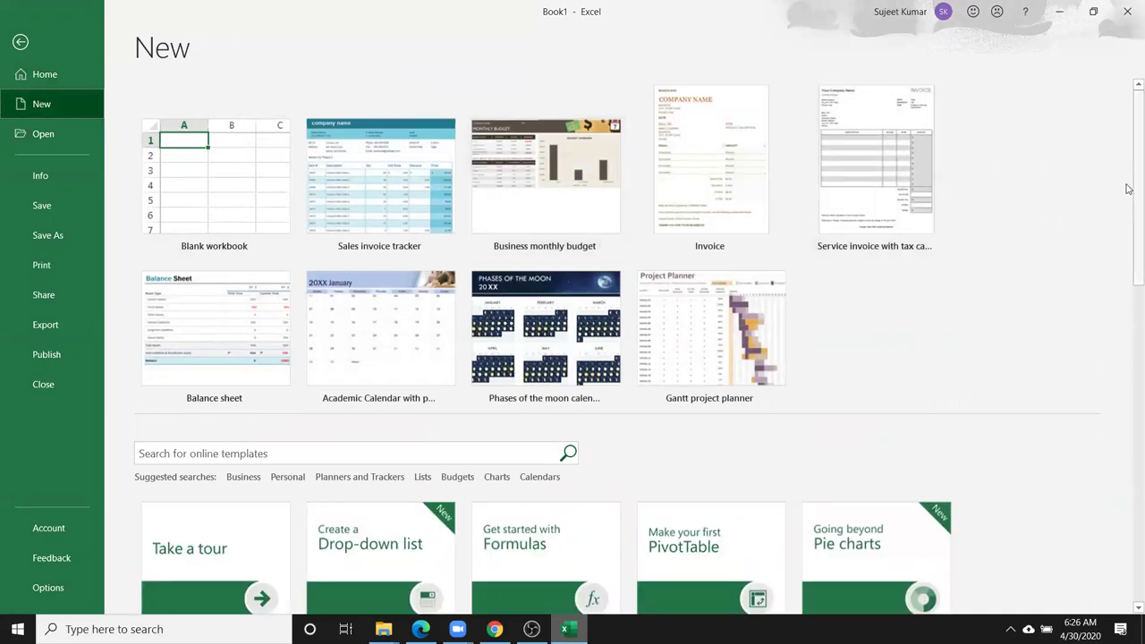
mouse_move(1129, 192)
left_mouse_down()
mouse_move(1103, 584)
mouse_move(1127, 355)
mouse_move(1127, 189)
left_mouse_up()
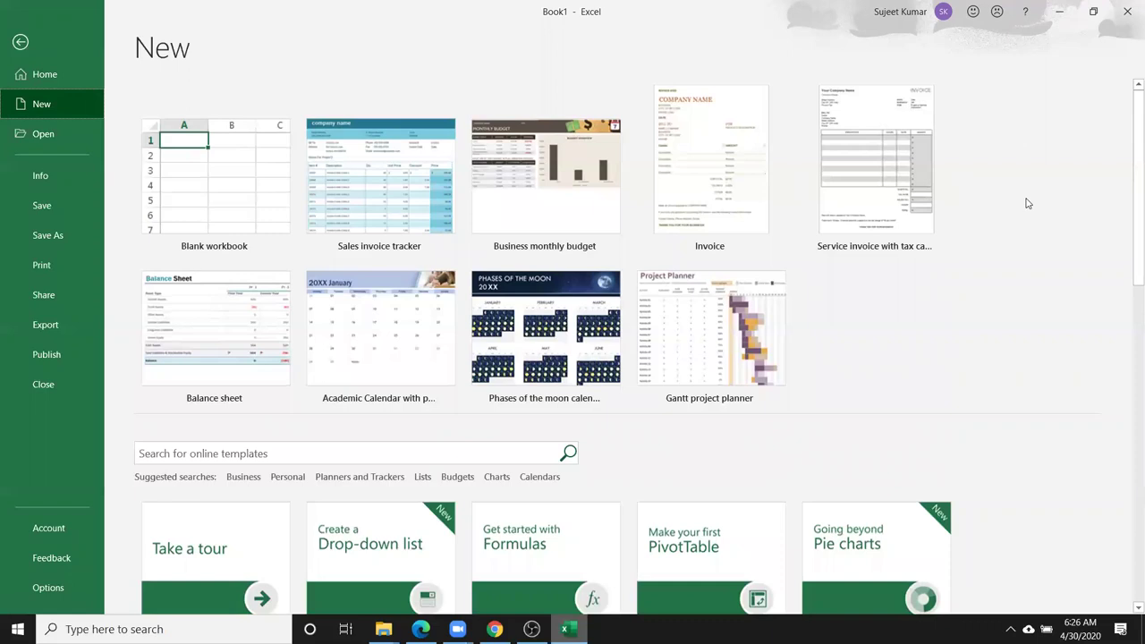
scroll(996, 277, "down", 3)
scroll(887, 370, "down", 3)
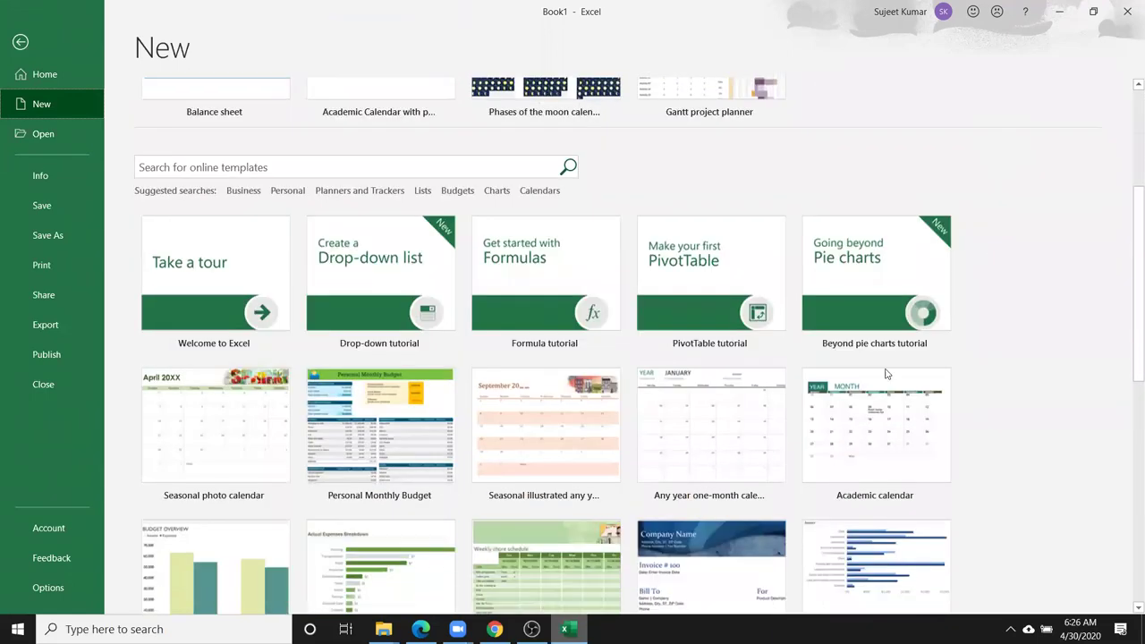
scroll(774, 361, "down", 3)
scroll(769, 360, "down", 3)
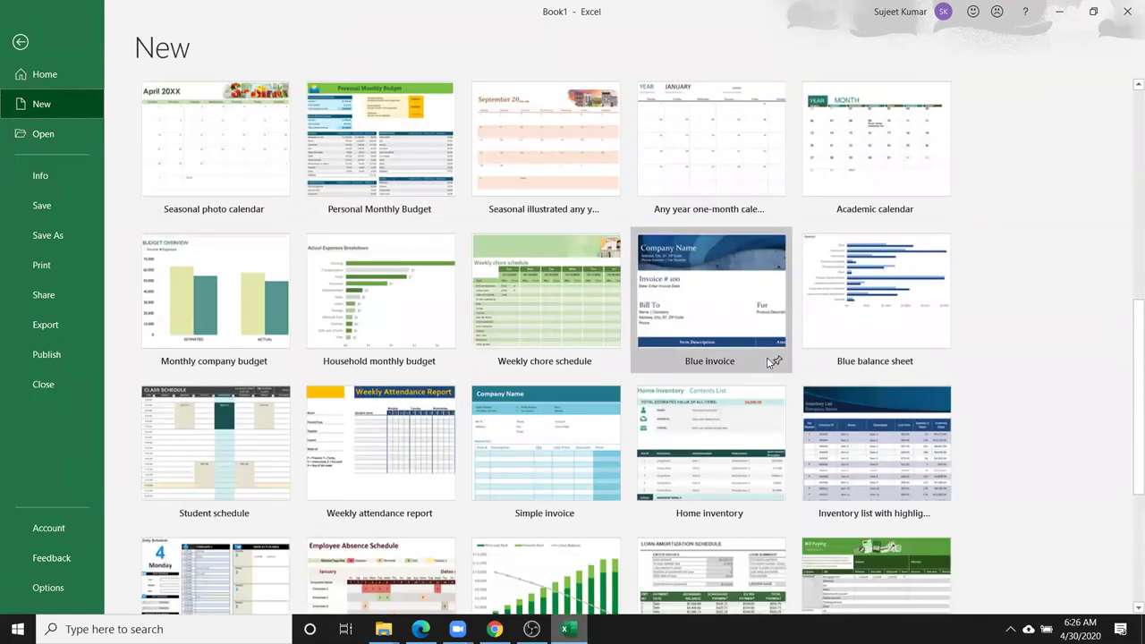
scroll(769, 360, "up", 4)
scroll(769, 360, "down", 3)
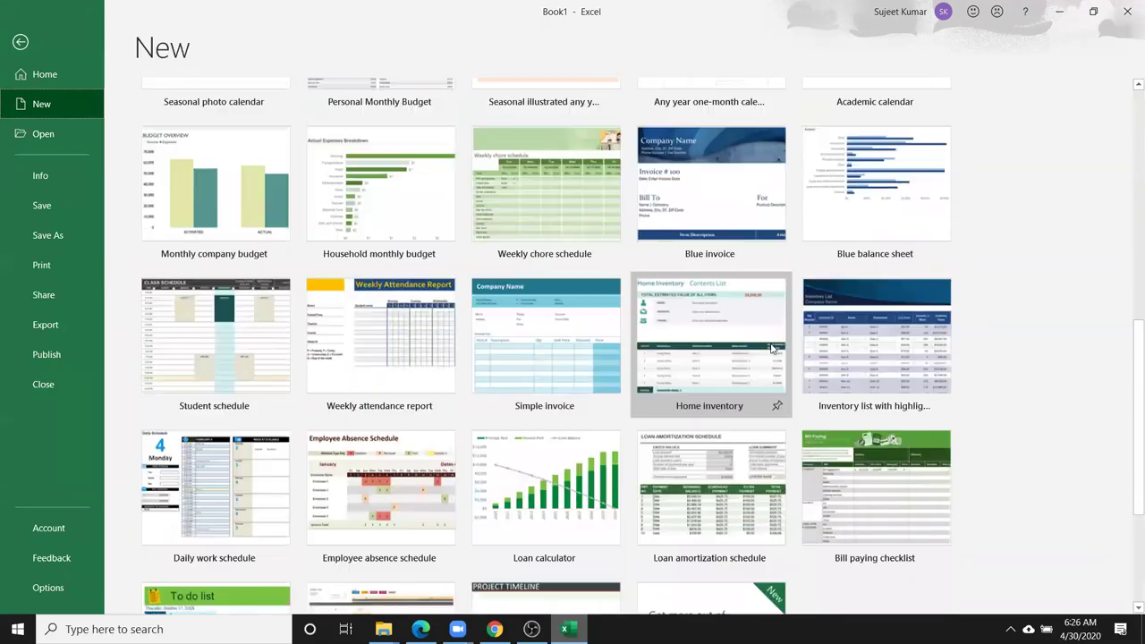
scroll(771, 347, "down", 3)
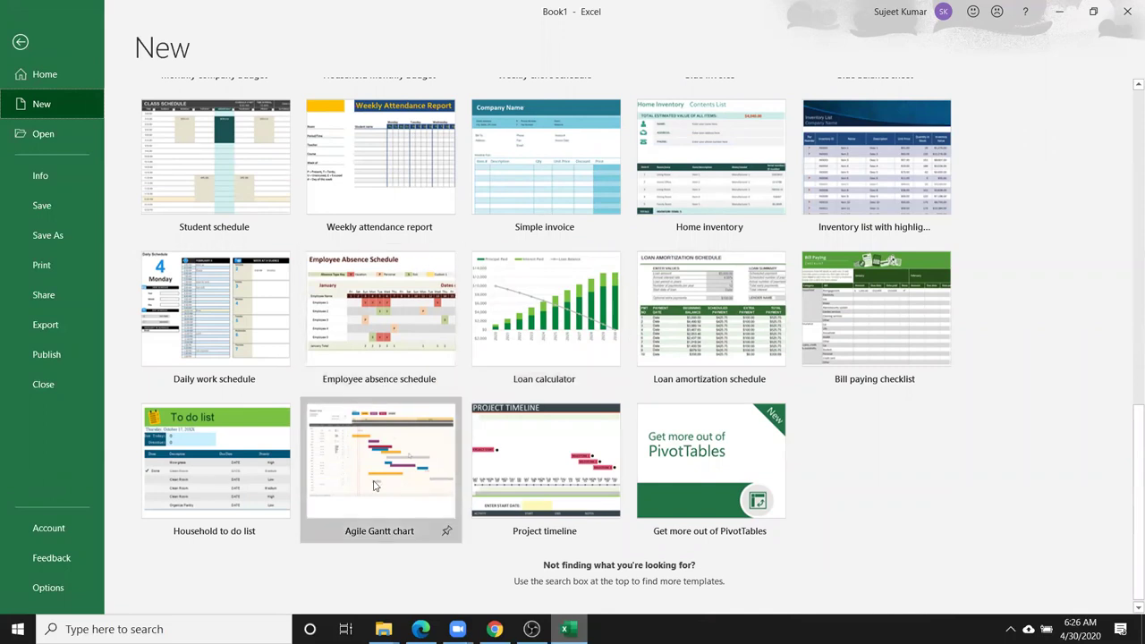
scroll(266, 445, "up", 1)
scroll(265, 444, "up", 1)
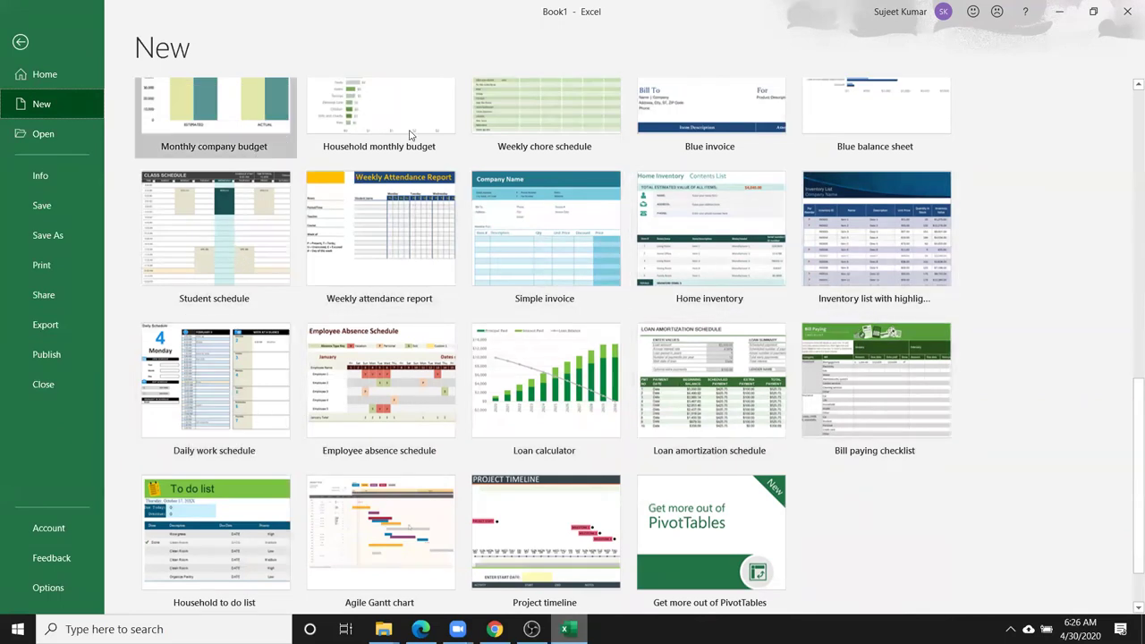
scroll(834, 126, "up", 1)
scroll(836, 141, "up", 5)
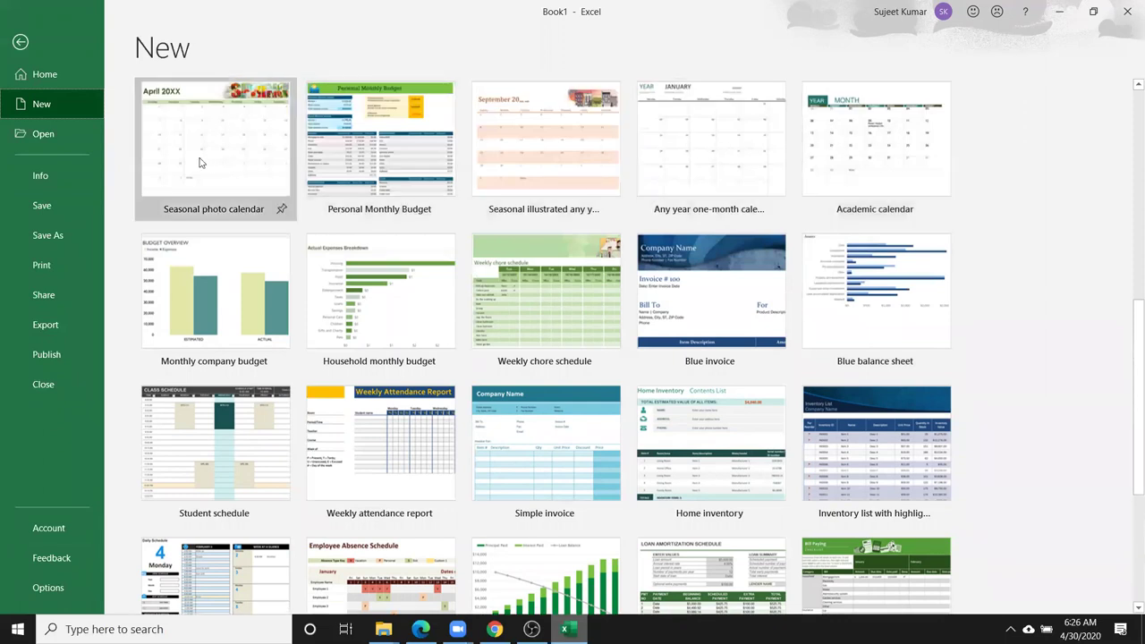
scroll(425, 392, "down", 4)
scroll(426, 392, "down", 1)
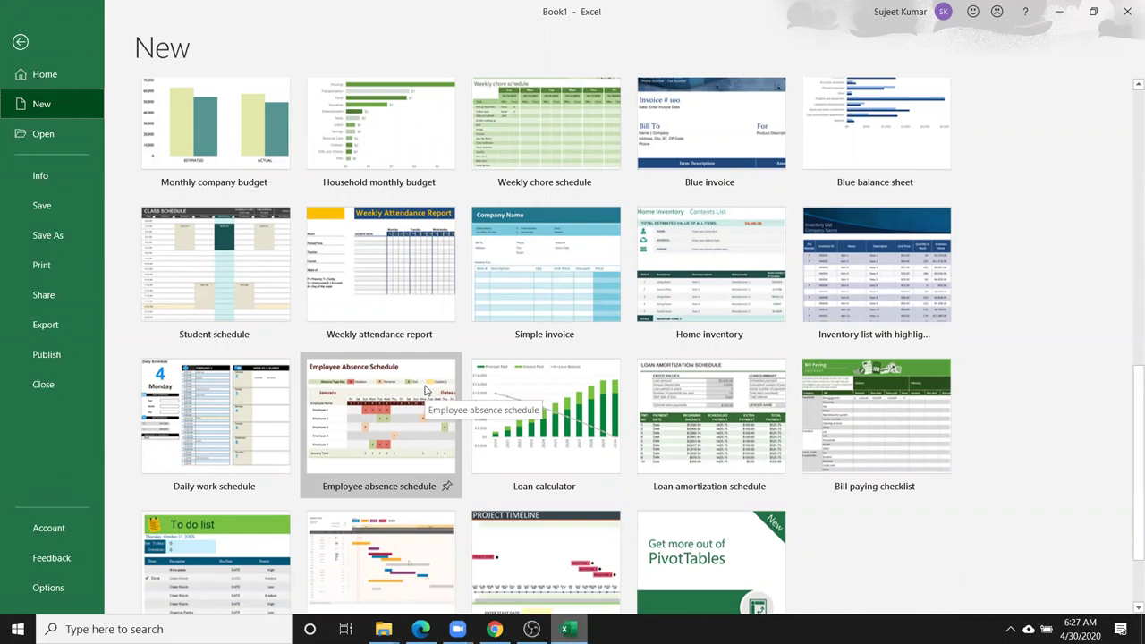
scroll(426, 390, "up", 6)
scroll(426, 390, "up", 6)
scroll(424, 380, "up", 4)
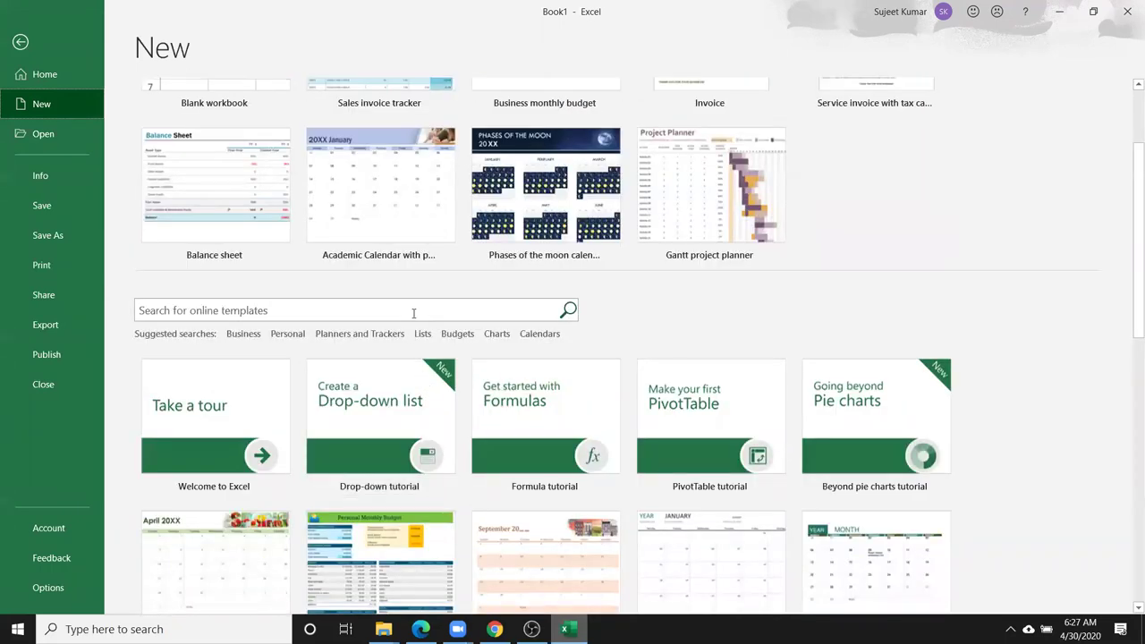
Search templates for 'budget' and create a workbook from Monthly company budget
left_click(413, 312)
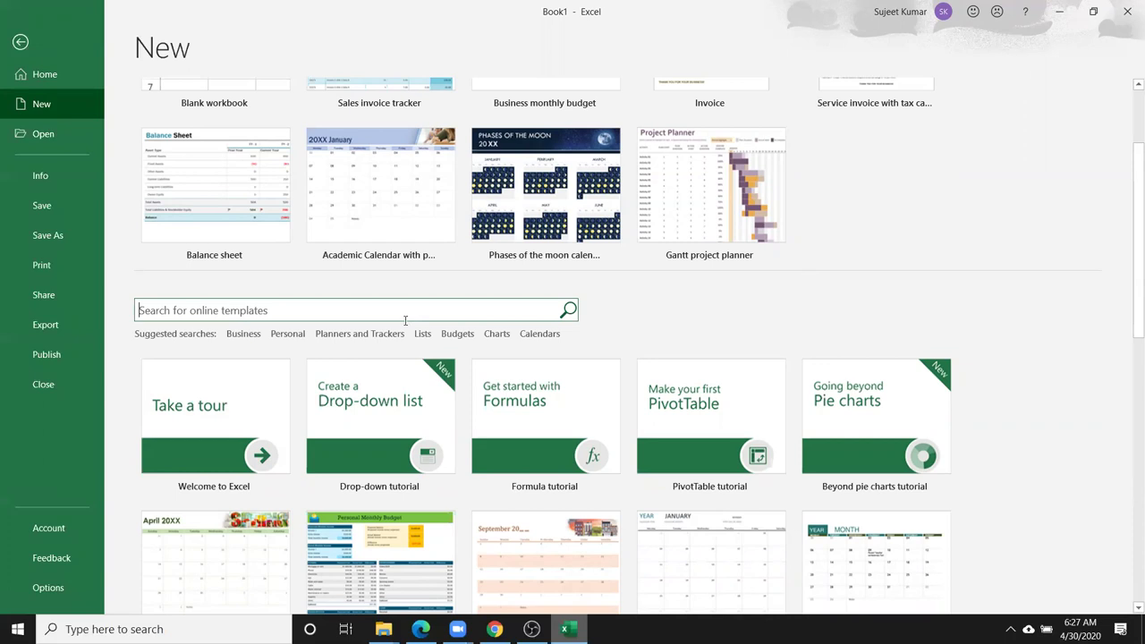
type("bude")
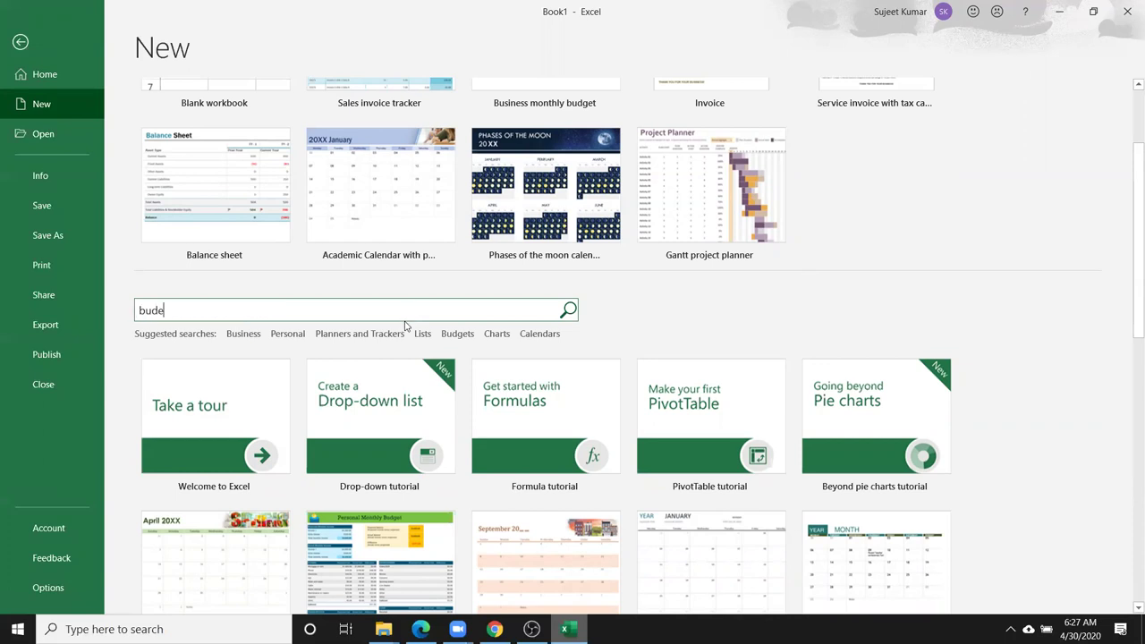
key("BackSpace")
type("dge")
key("Return")
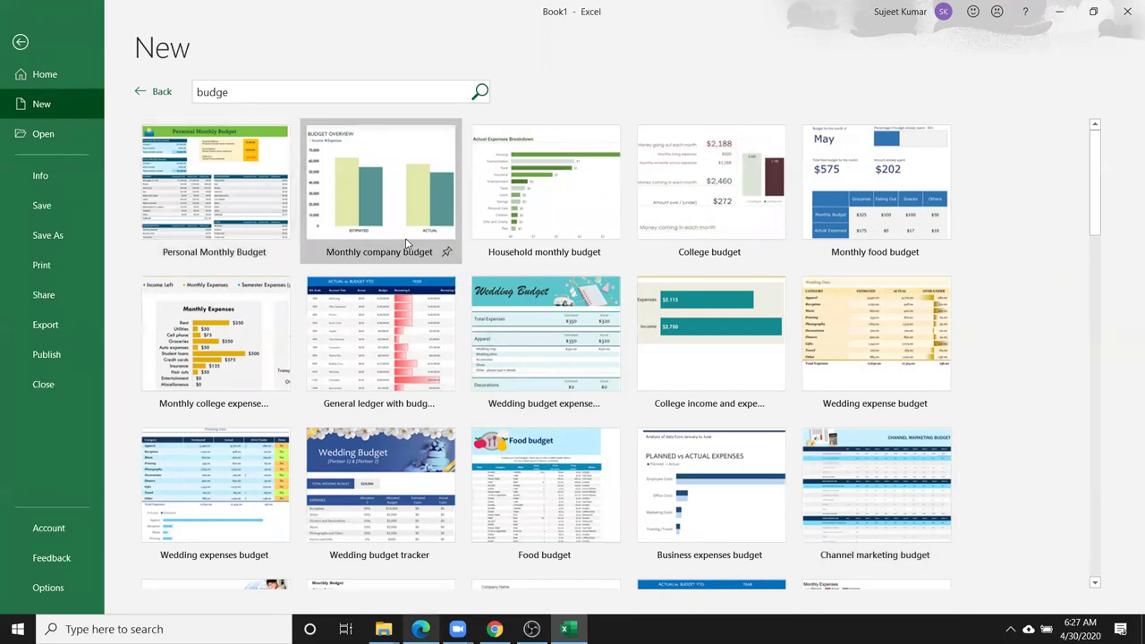
left_click(407, 243)
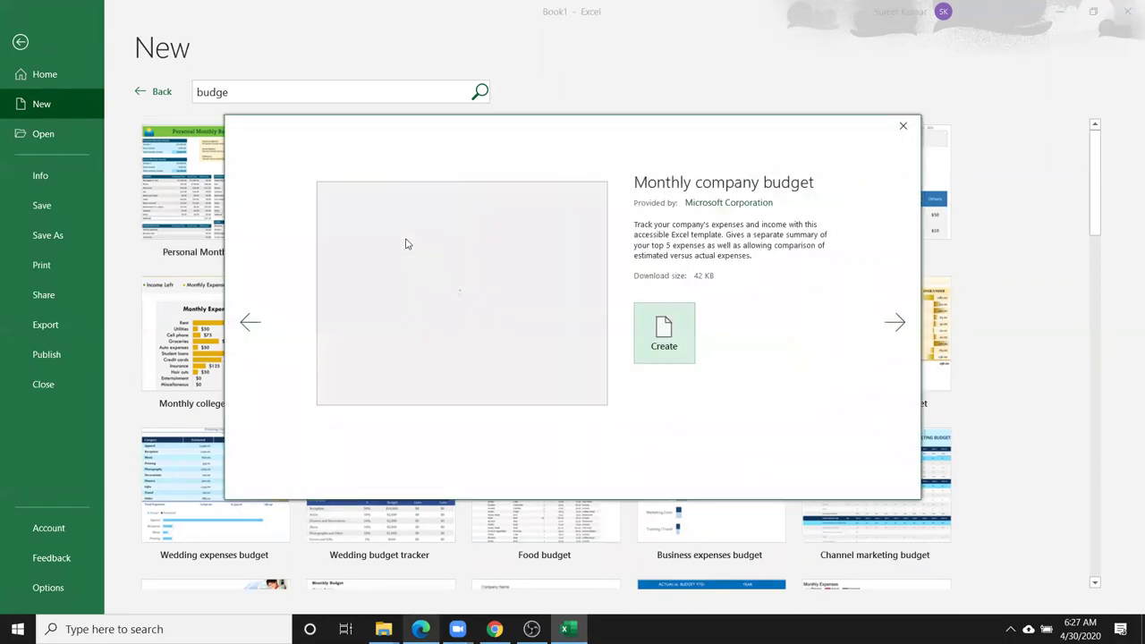
left_click(681, 357)
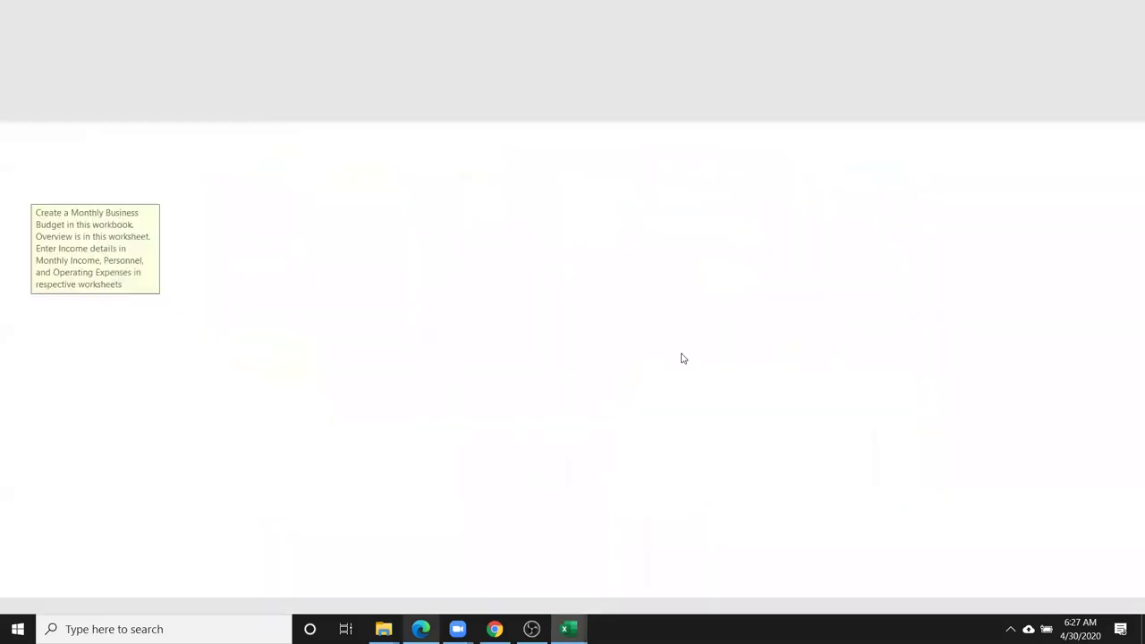
scroll(327, 544, "down", 1)
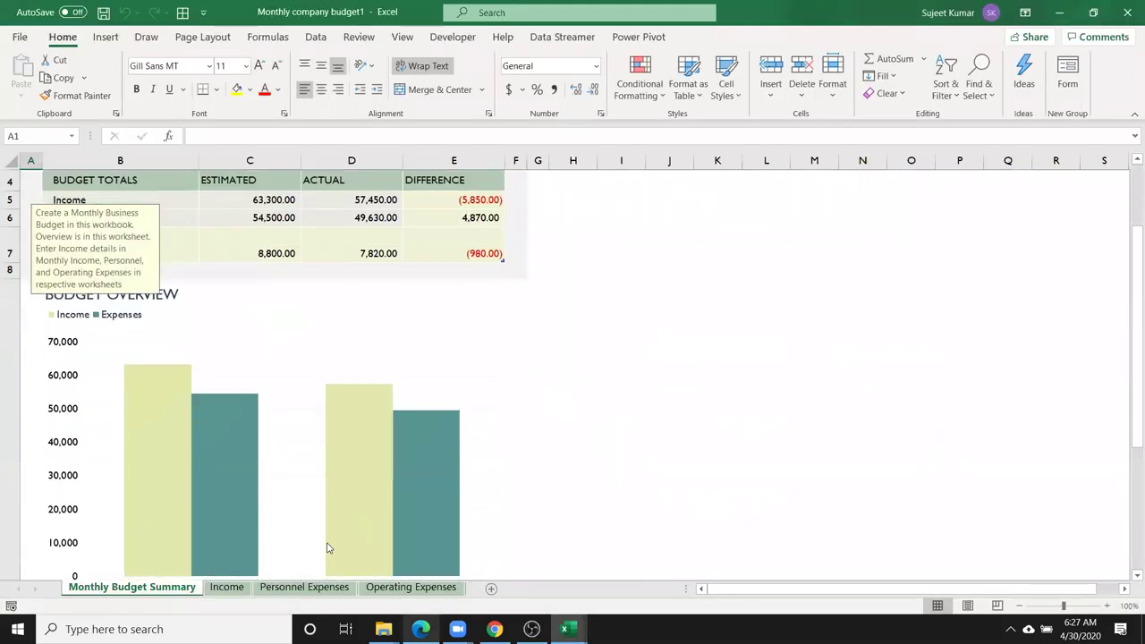
scroll(273, 506, "up", 1)
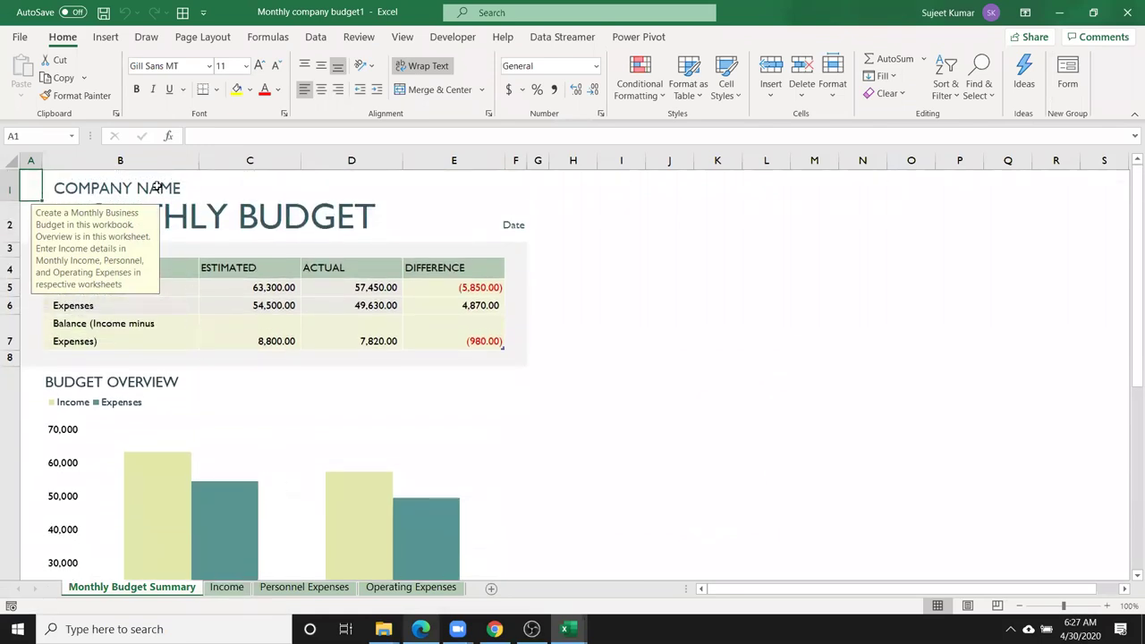
left_click(188, 190)
left_click(293, 217)
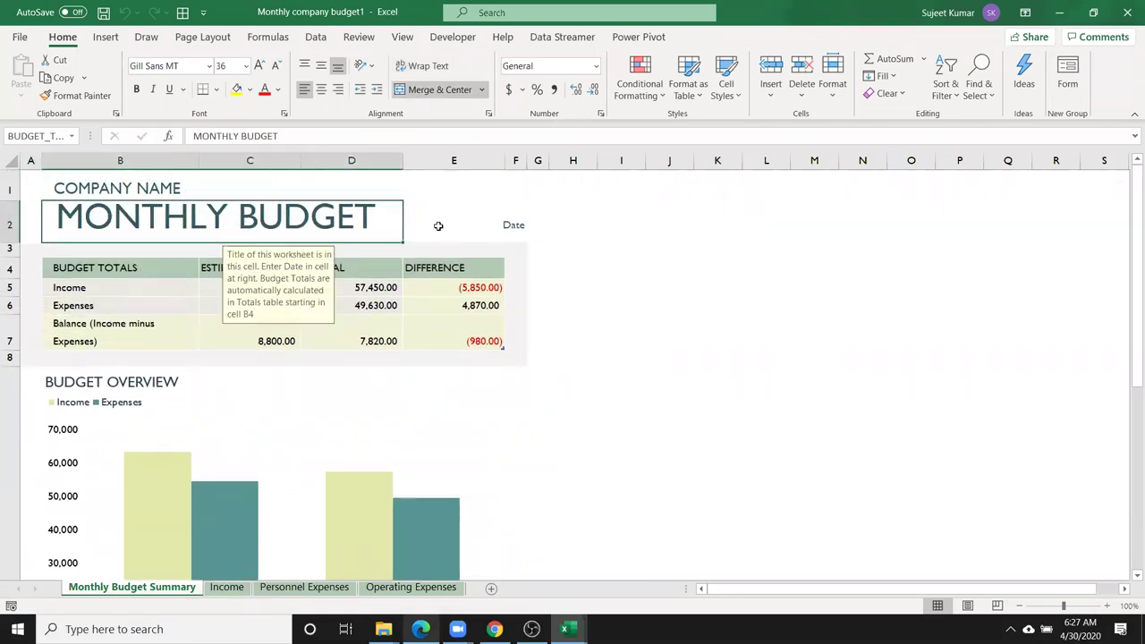
scroll(238, 542, "down", 3)
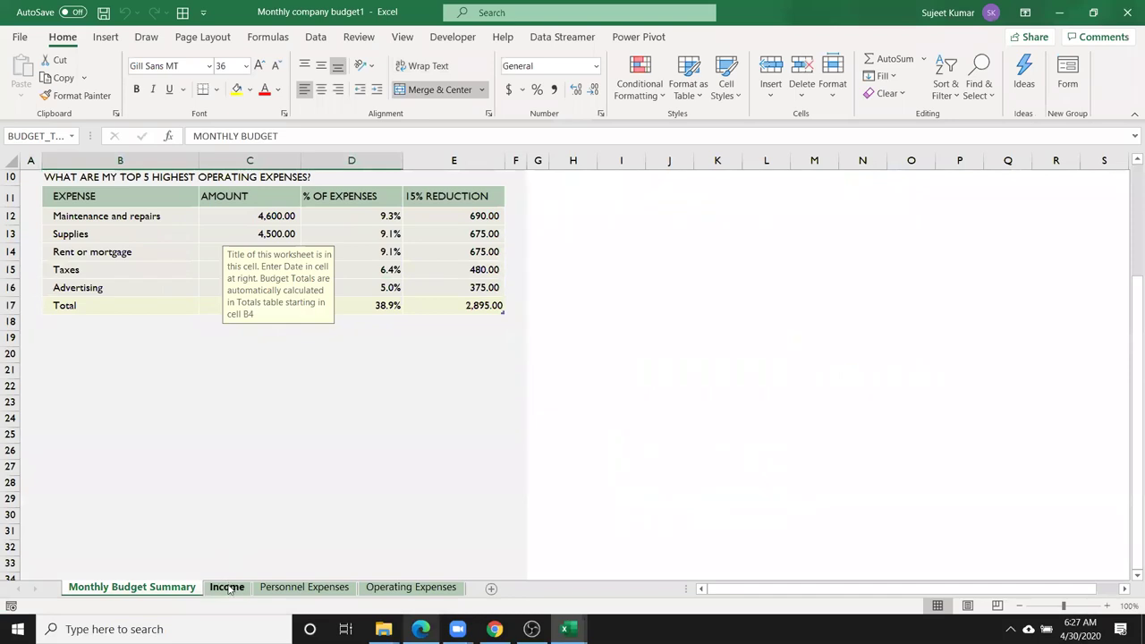
left_click(227, 588)
left_click(286, 589)
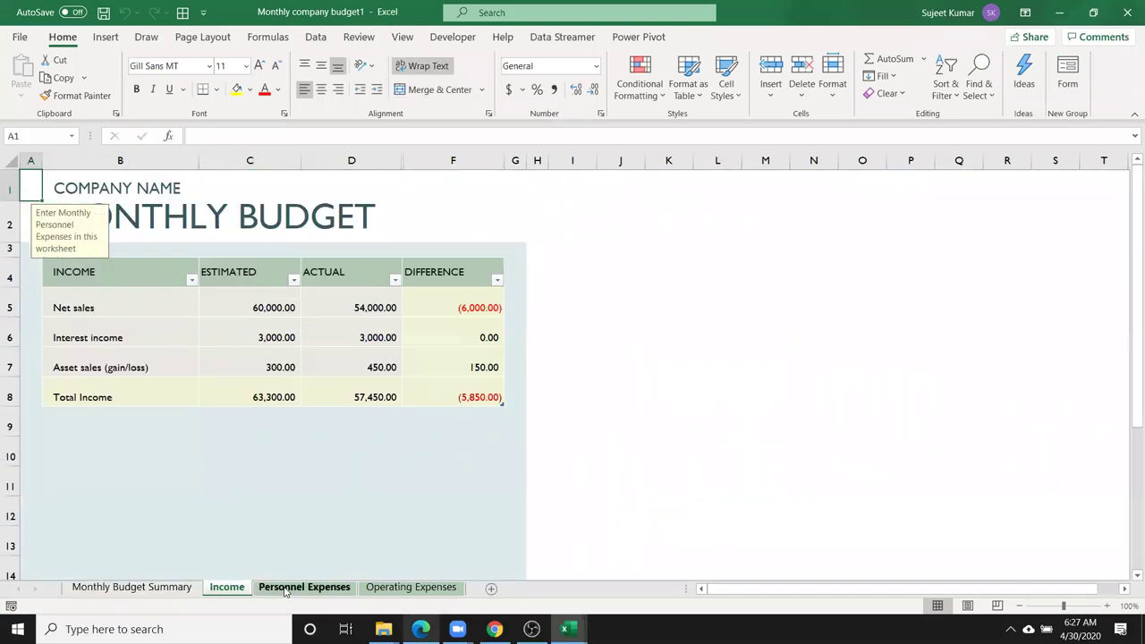
left_click(394, 586)
scroll(320, 449, "down", 3)
scroll(320, 449, "down", 3)
scroll(320, 449, "up", 4)
scroll(320, 448, "up", 3)
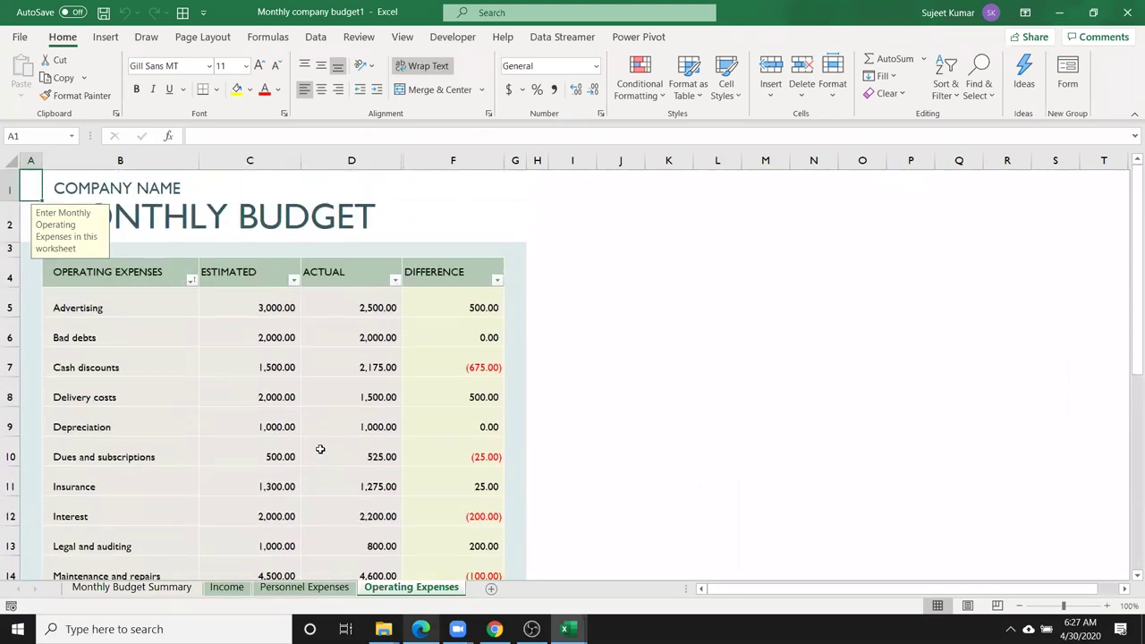
left_click(172, 590)
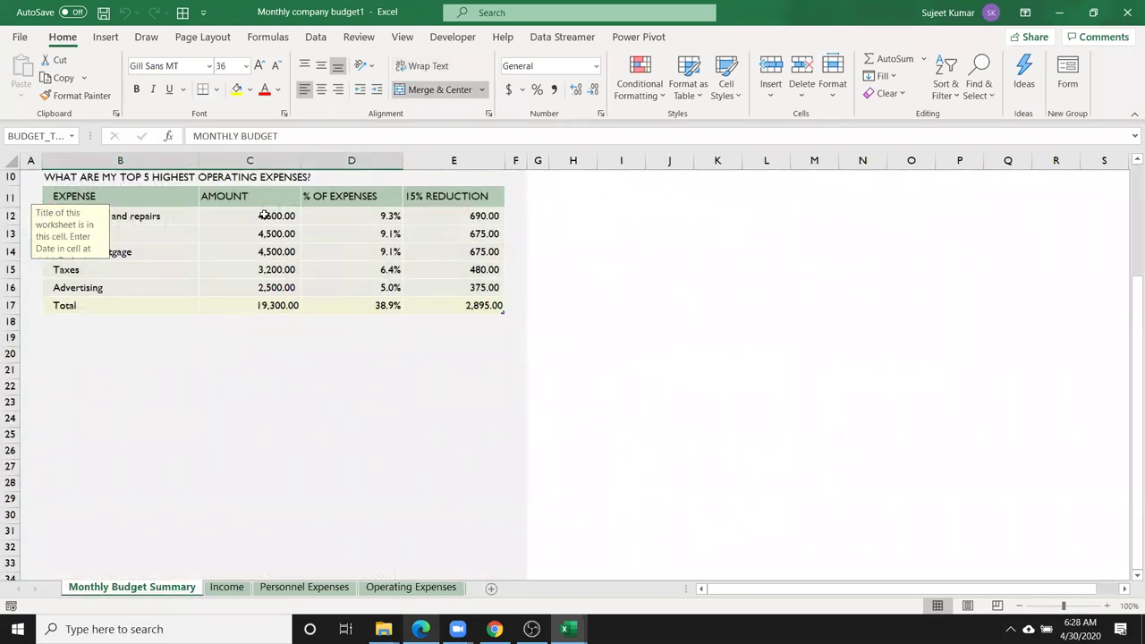
scroll(245, 383, "up", 3)
scroll(245, 383, "down", 2)
scroll(259, 377, "down", 2)
scroll(259, 376, "up", 2)
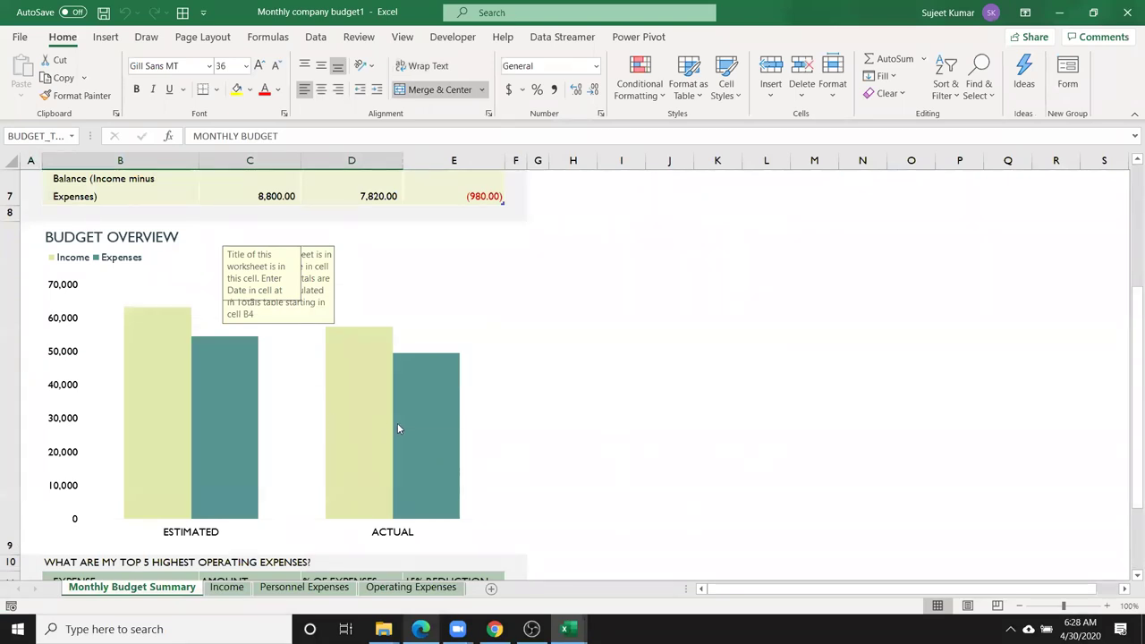
mouse_move(398, 428)
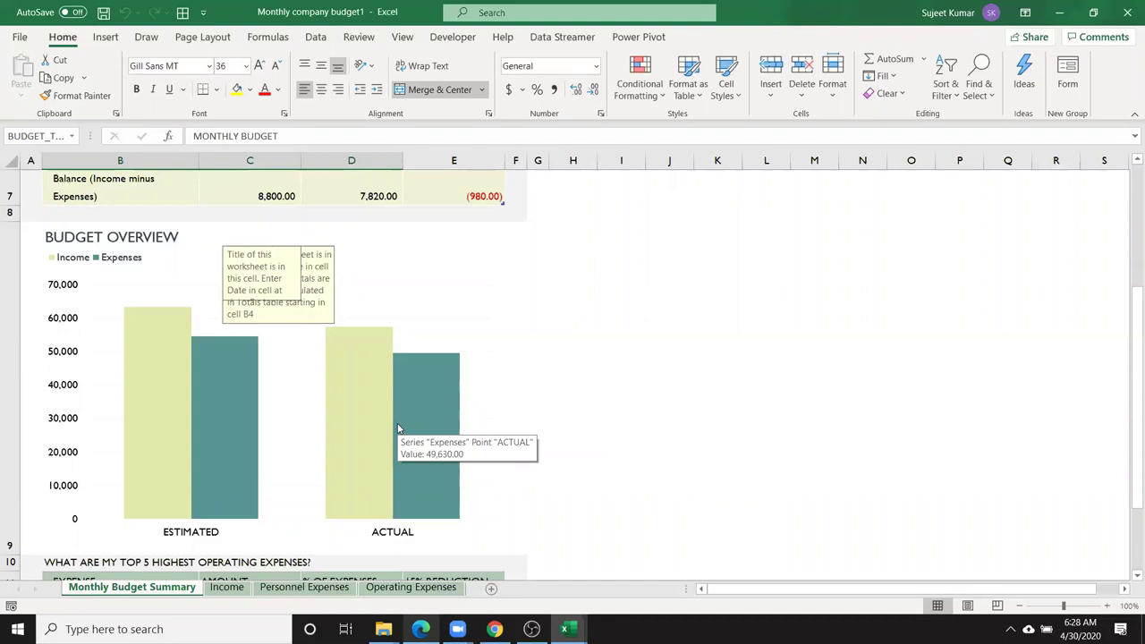
left_click(767, 356)
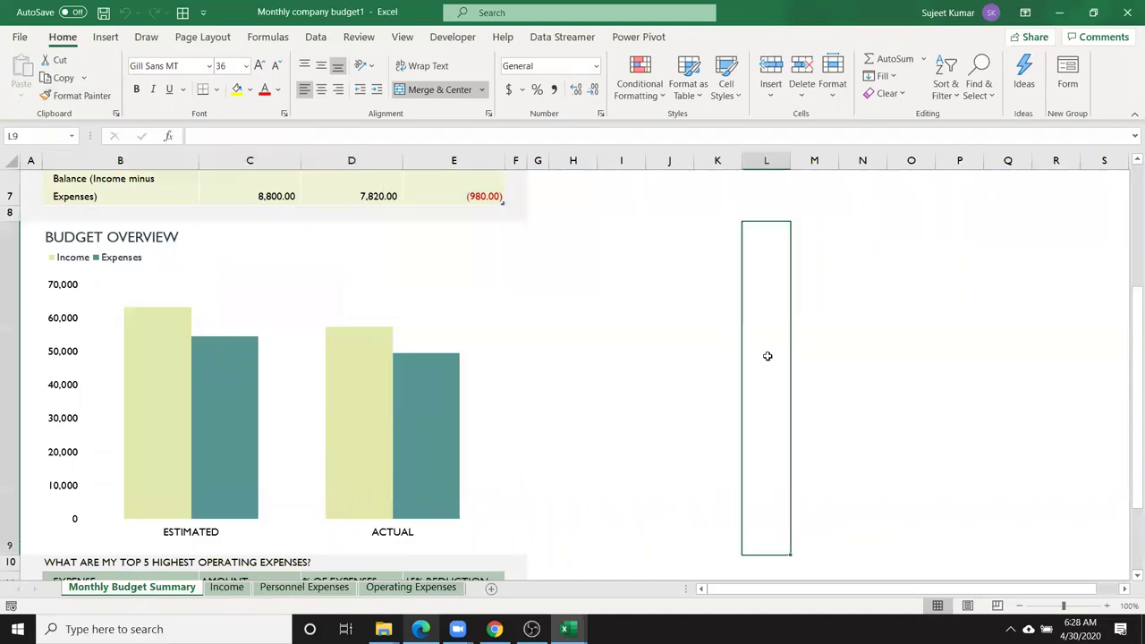
scroll(766, 356, "up", 2)
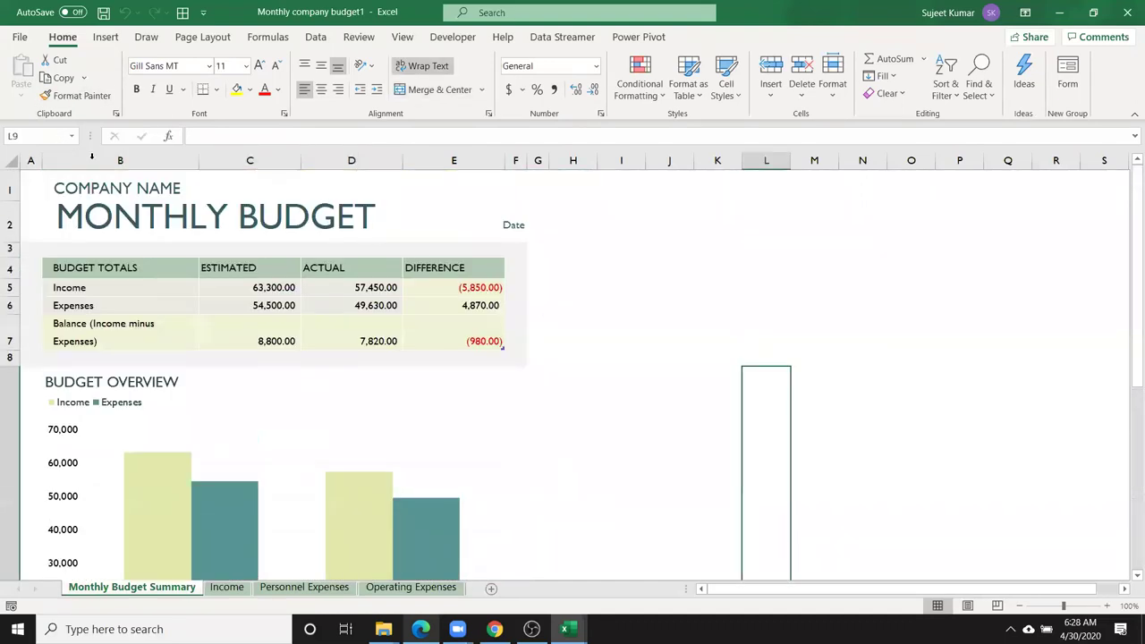
Show the File backstage Open page, then return to the Home page
left_click(20, 37)
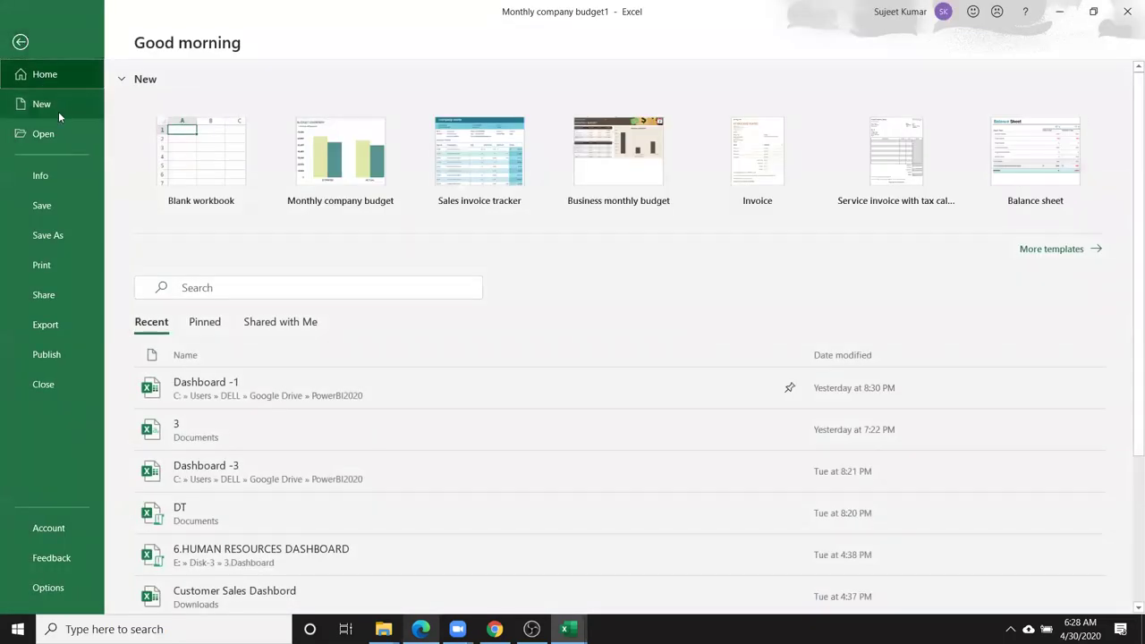
left_click(63, 136)
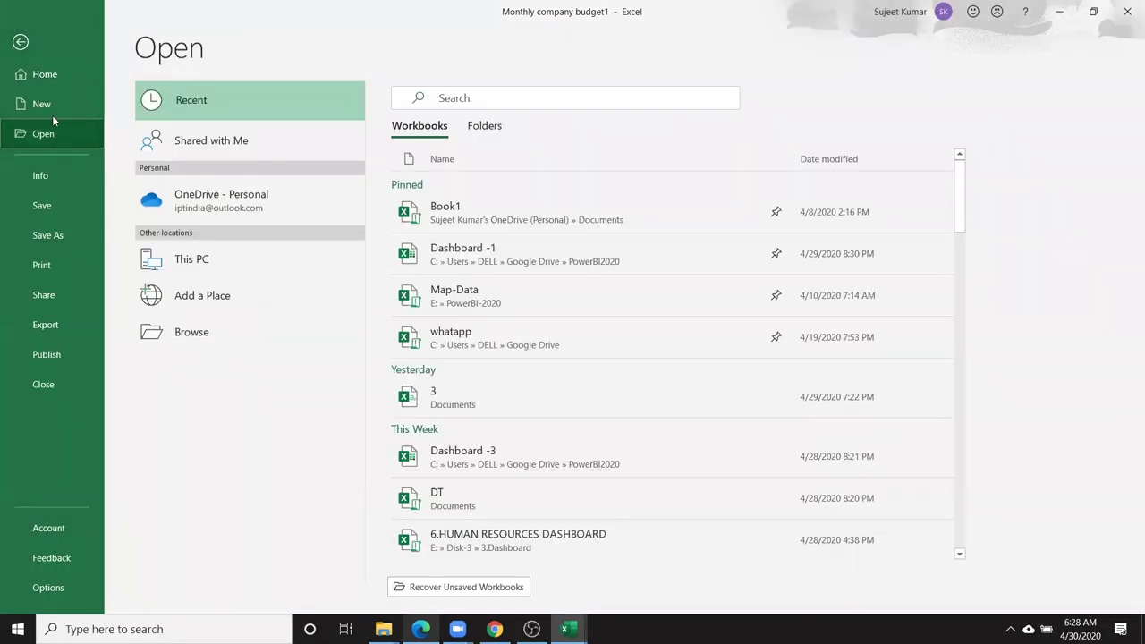
left_click(55, 80)
scroll(380, 325, "down", 3)
scroll(375, 335, "up", 1)
scroll(376, 334, "down", 1)
scroll(373, 330, "up", 4)
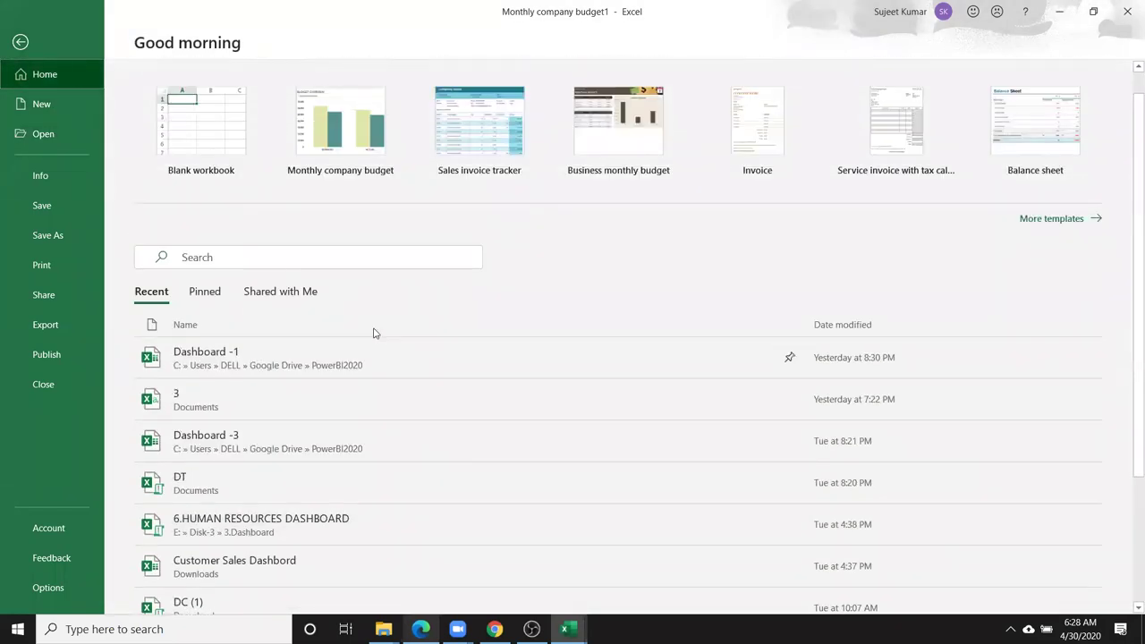
Return to the Open page and scroll through the recent workbooks list
left_click(46, 139)
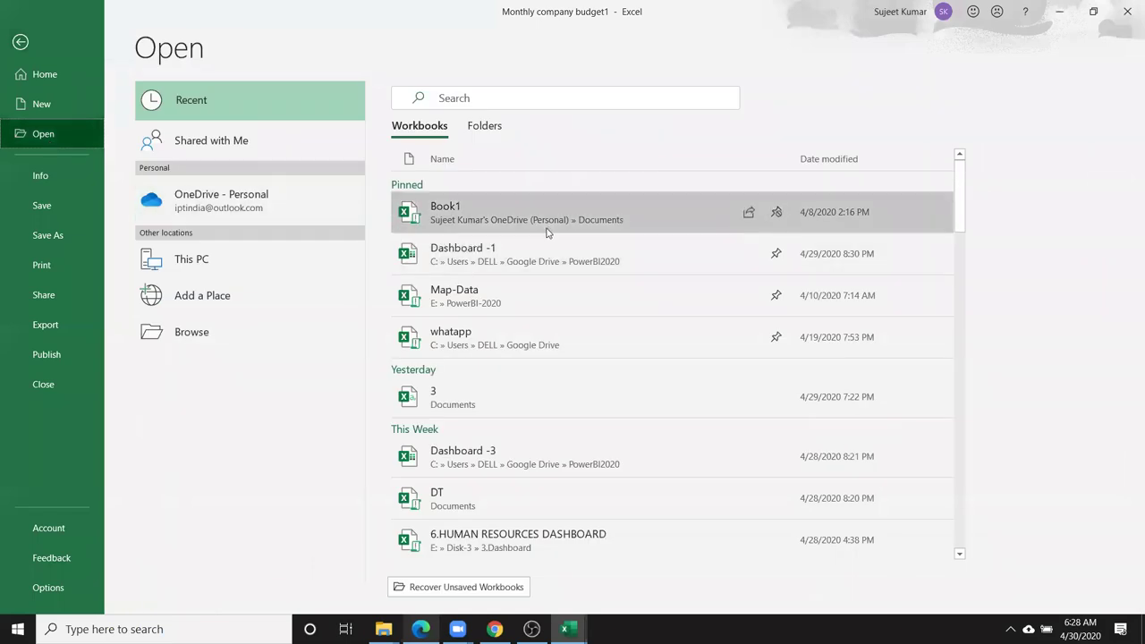
scroll(562, 237, "down", 2)
scroll(561, 237, "down", 2)
scroll(561, 237, "down", 5)
scroll(562, 237, "down", 5)
scroll(564, 241, "down", 8)
scroll(564, 241, "down", 2)
scroll(563, 241, "down", 4)
scroll(564, 241, "down", 2)
scroll(565, 242, "down", 4)
scroll(564, 242, "down", 3)
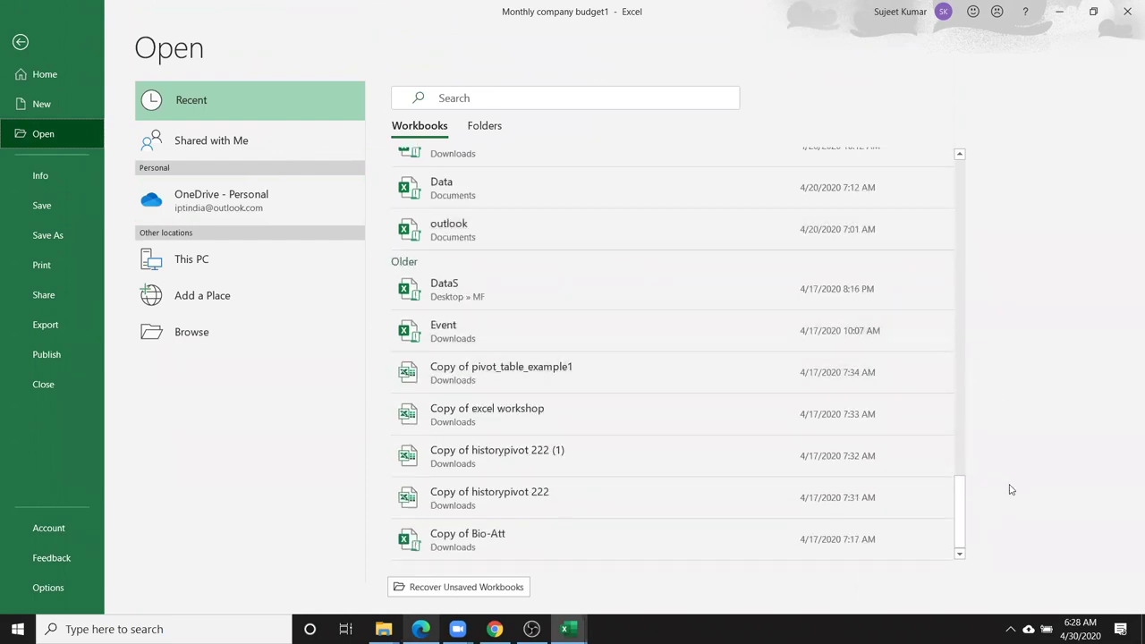
left_click_drag(963, 505, 961, 154)
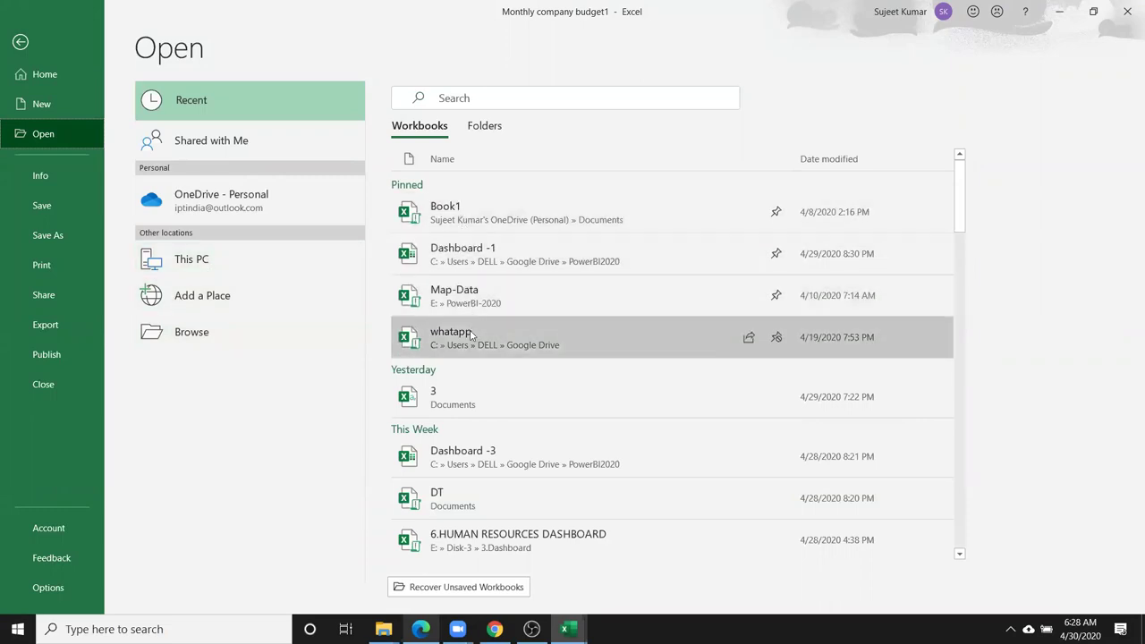
Switch the Open page to the recently used Folders list and browse it
left_click(494, 133)
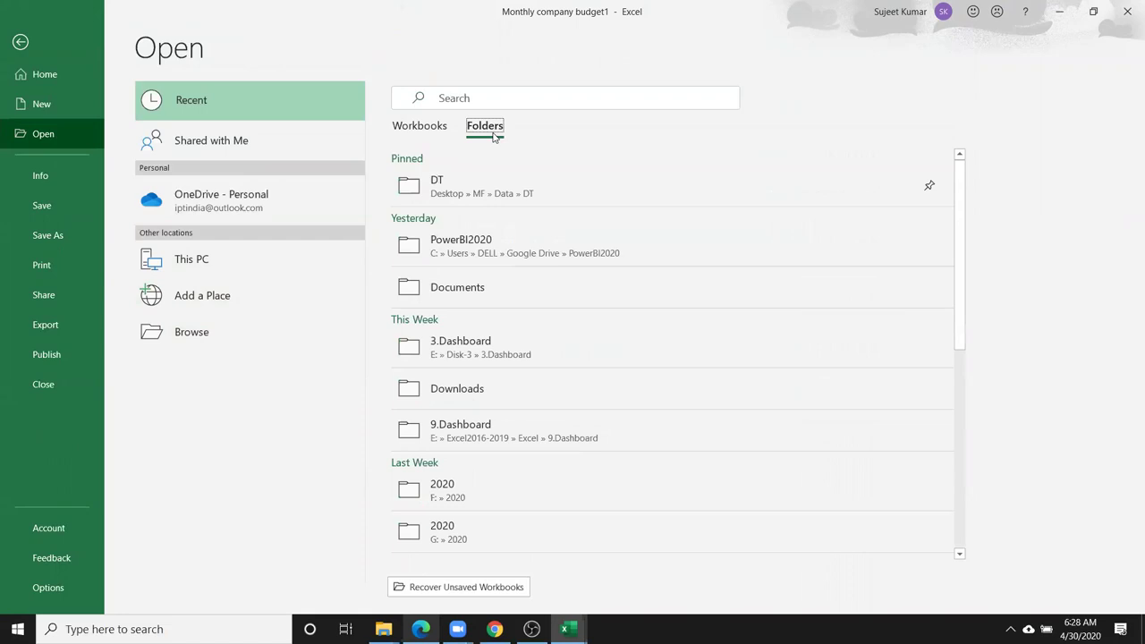
scroll(470, 227, "down", 2)
scroll(469, 229, "down", 1)
scroll(469, 230, "down", 3)
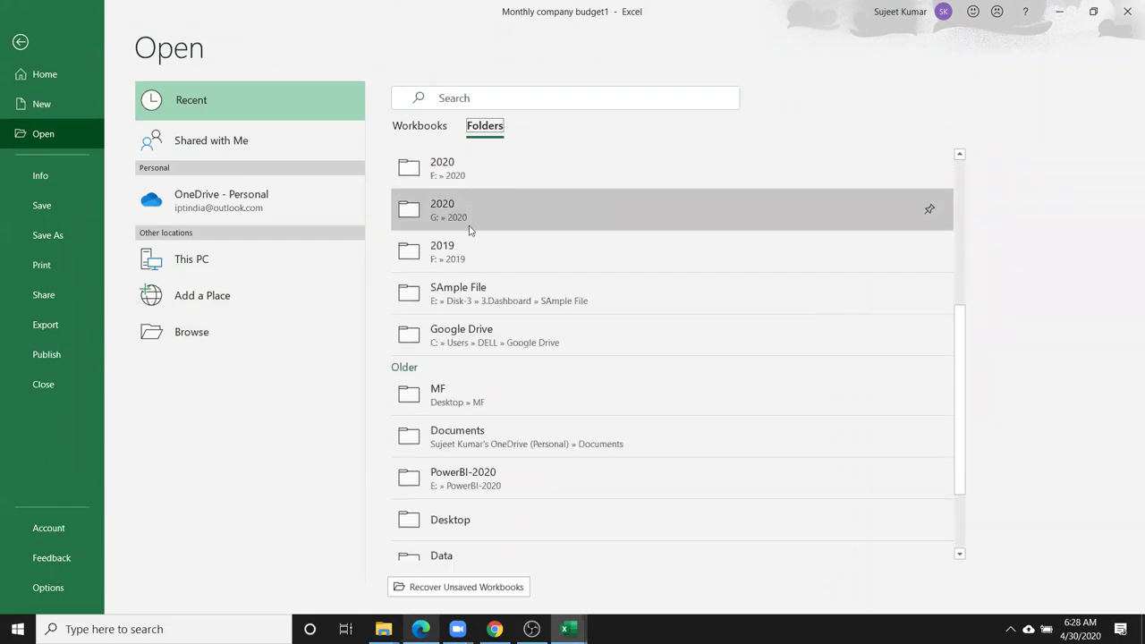
scroll(468, 229, "up", 5)
scroll(468, 229, "down", 1)
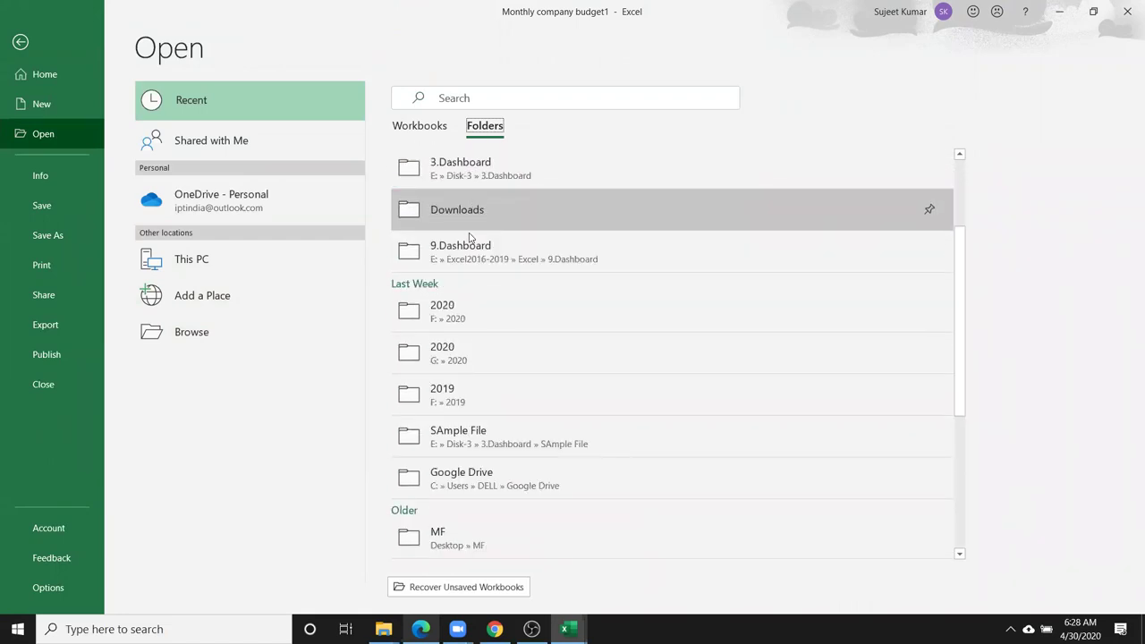
scroll(468, 231, "up", 2)
scroll(469, 235, "up", 3)
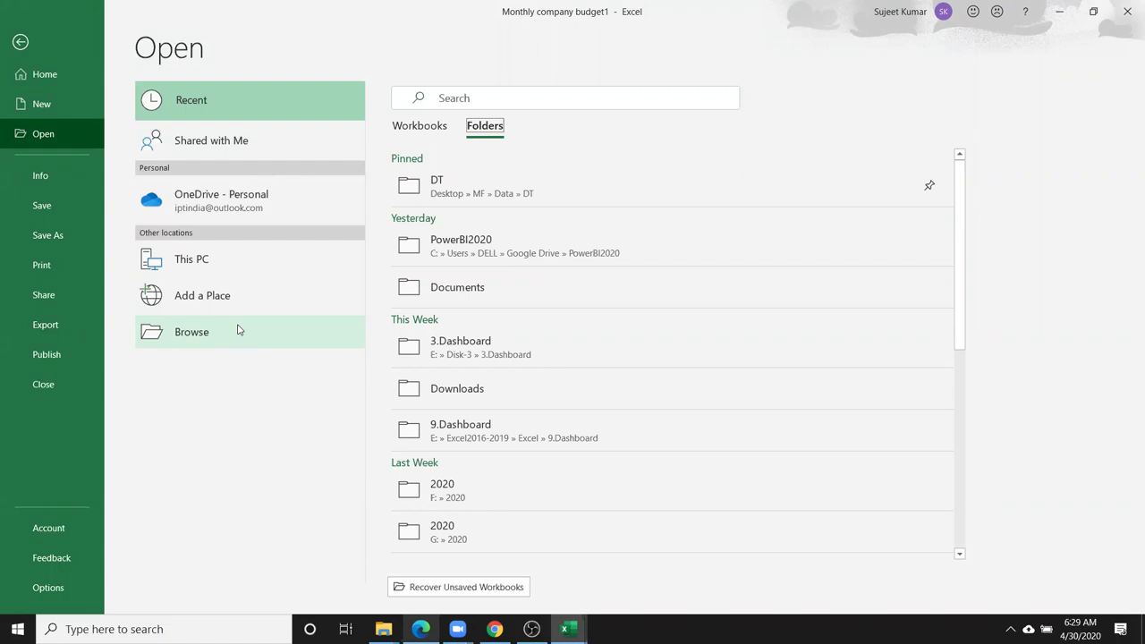
left_click(163, 344)
Show the workbook's Info page and briefly view the Protect Workbook options
left_click(64, 183)
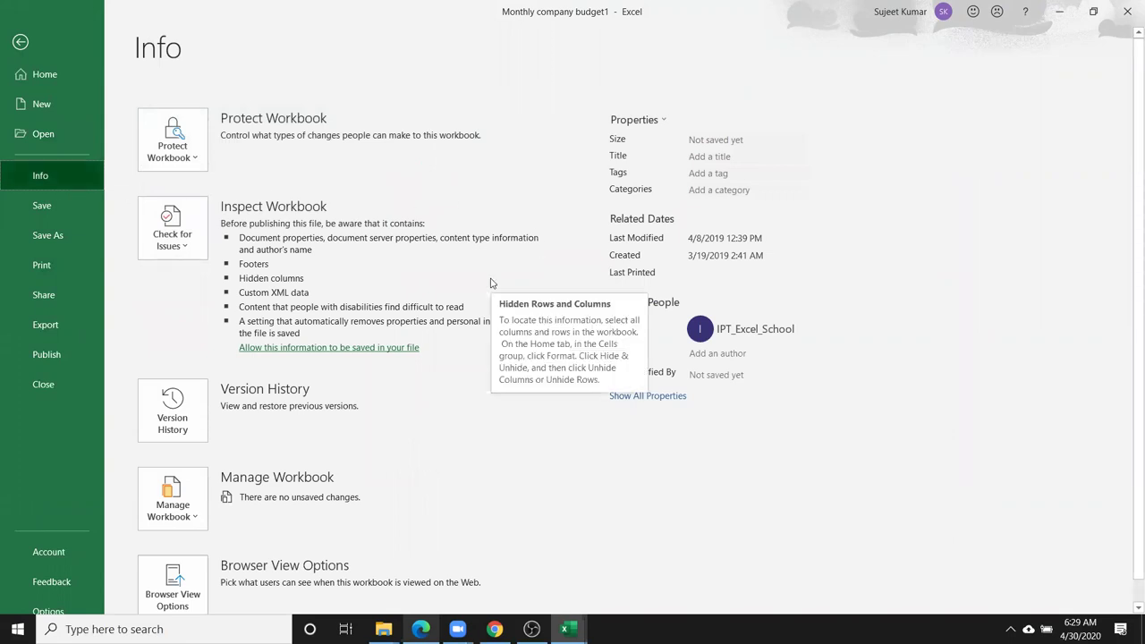
left_click(184, 161)
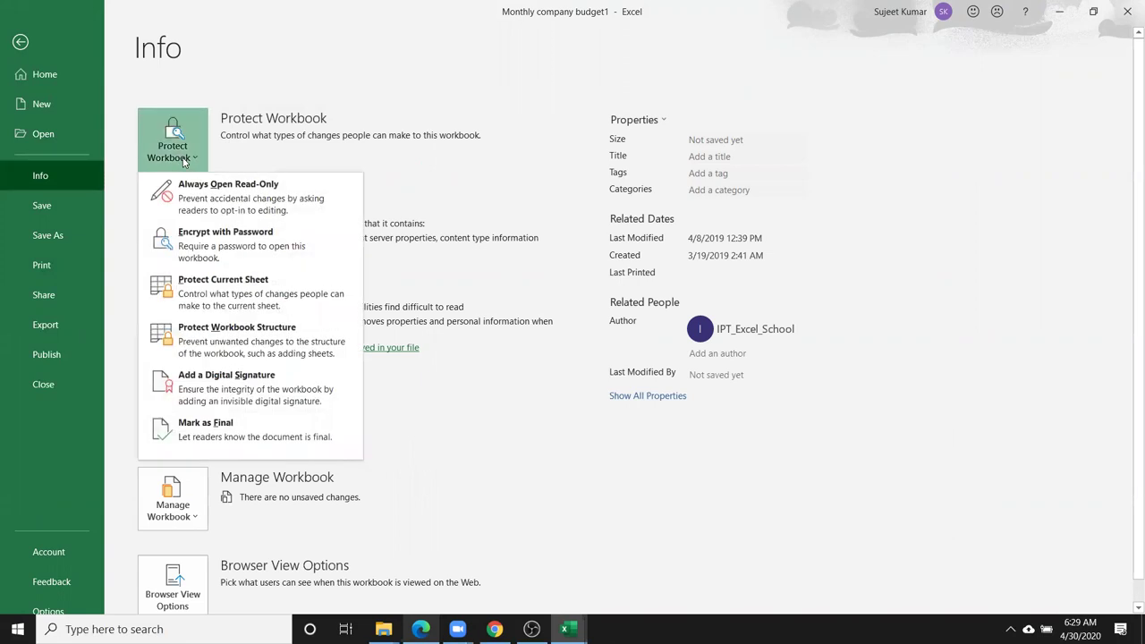
left_click(320, 164)
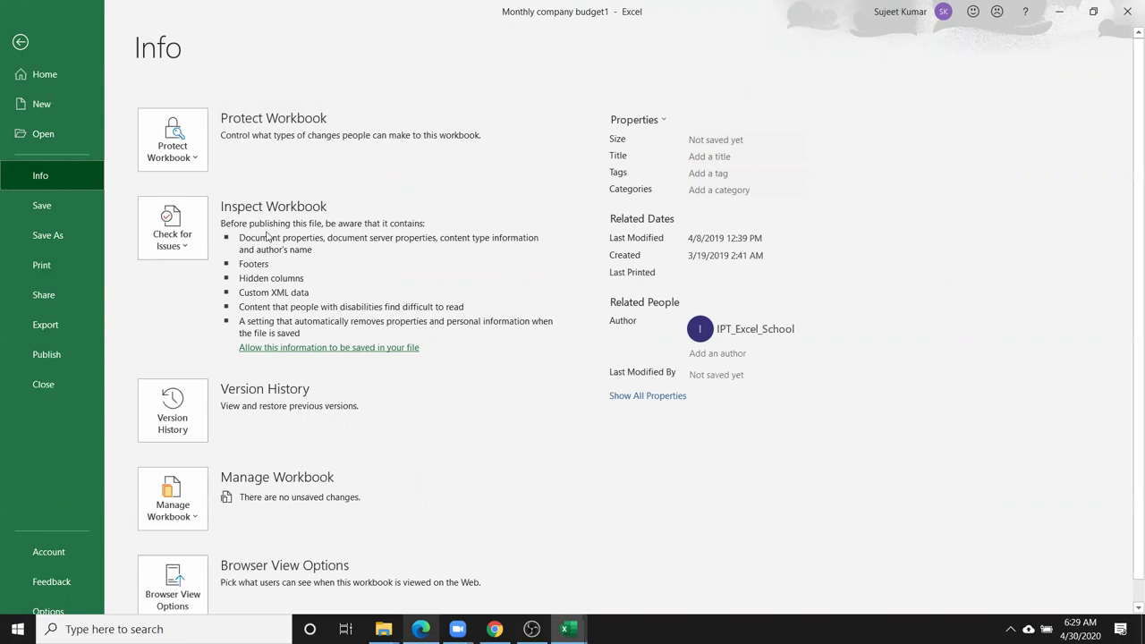
Begin adding an author, cancel it, and switch to the Save As page
mouse_move(242, 271)
left_click(706, 354)
left_click(717, 353)
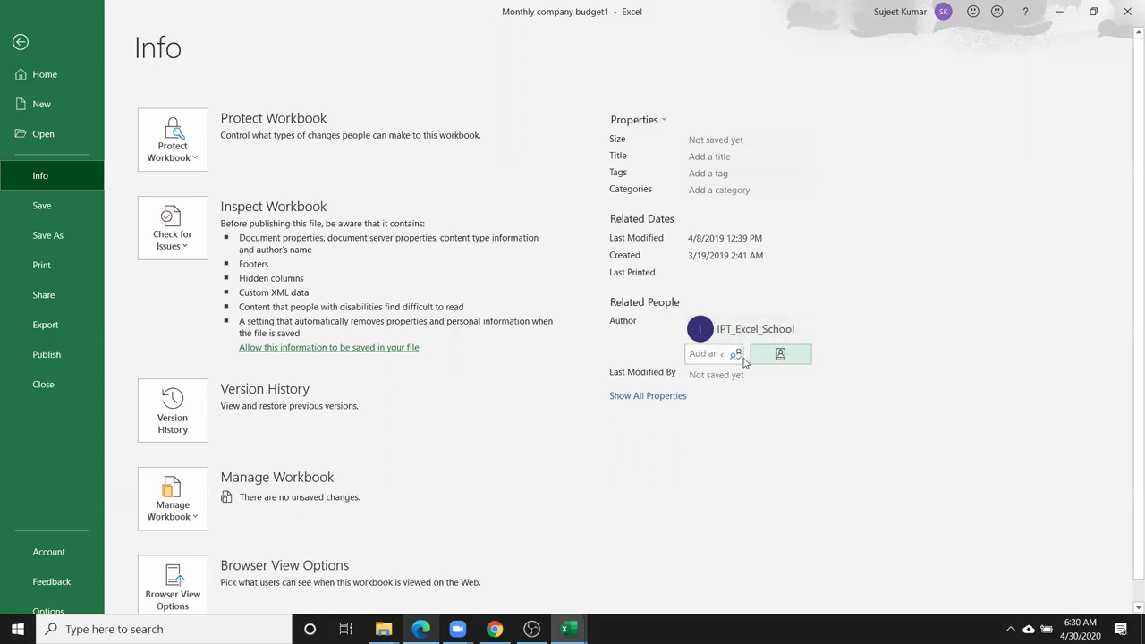
key("Escape")
mouse_move(736, 331)
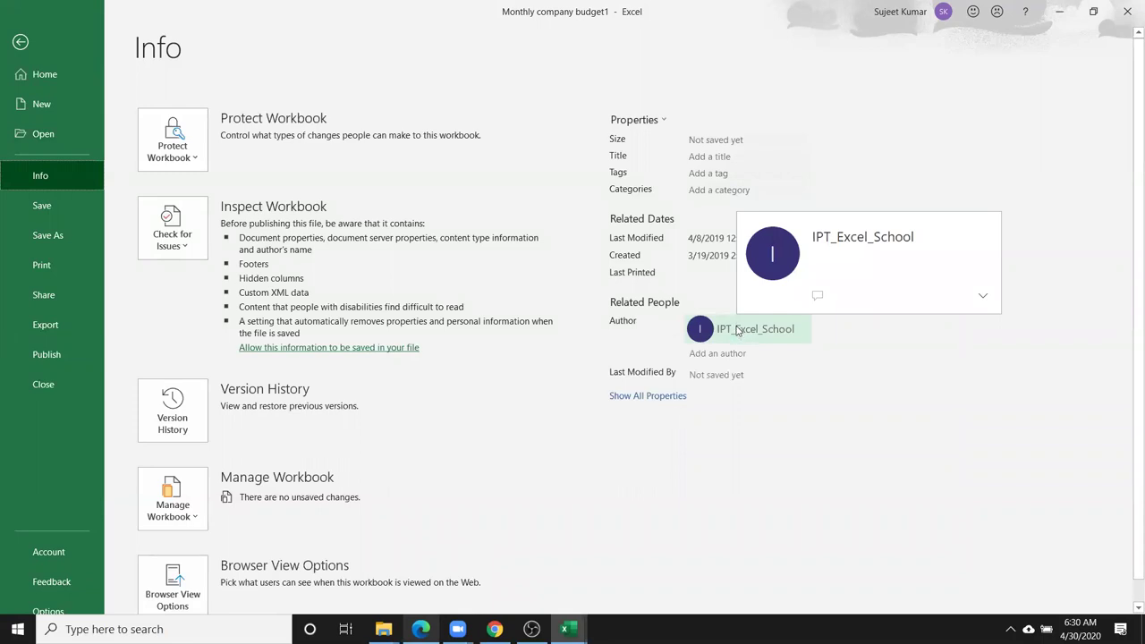
left_click(51, 211)
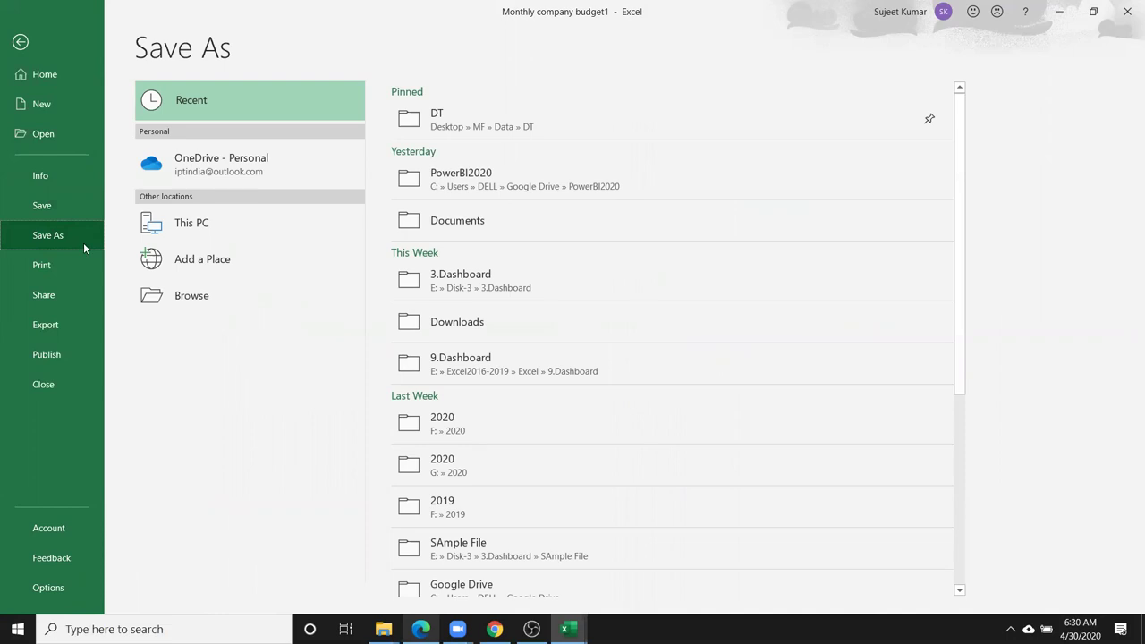
Open the Browse save dialog and set Save as type to Excel Workbook, leaving the author unchanged
scroll(682, 325, "down", 1)
scroll(681, 326, "down", 4)
scroll(682, 325, "up", 5)
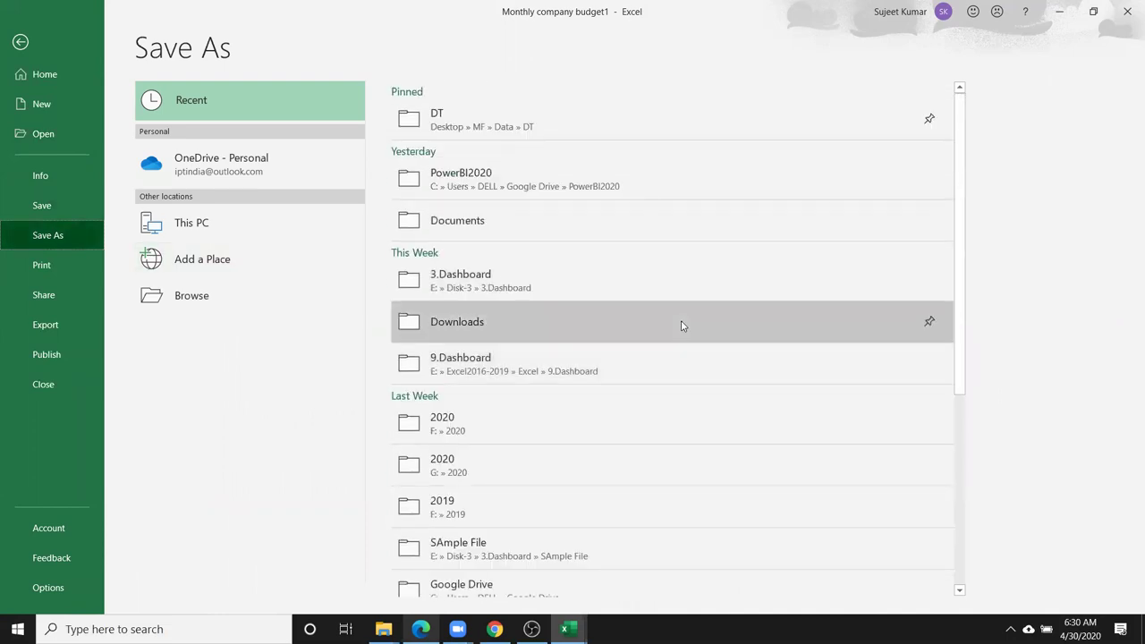
left_click(201, 296)
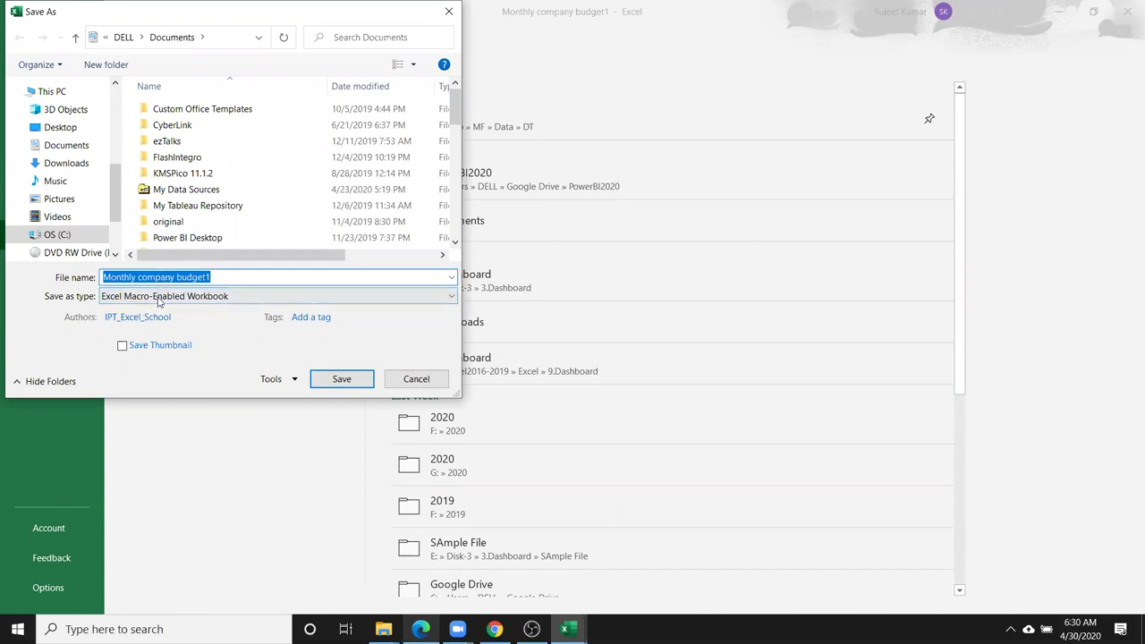
left_click(155, 303)
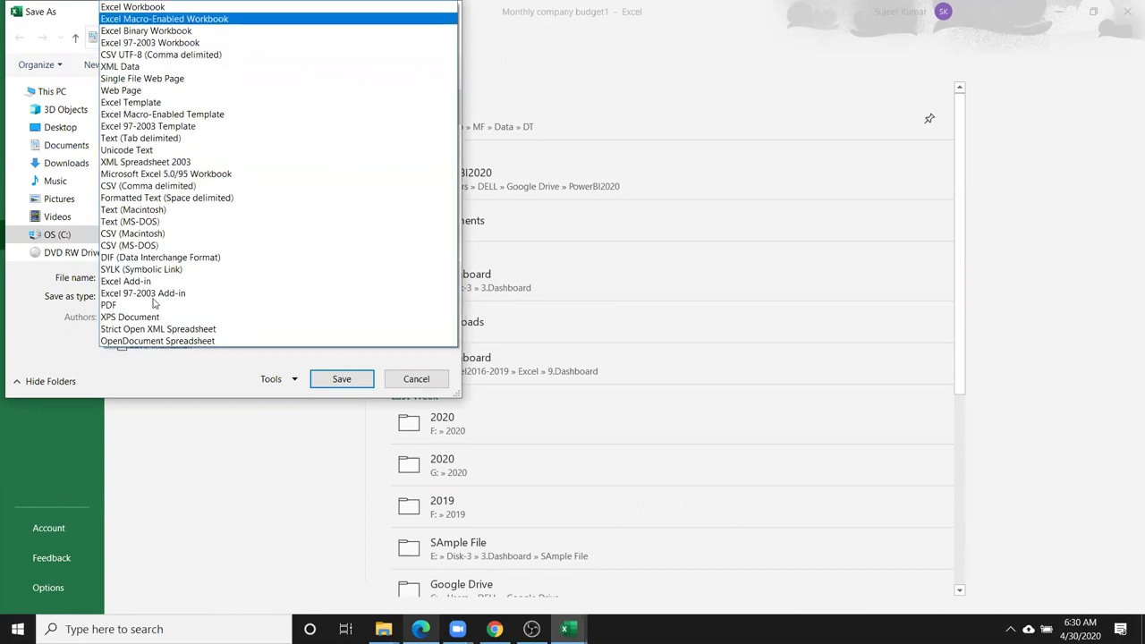
left_click(139, 9)
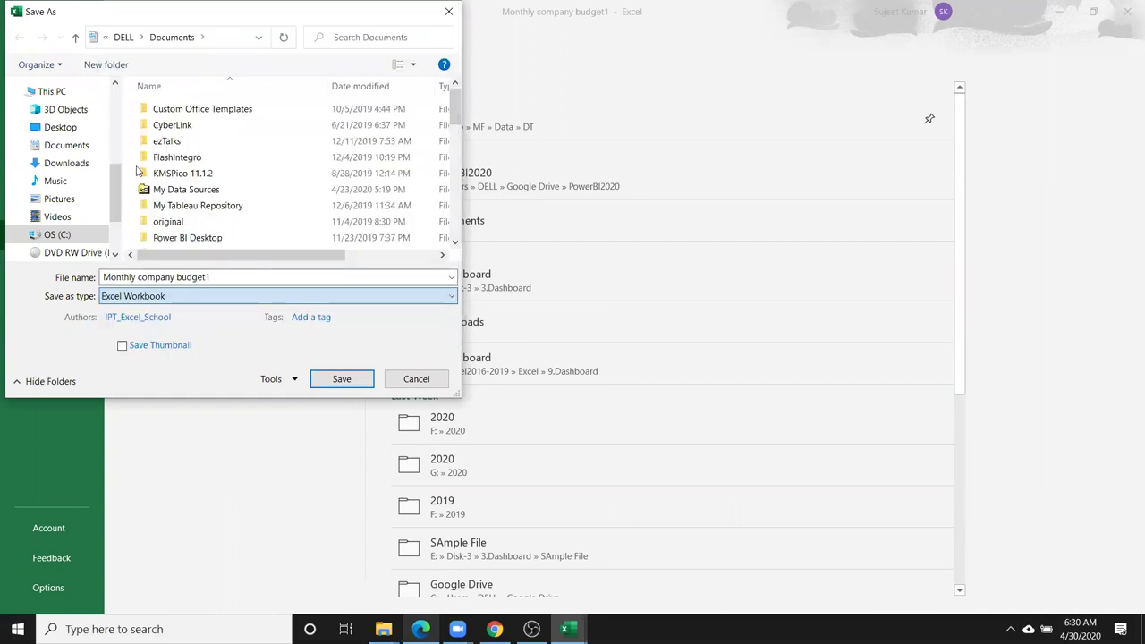
left_click(173, 315)
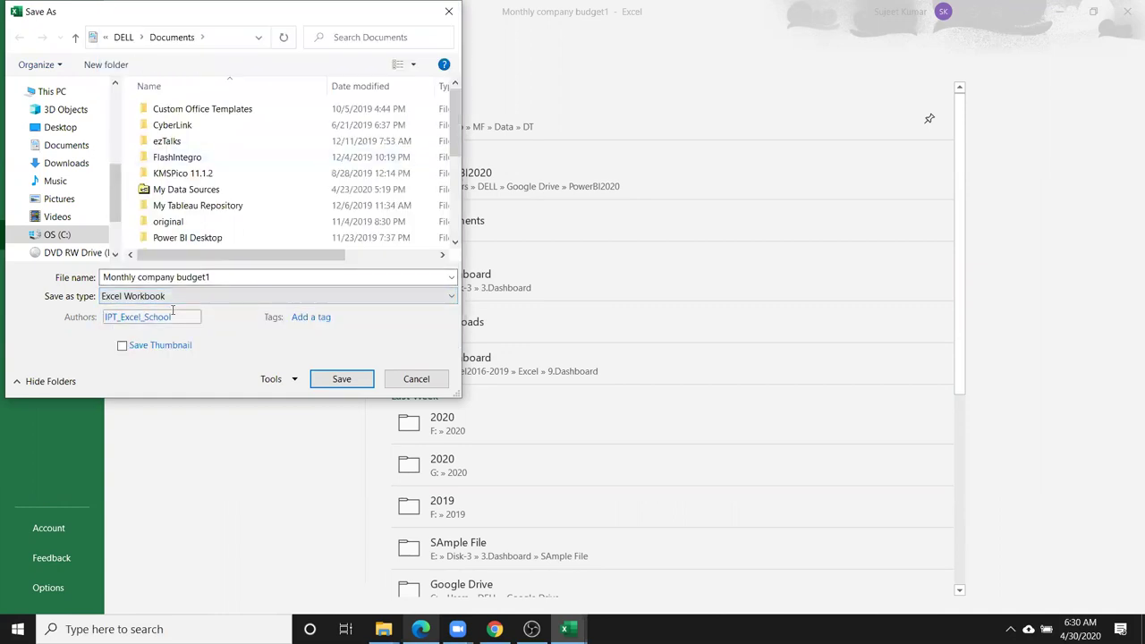
key("Escape")
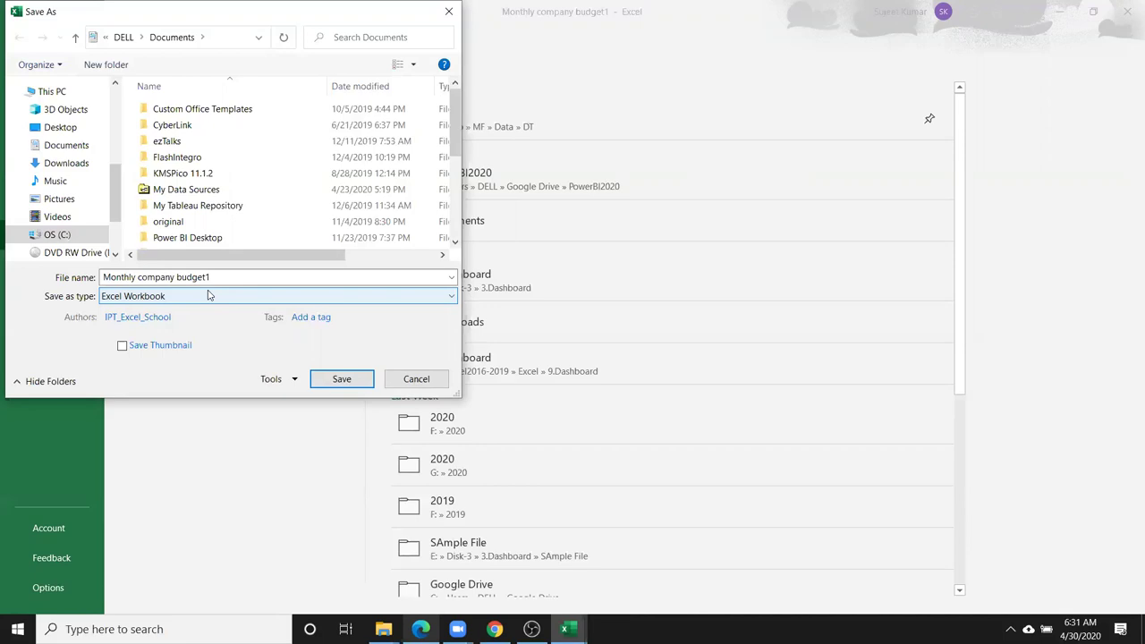
Switch the file type to Excel Macro-Enabled Workbook, then to Excel Binary Workbook
left_click(208, 295)
left_click(170, 16)
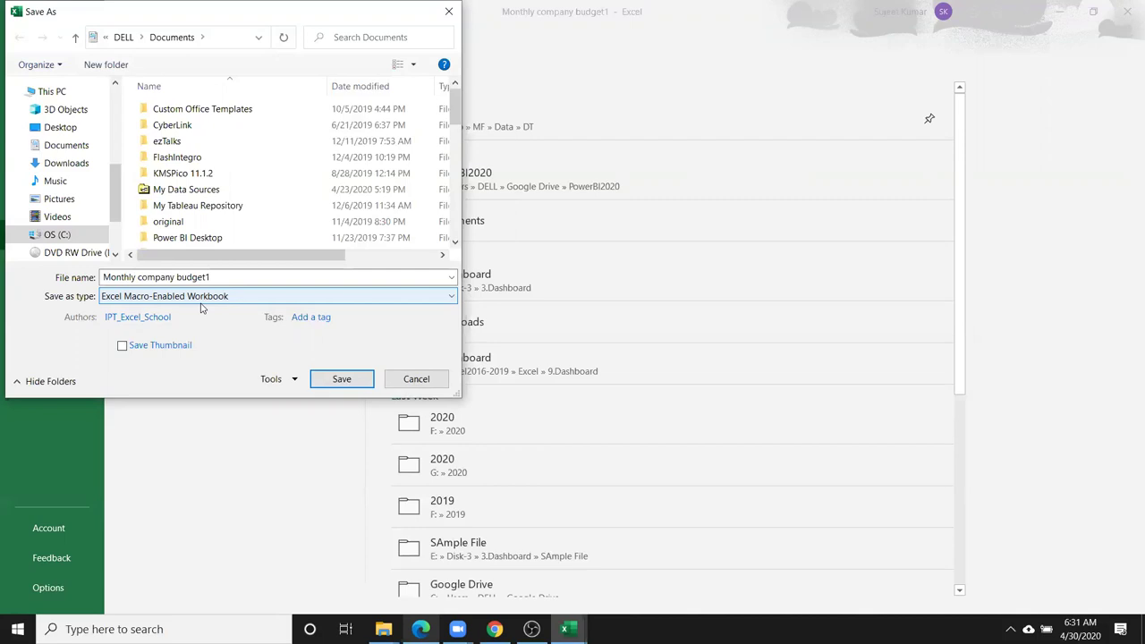
left_click(201, 302)
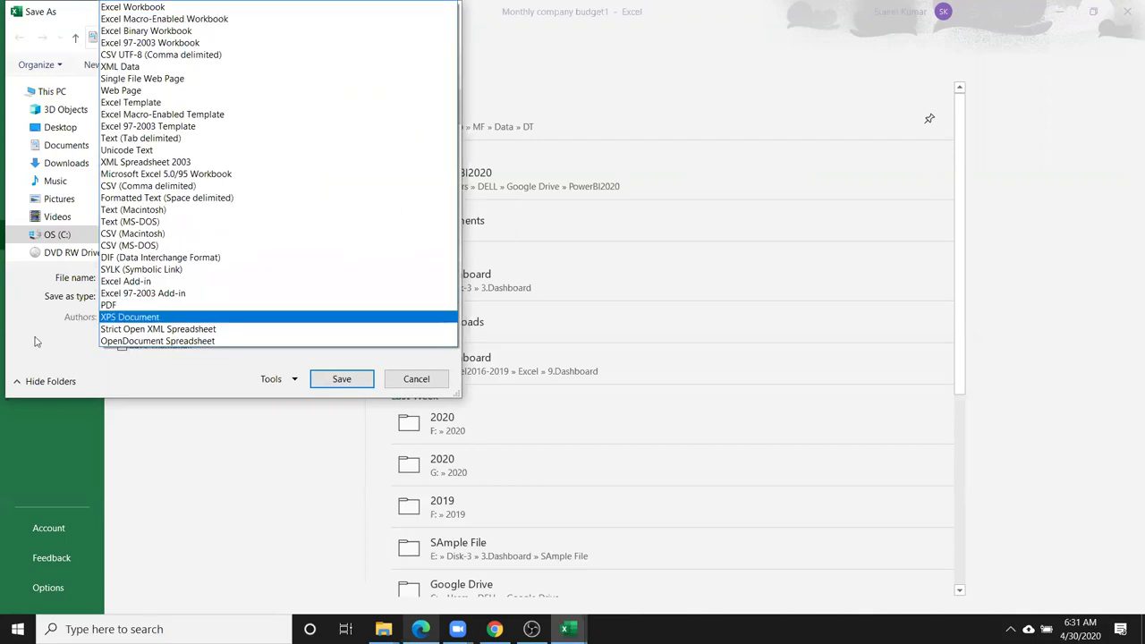
left_click(218, 20)
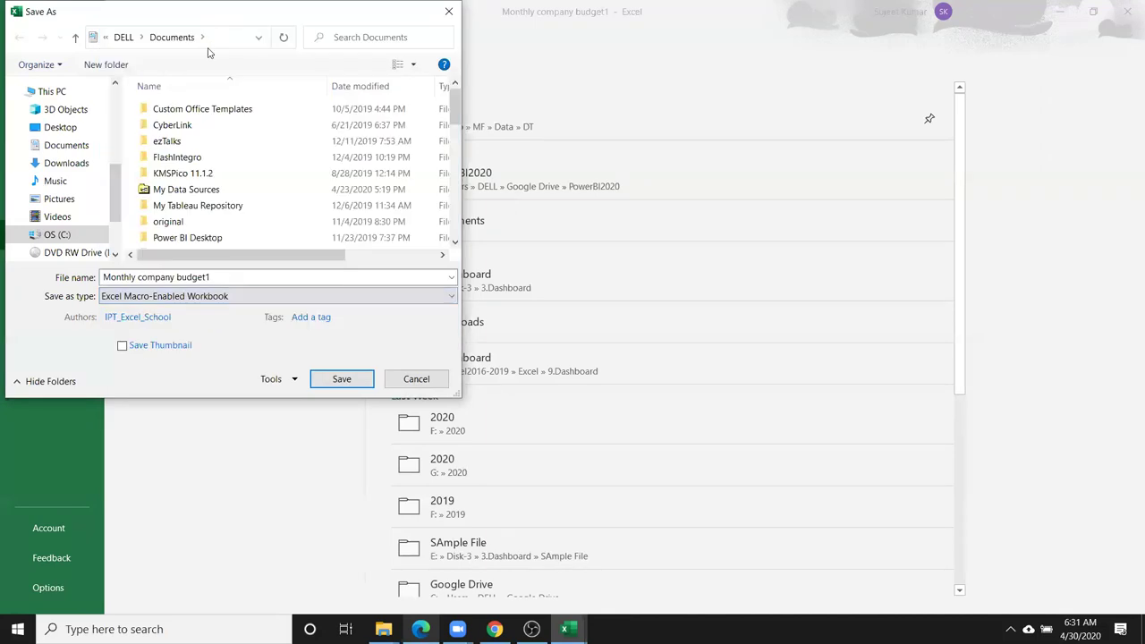
left_click(173, 317)
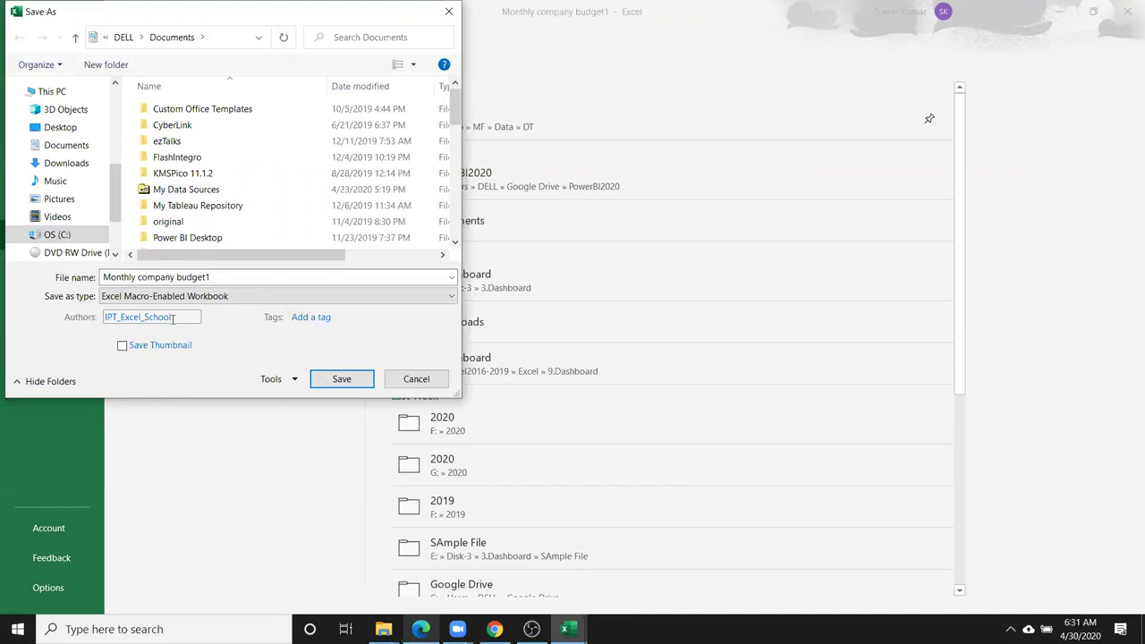
left_click(183, 307)
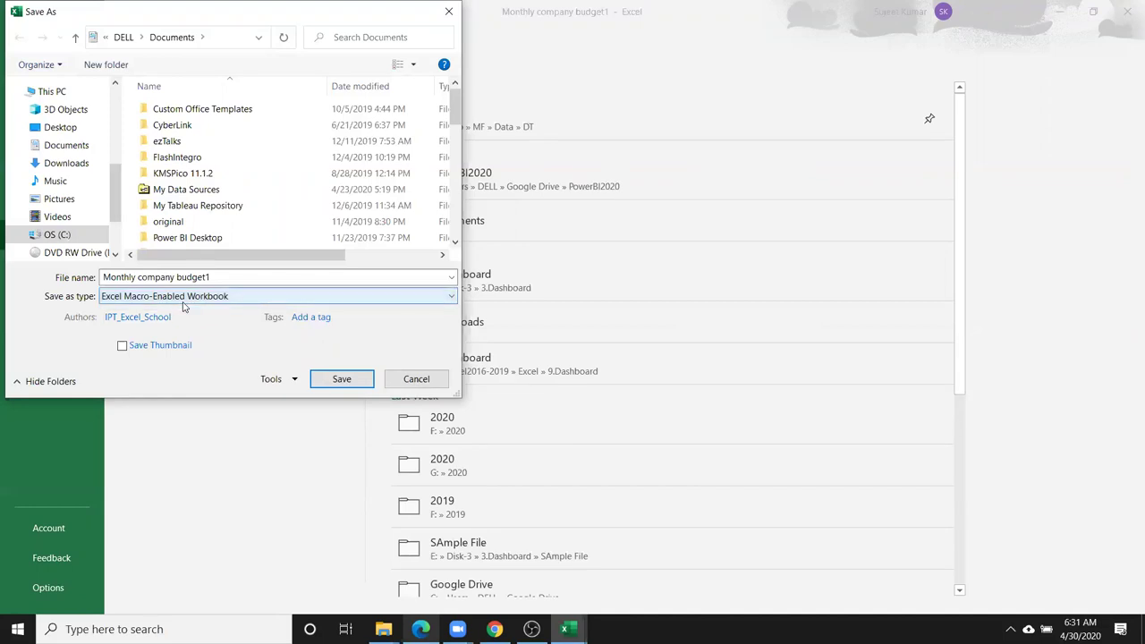
left_click(183, 307)
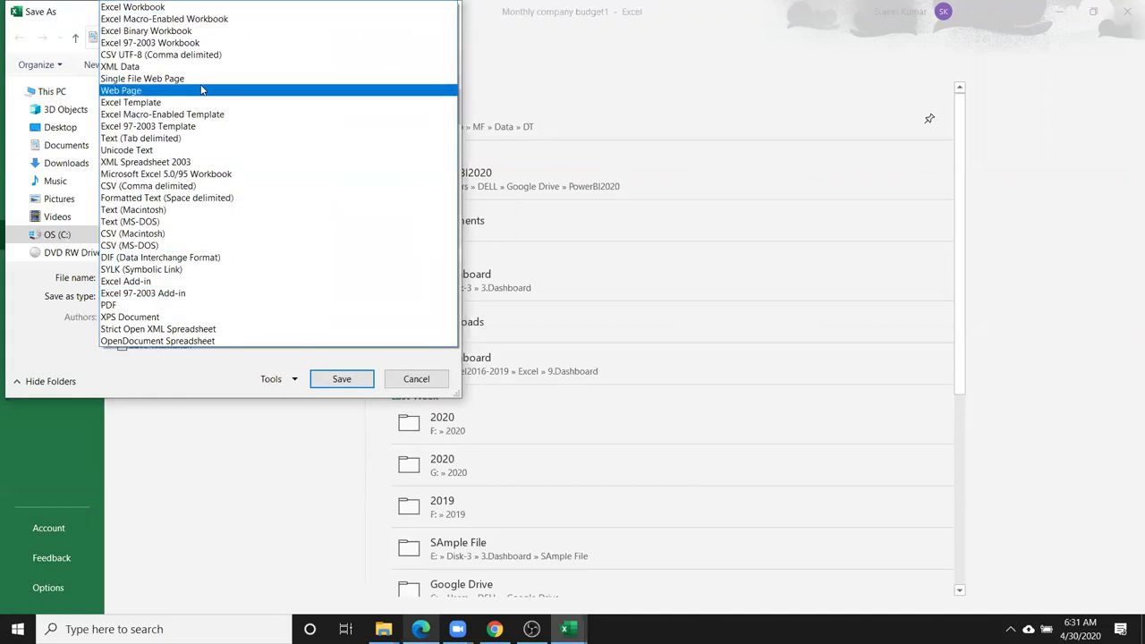
left_click(192, 34)
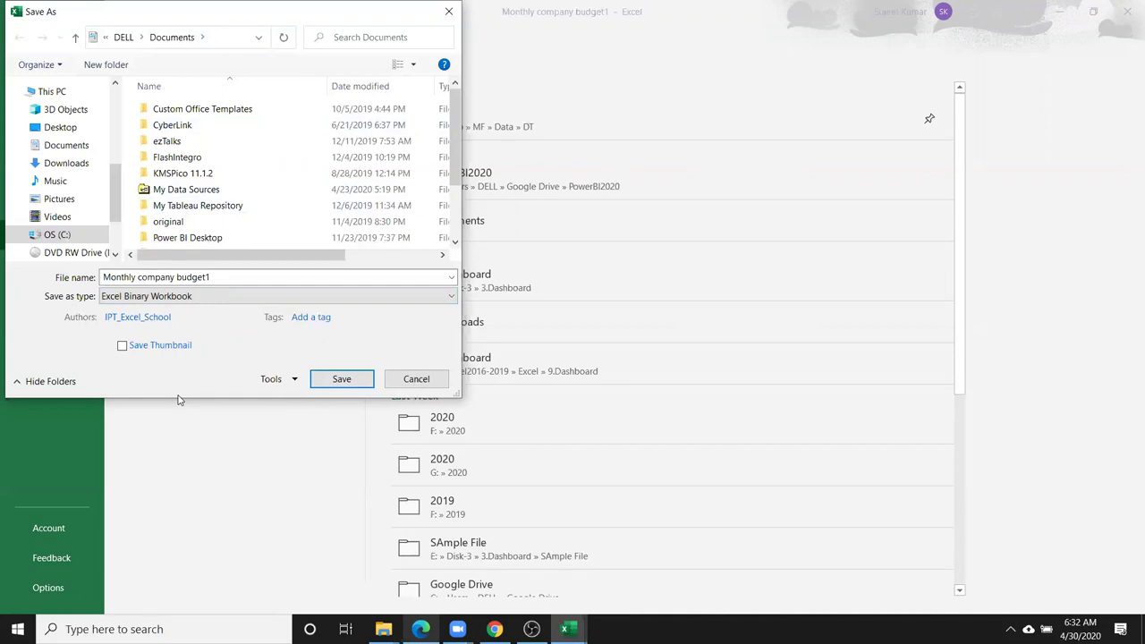
Dismiss the Save as type list unchanged and cancel the Save As dialog
left_click(139, 316)
left_click(143, 306)
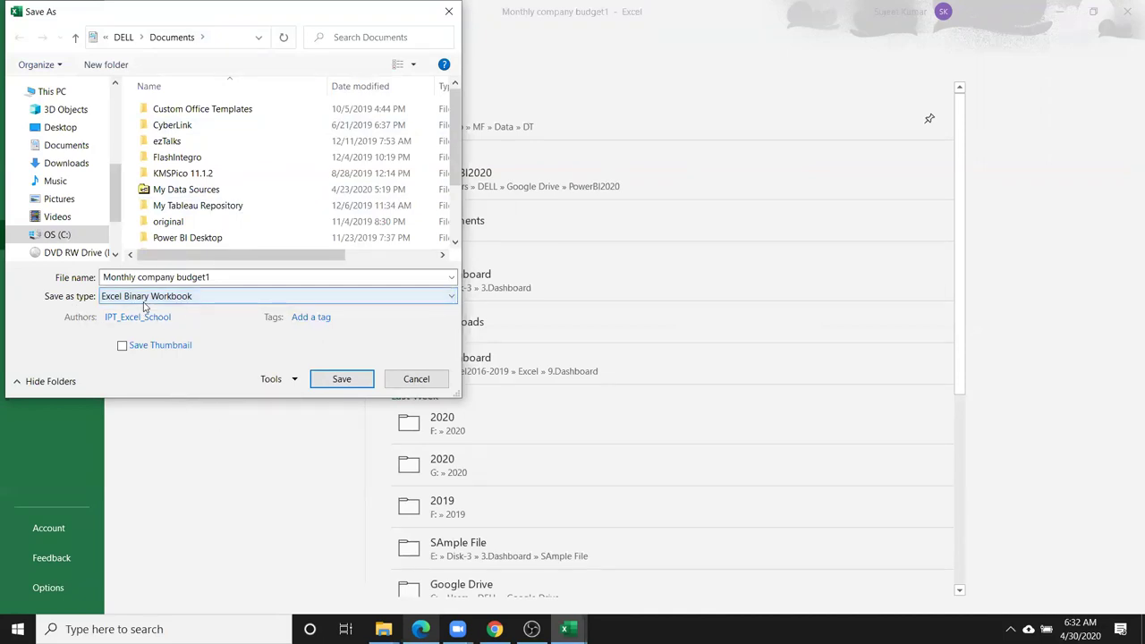
left_click(143, 297)
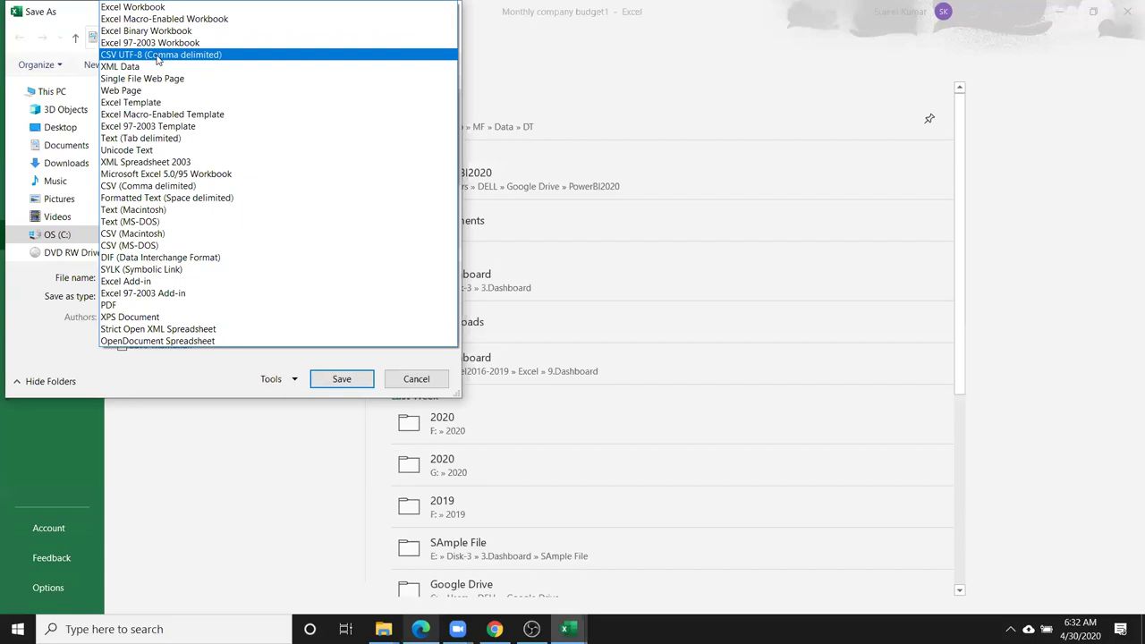
key("Escape")
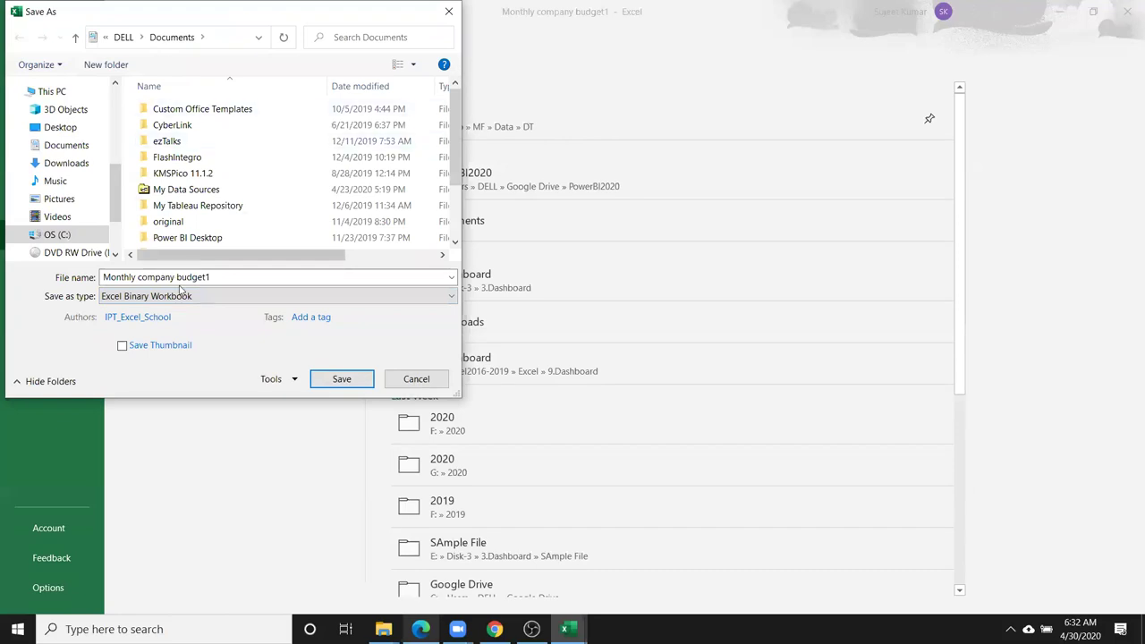
key("Escape")
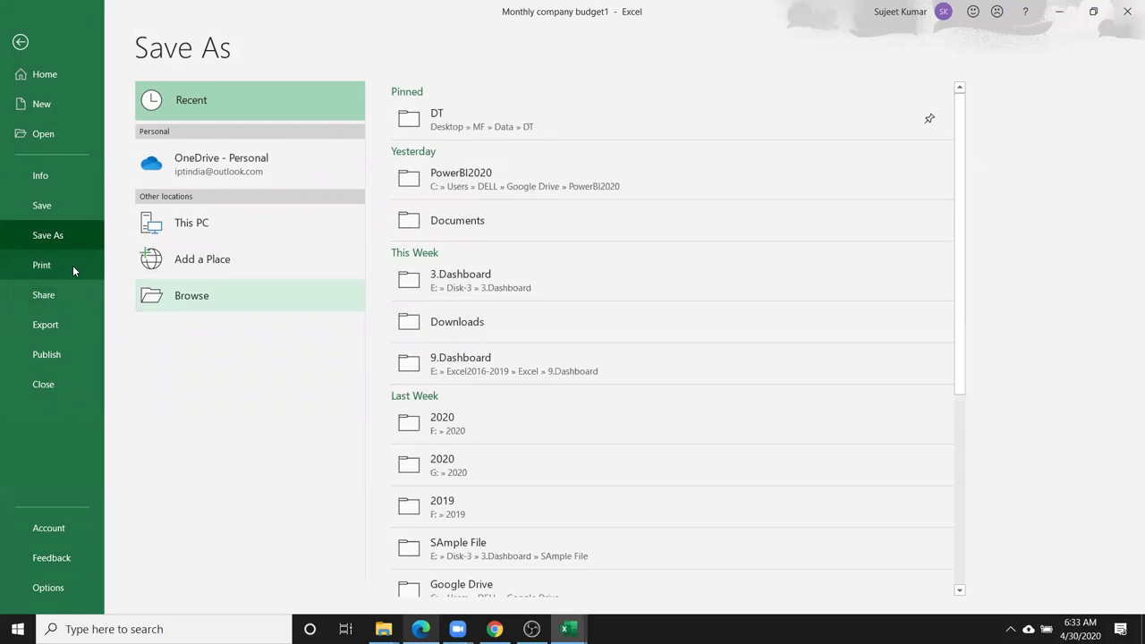
Preview the budget's print layout and printer list, keeping Send To OneNote 2016, then view Share options
left_click(72, 265)
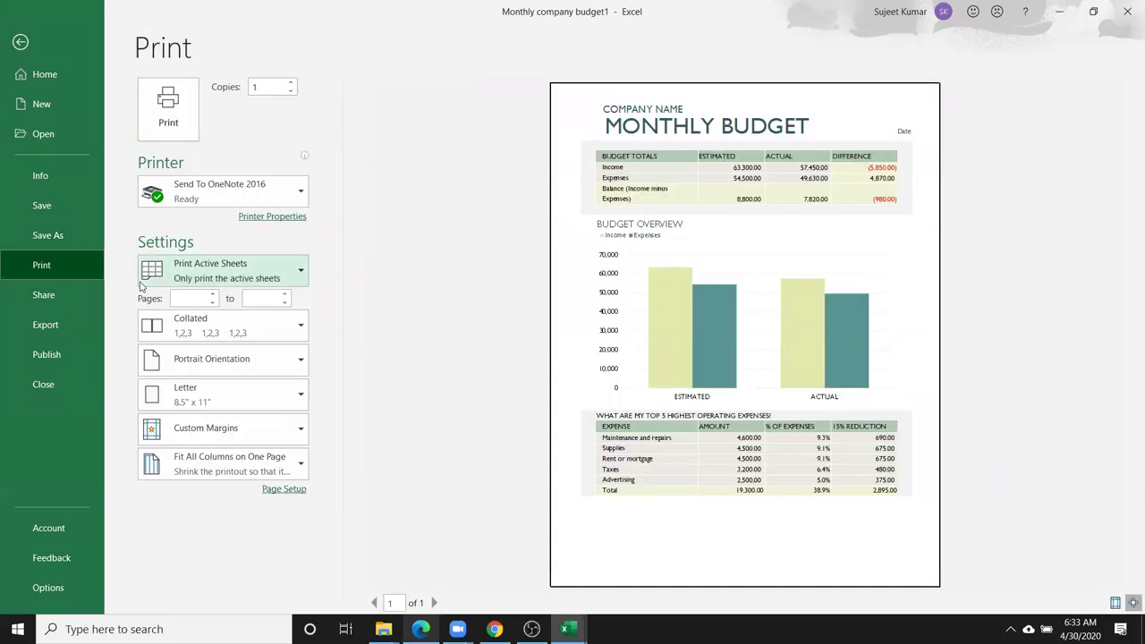
left_click(180, 204)
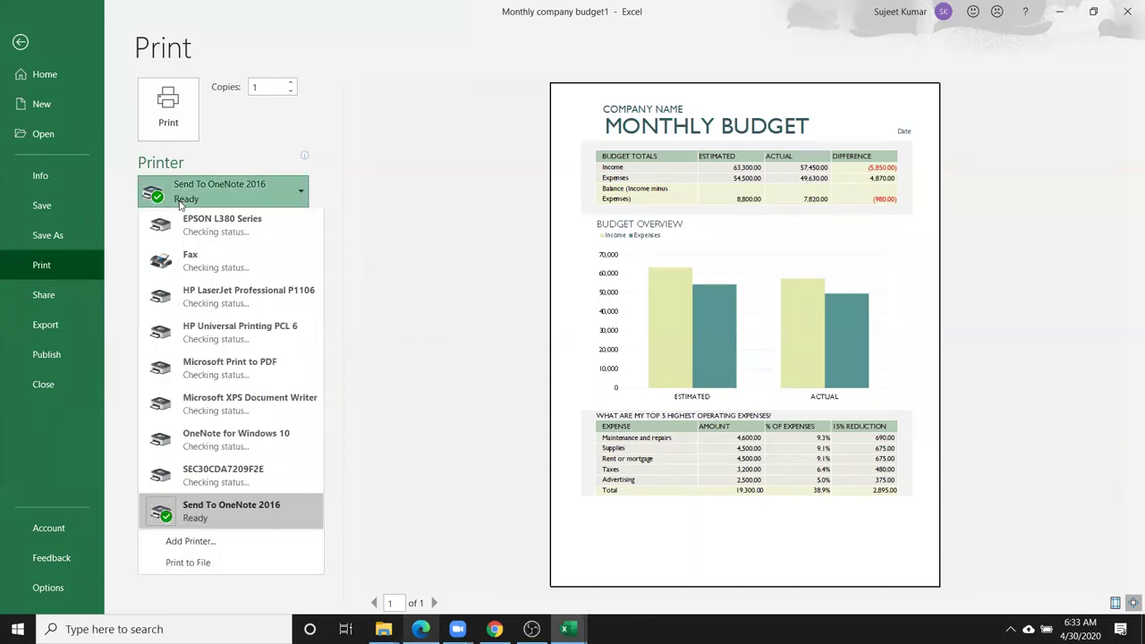
left_click(349, 191)
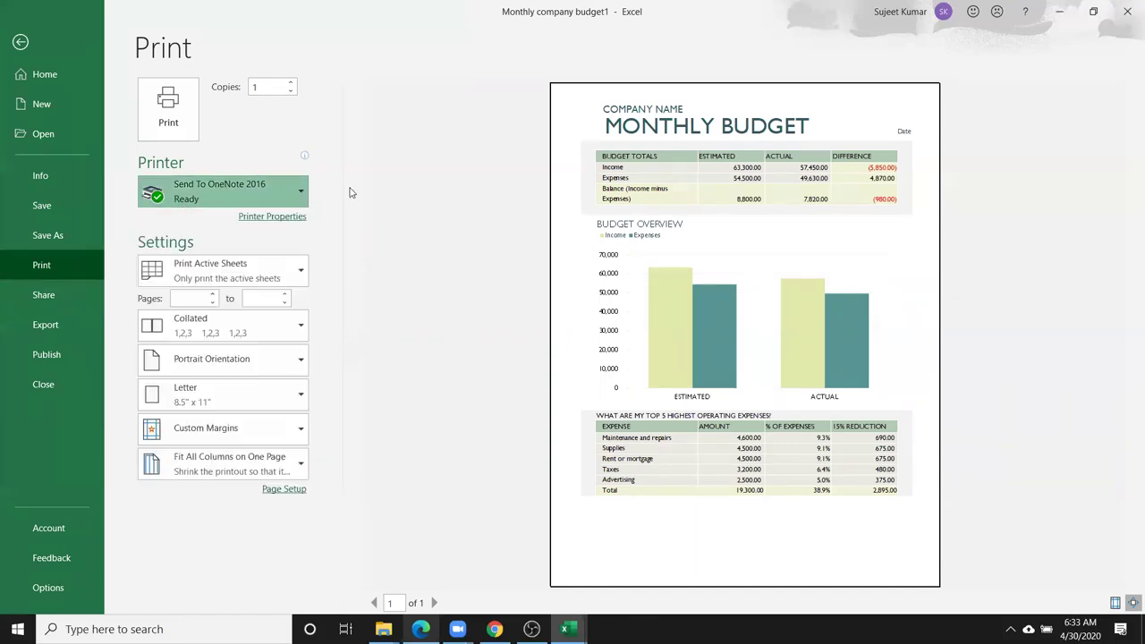
left_click(42, 295)
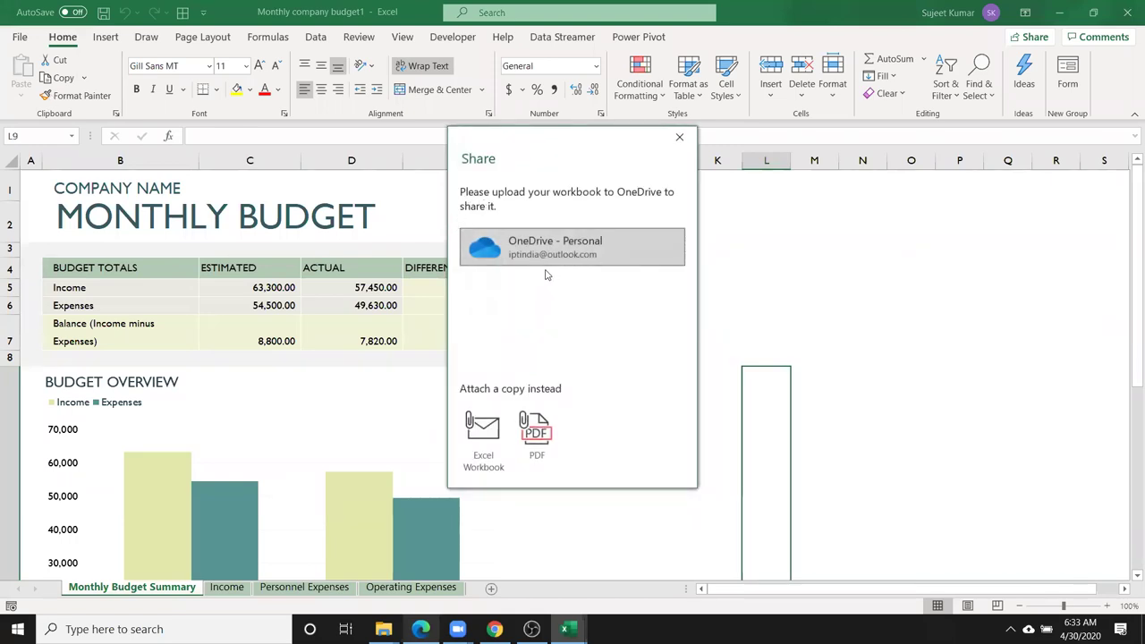
Dismiss the Share options and view the workbook's Export page
key("Escape")
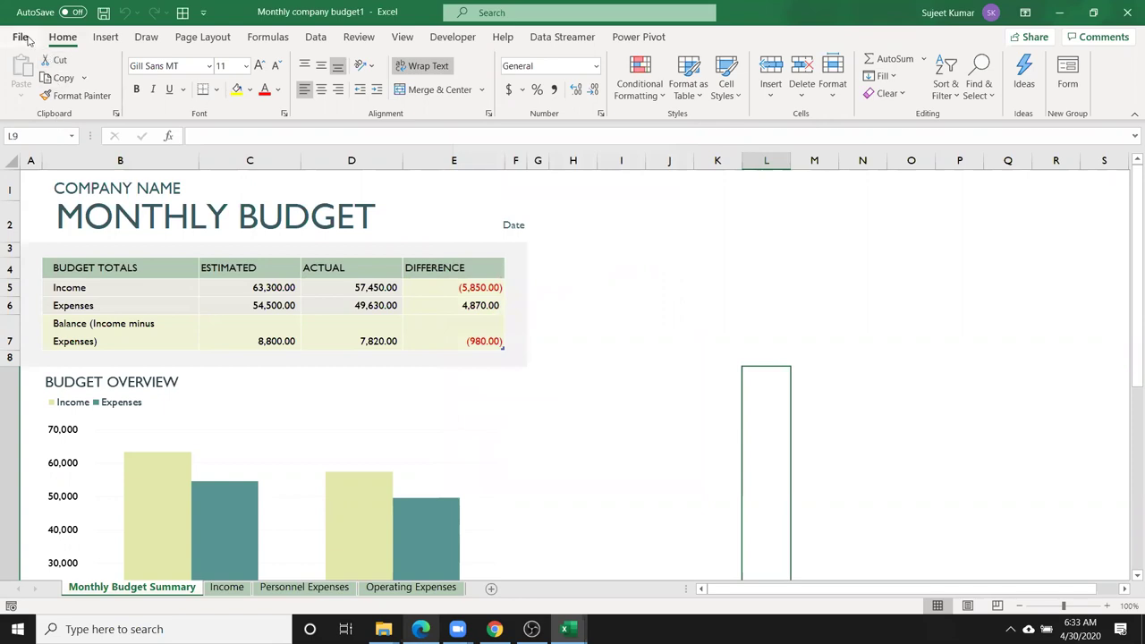
left_click(26, 38)
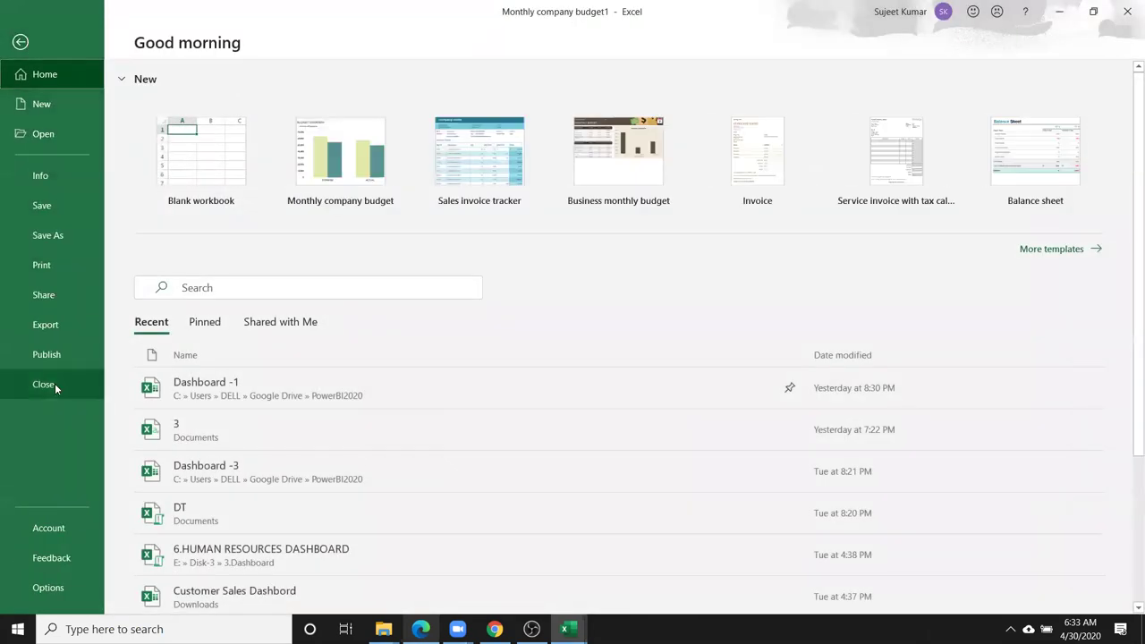
left_click(69, 331)
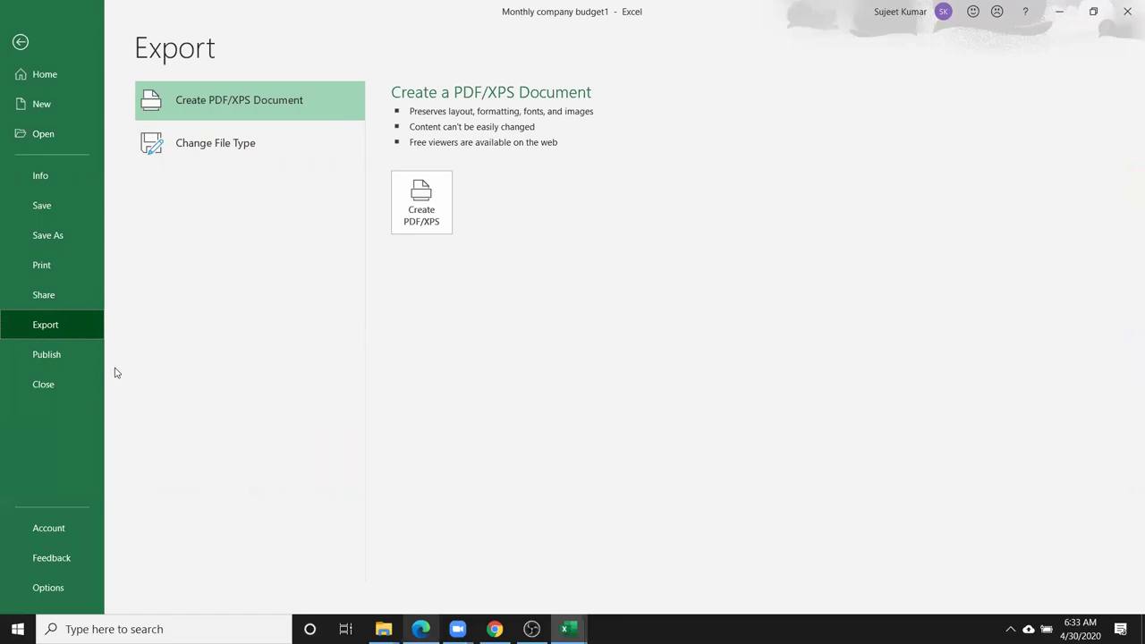
Look at the Share options once more, then show the Publish to Power BI page
left_click(65, 303)
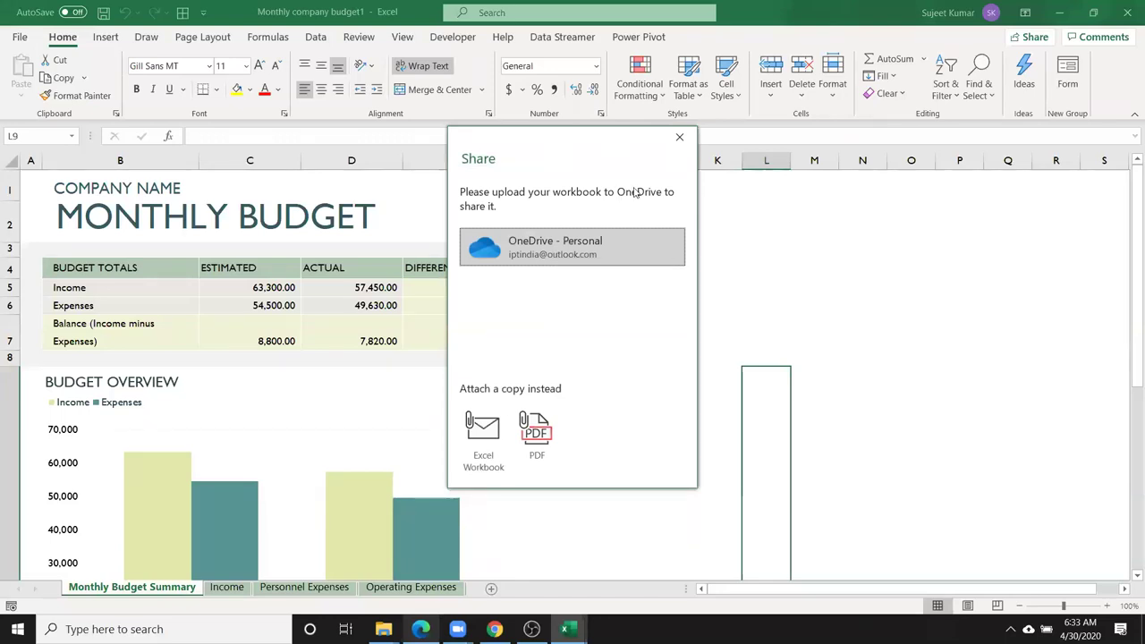
left_click(679, 138)
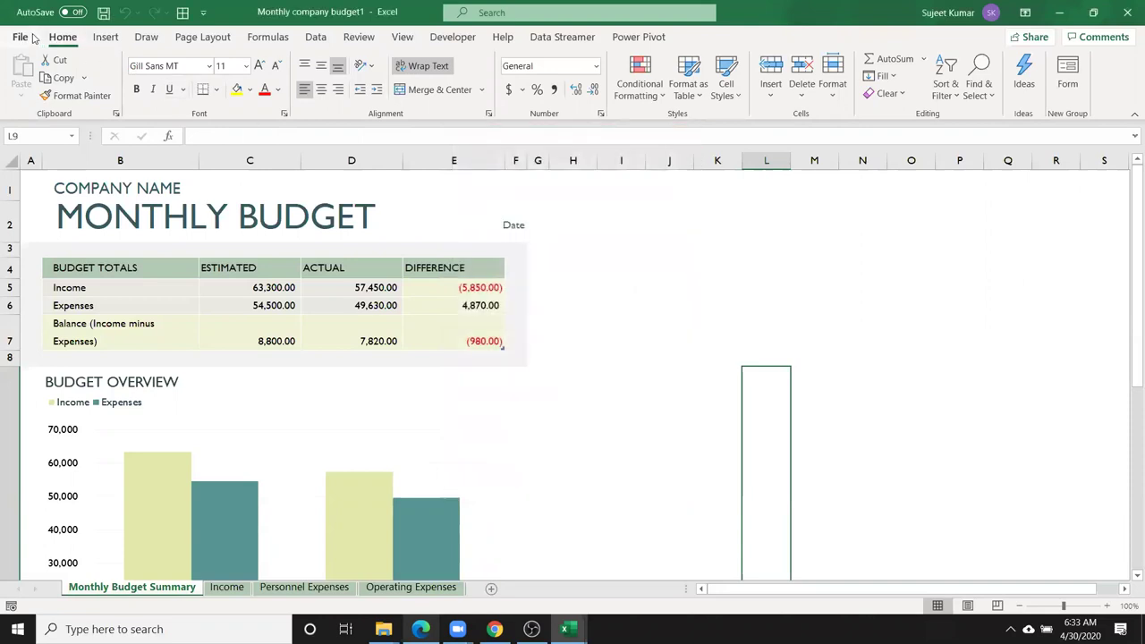
left_click(19, 38)
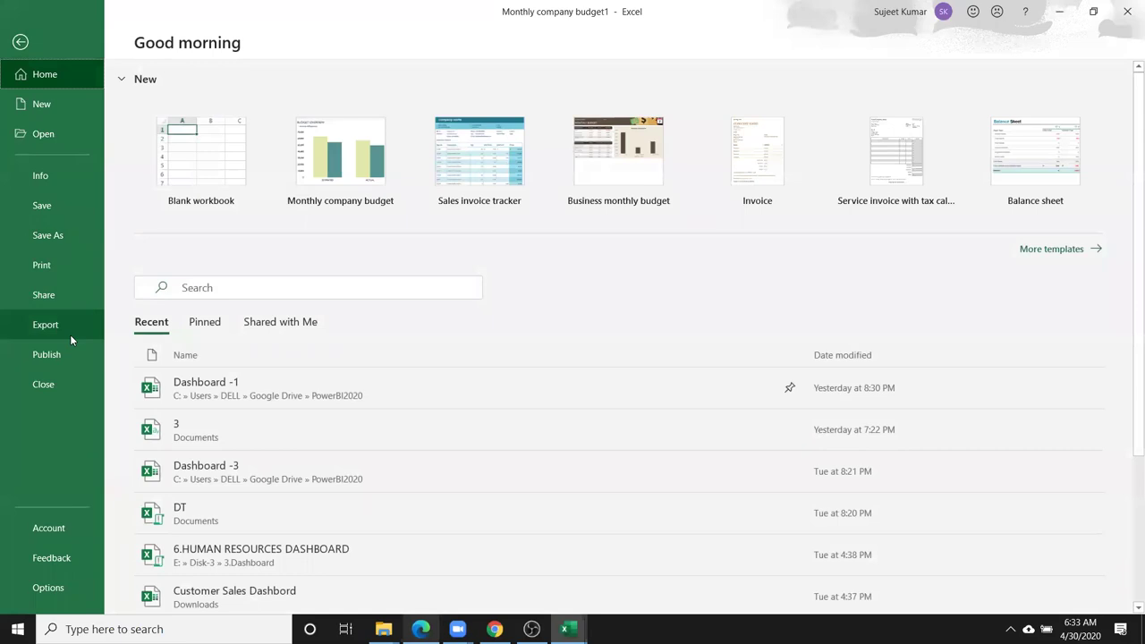
left_click(76, 358)
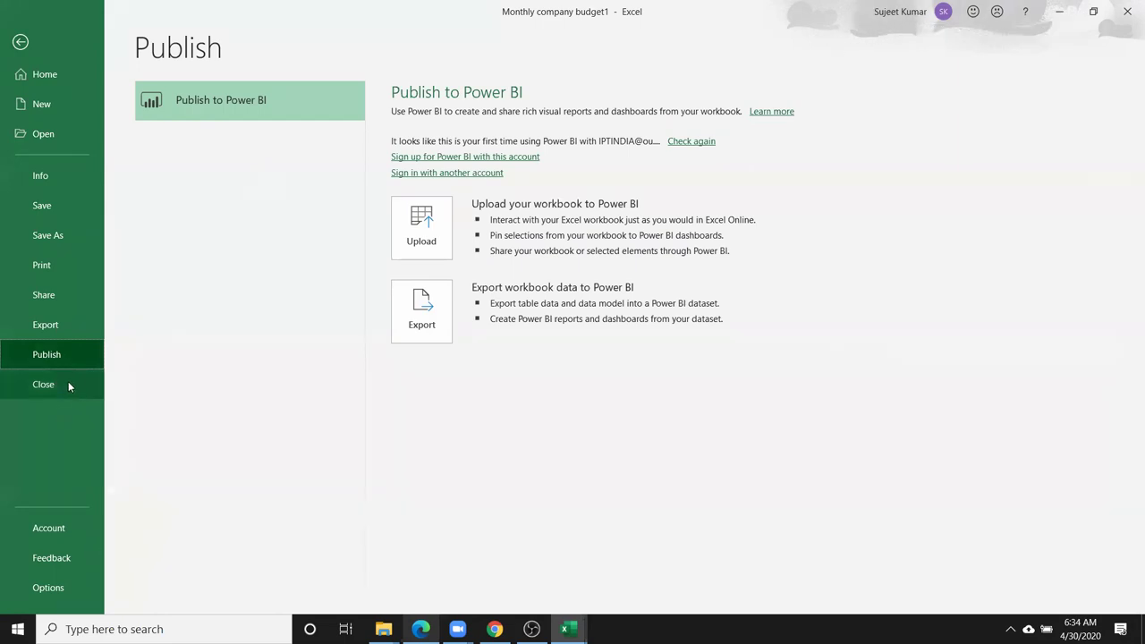
Glance at Account and Excel Options, select I9, then close the Monthly company budget1 workbook
left_click(61, 528)
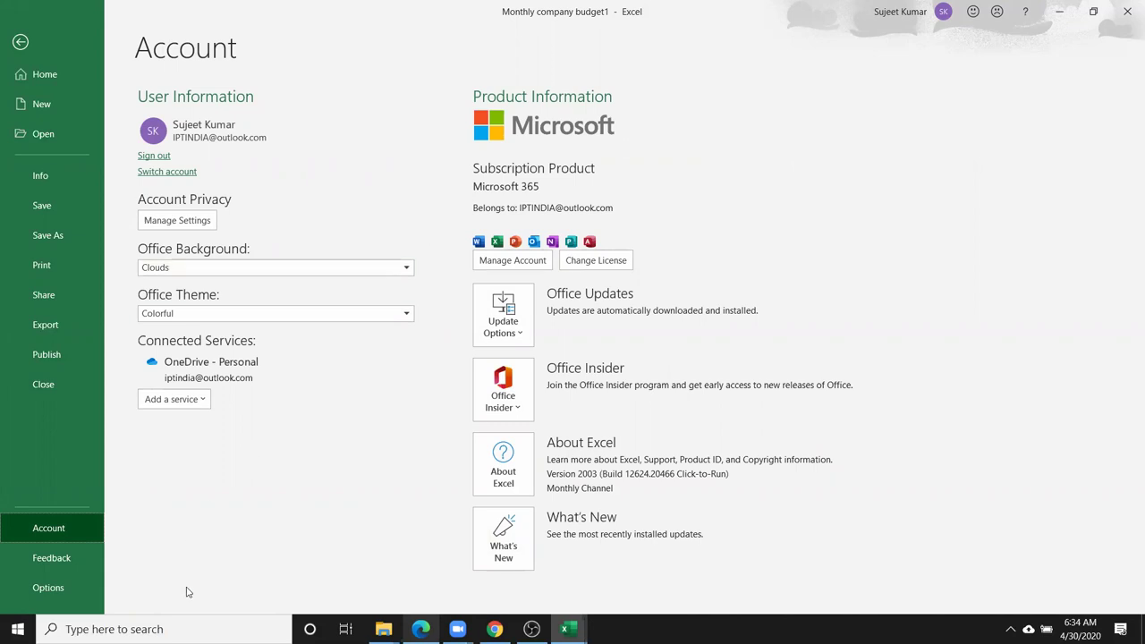
left_click(66, 585)
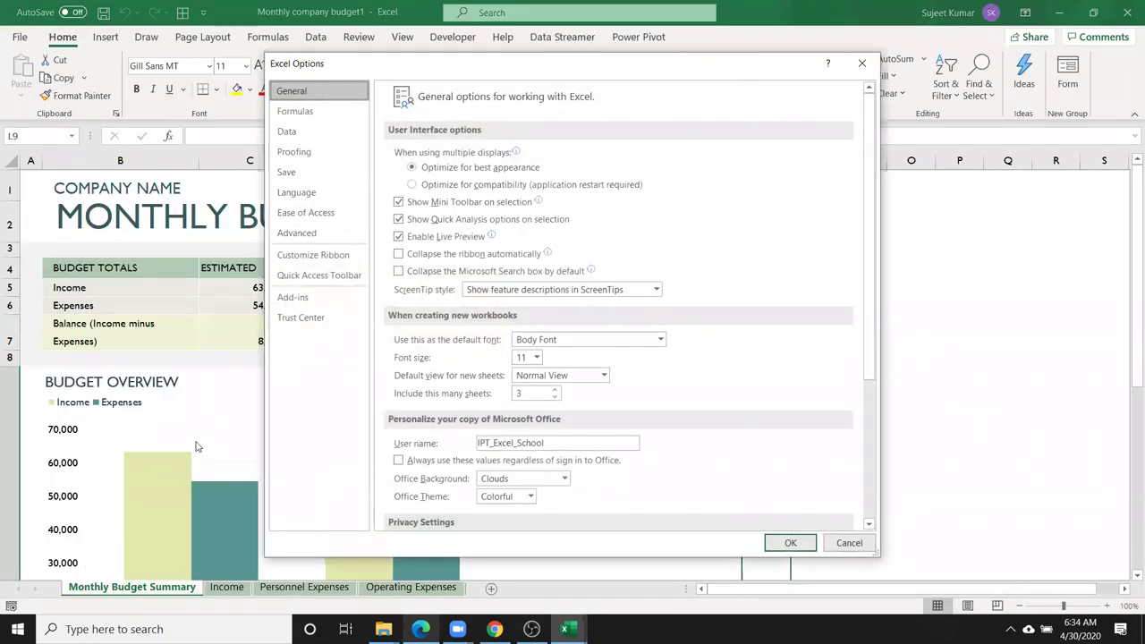
key("Escape")
left_click(634, 383)
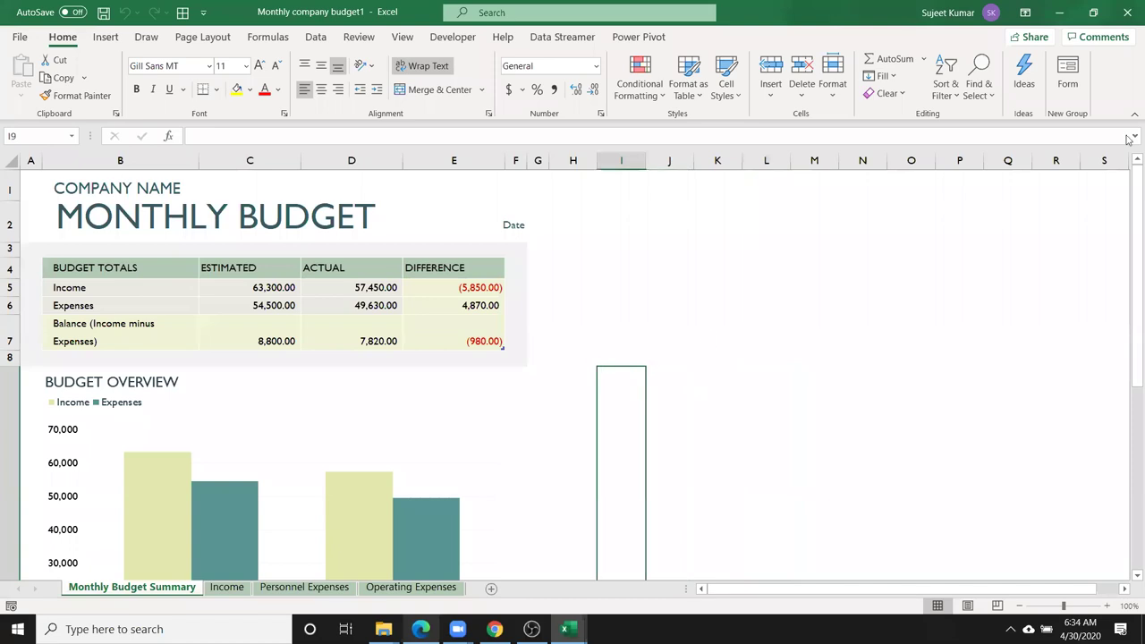
left_click(1126, 11)
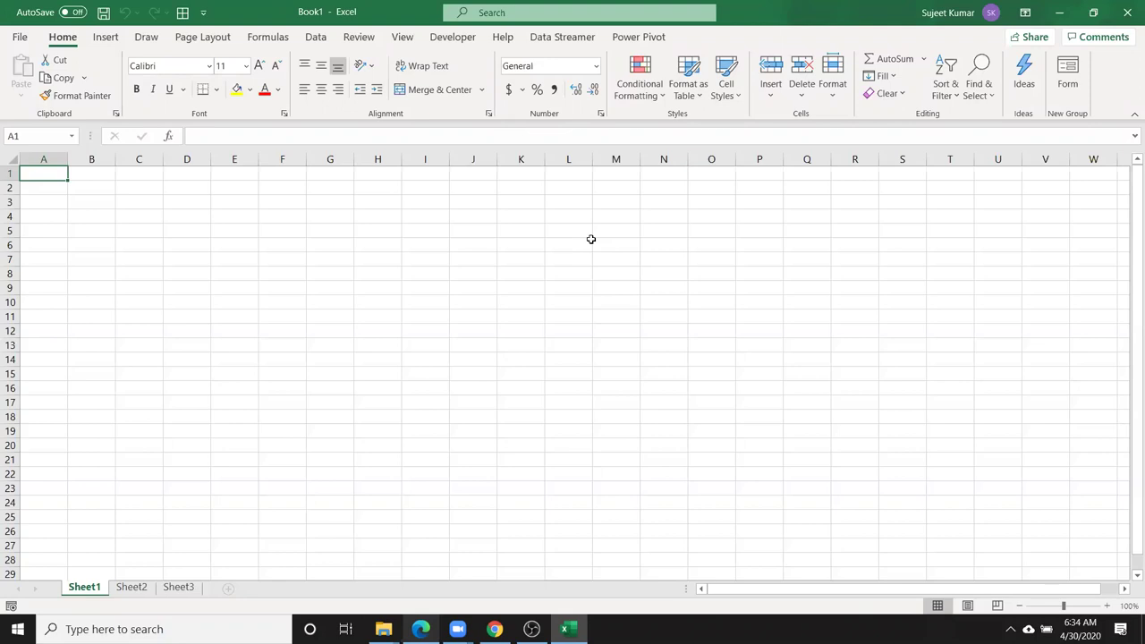
Select the range I3:L11 on Book1's blank Sheet1
left_click_drag(419, 201, 572, 316)
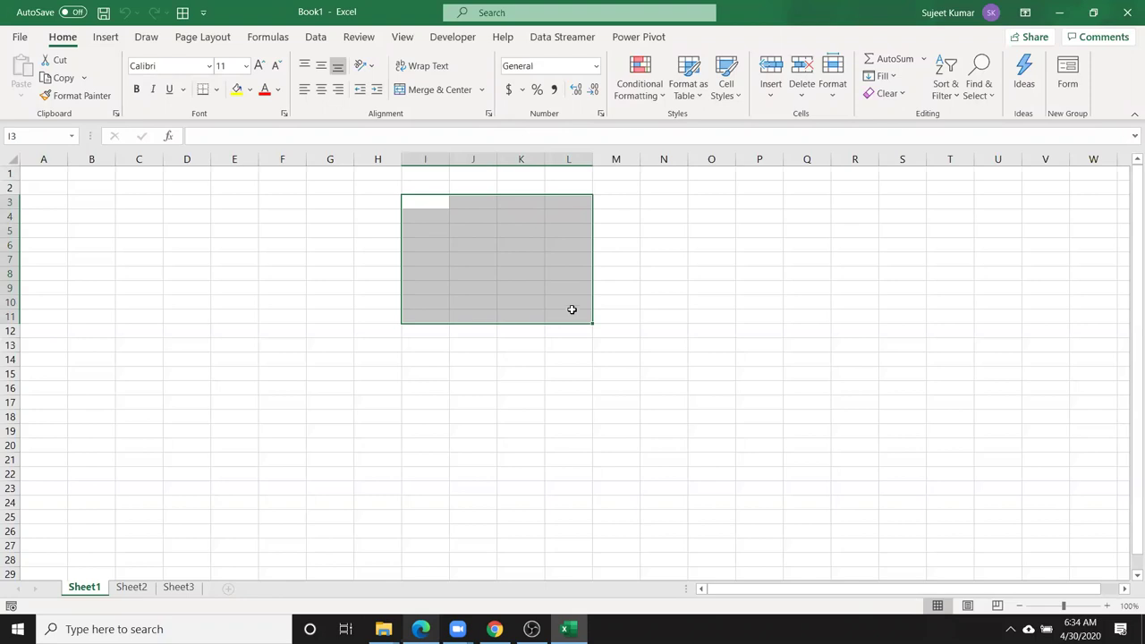
Open Excel Options and check the default font list, leaving it on Body Font
left_click(27, 37)
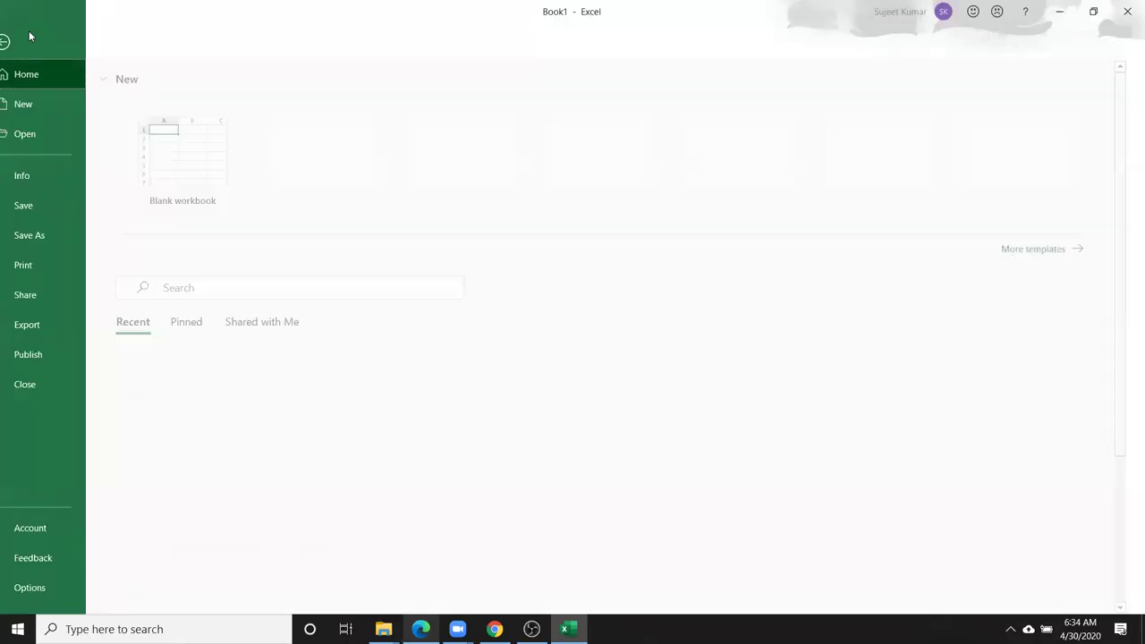
left_click(68, 580)
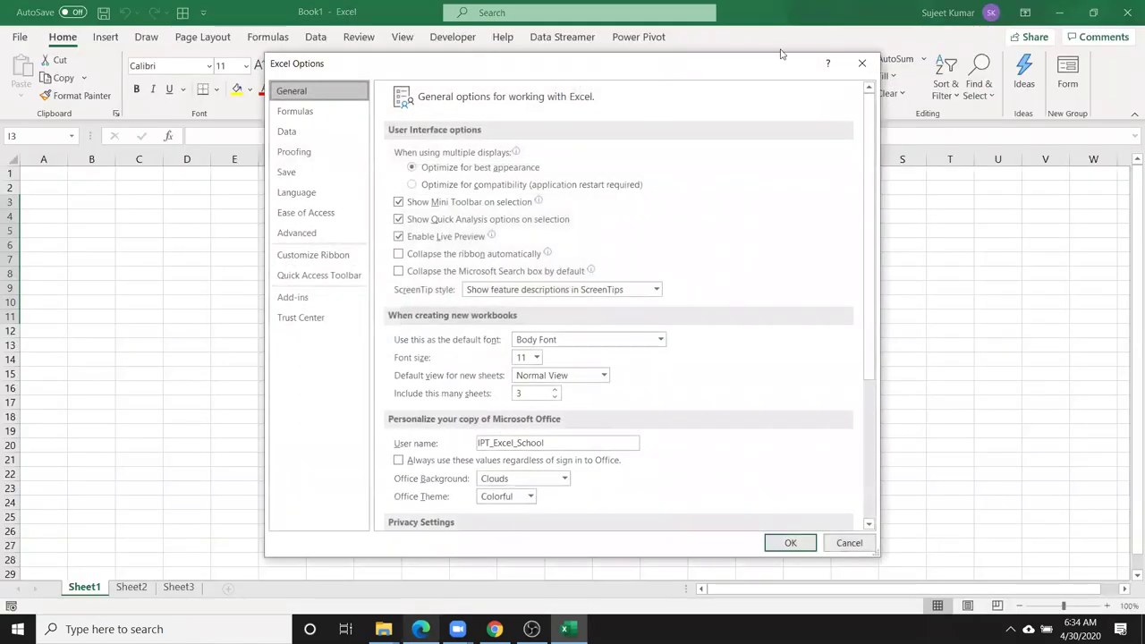
left_click_drag(698, 64, 812, 33)
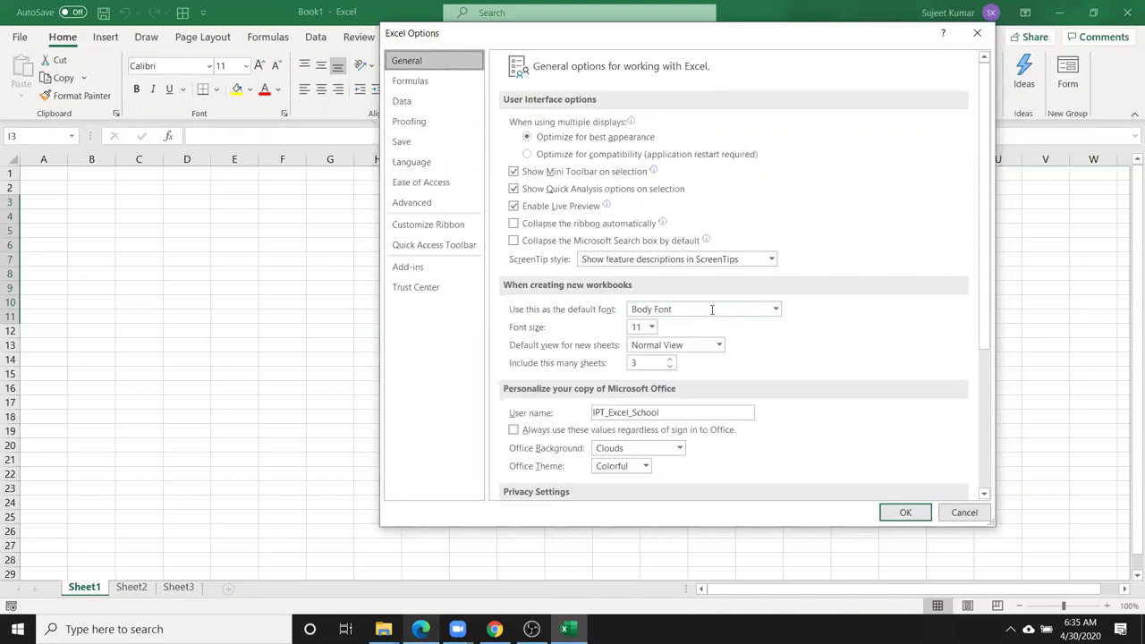
left_click(775, 308)
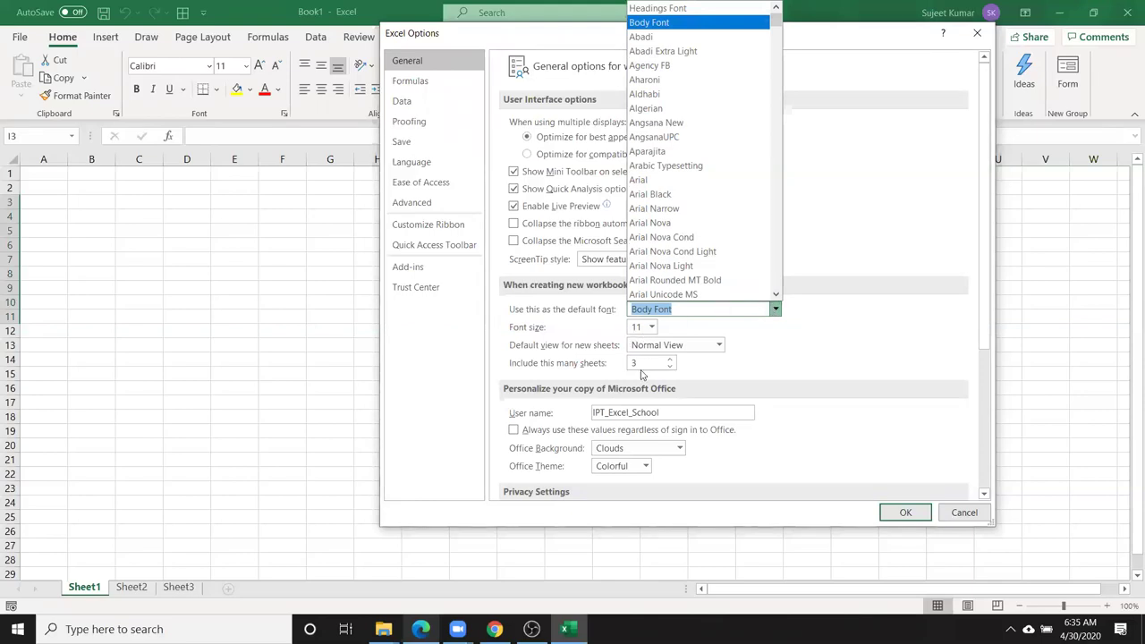
left_click(753, 379)
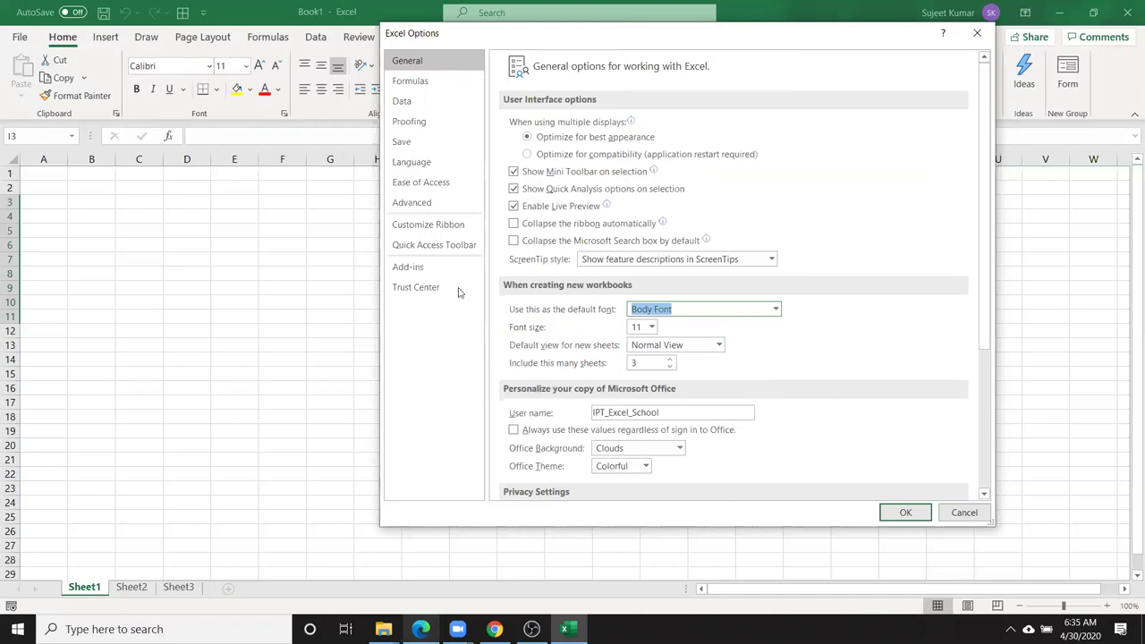
scroll(679, 409, "down", 2)
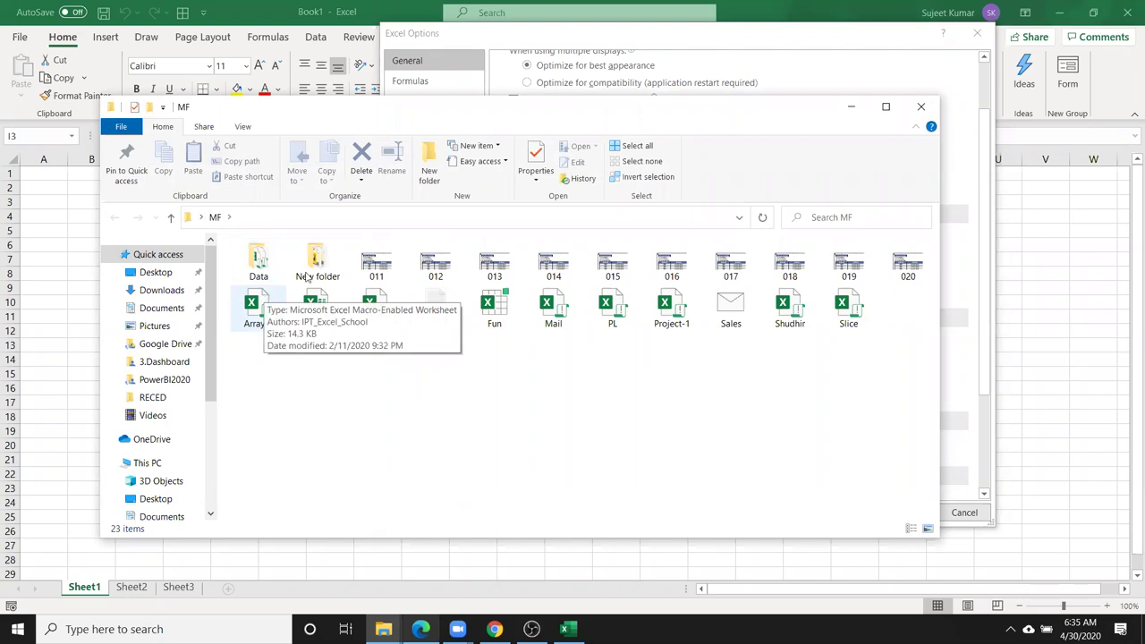
Select the User name text and expand the Office Theme list
left_click(921, 107)
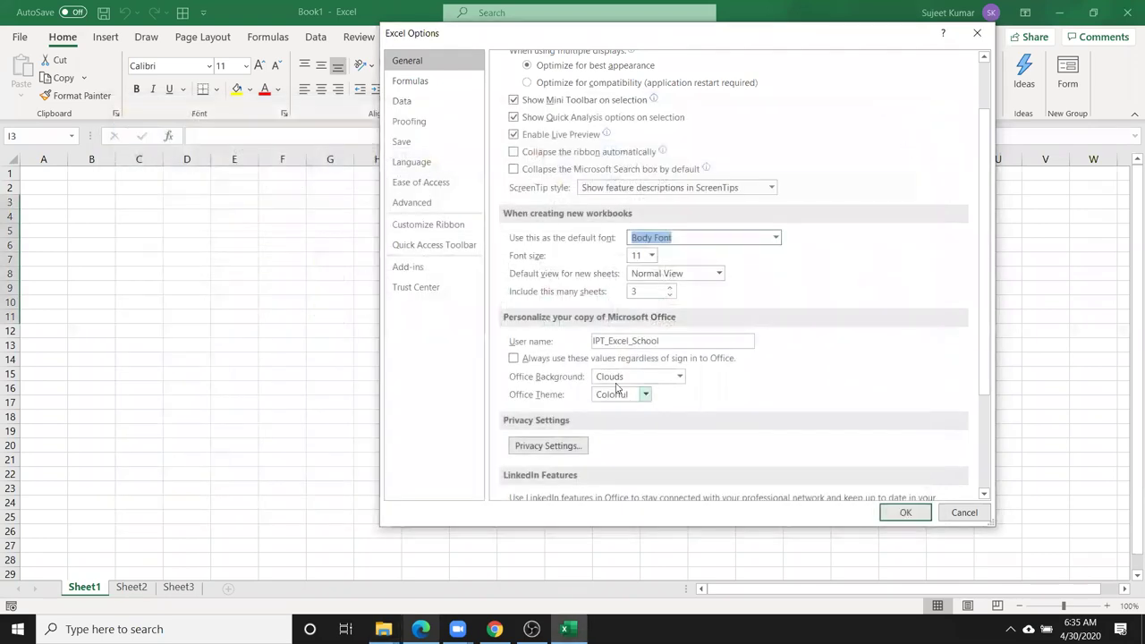
double_click(663, 340)
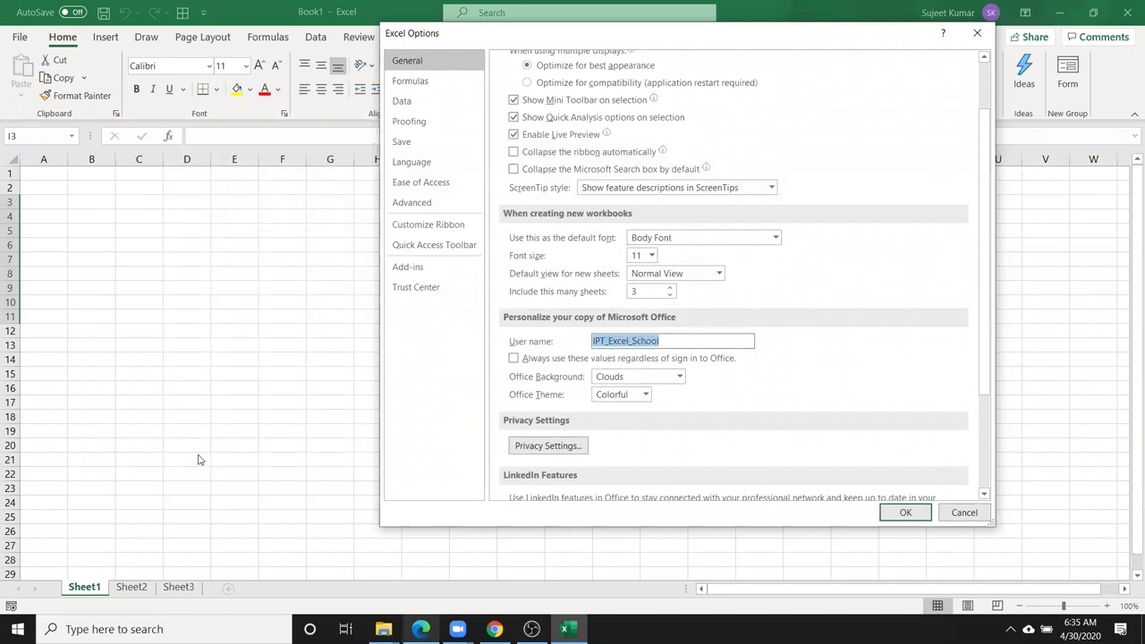
key("super")
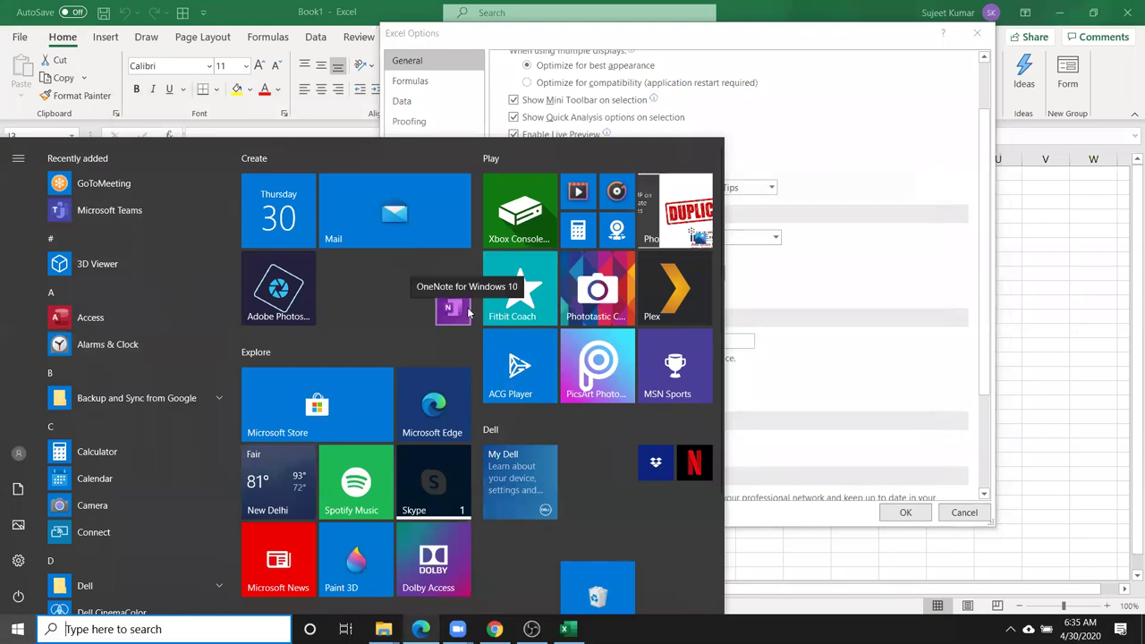
key("super")
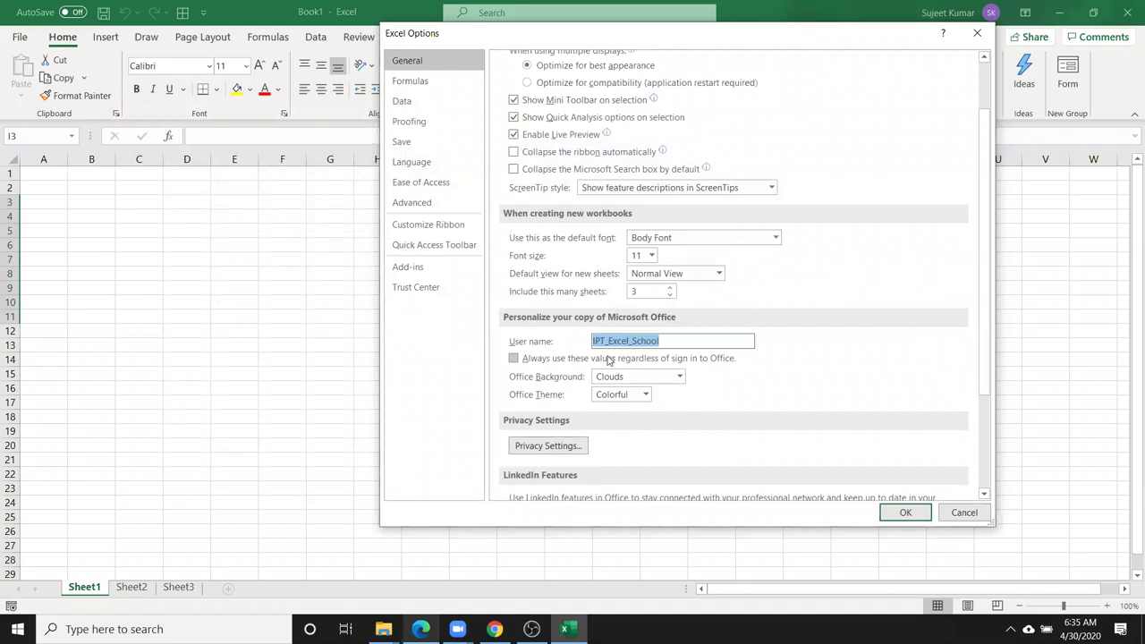
left_click_drag(679, 341, 573, 336)
left_click(646, 398)
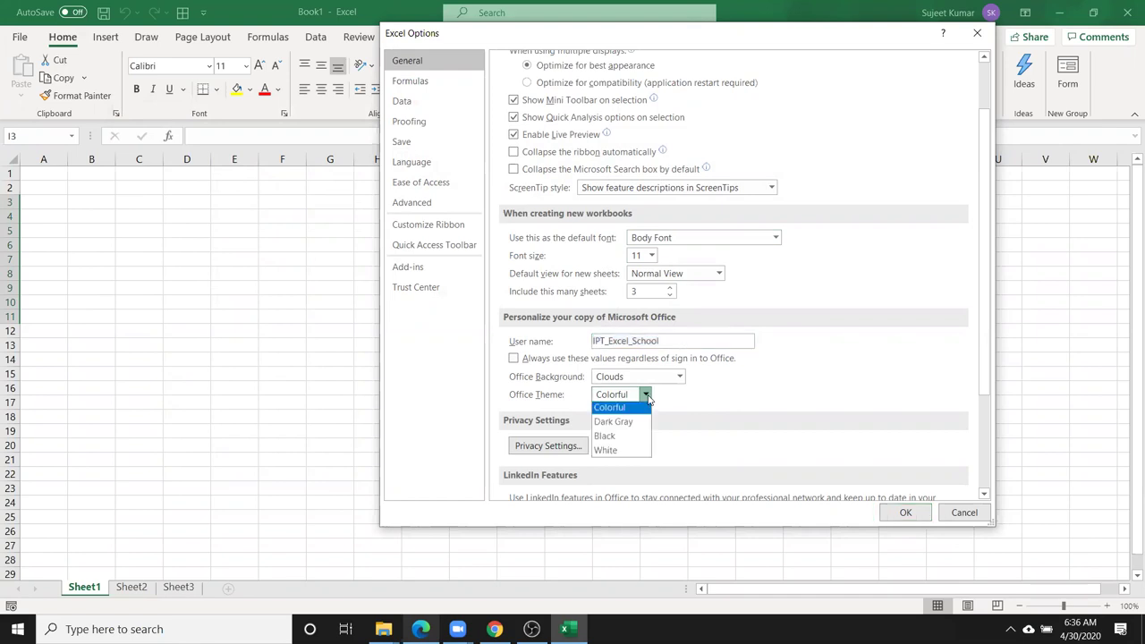
Apply the Black Office theme and close Excel Options
left_click(618, 440)
left_click(905, 512)
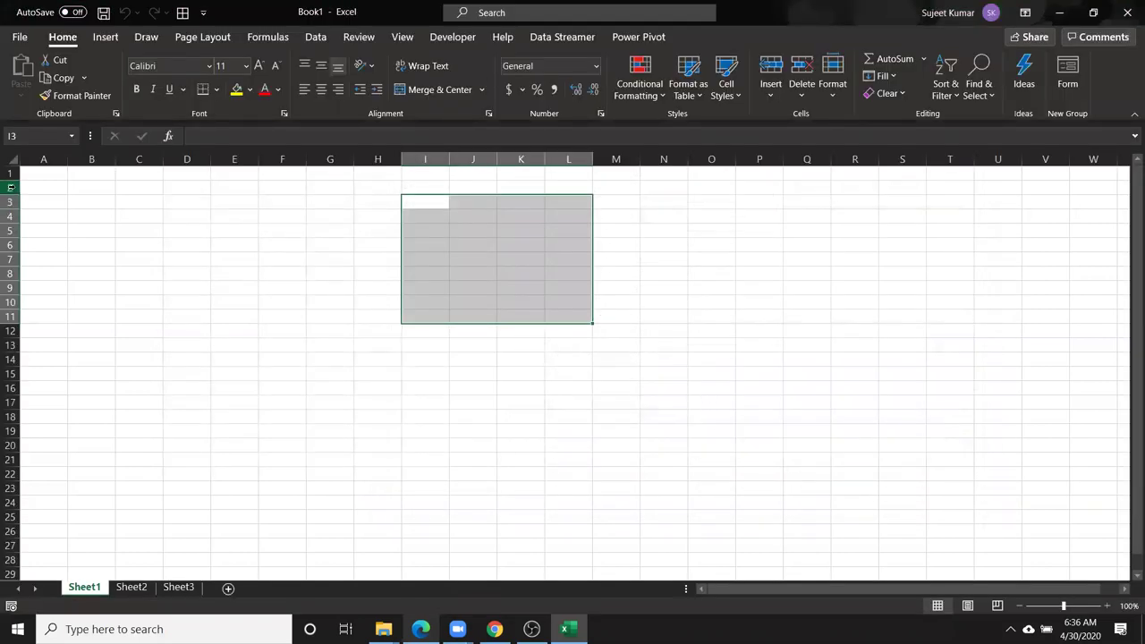
left_click(14, 40)
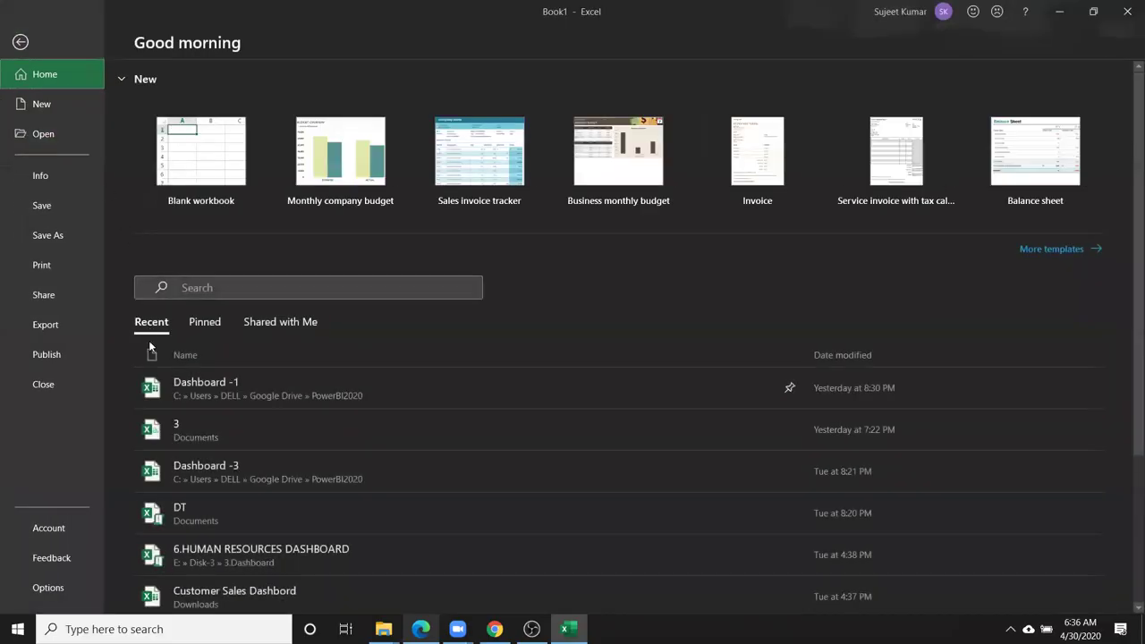
Switch the Office theme back to Colorful and return to the backstage Home page
left_click(76, 589)
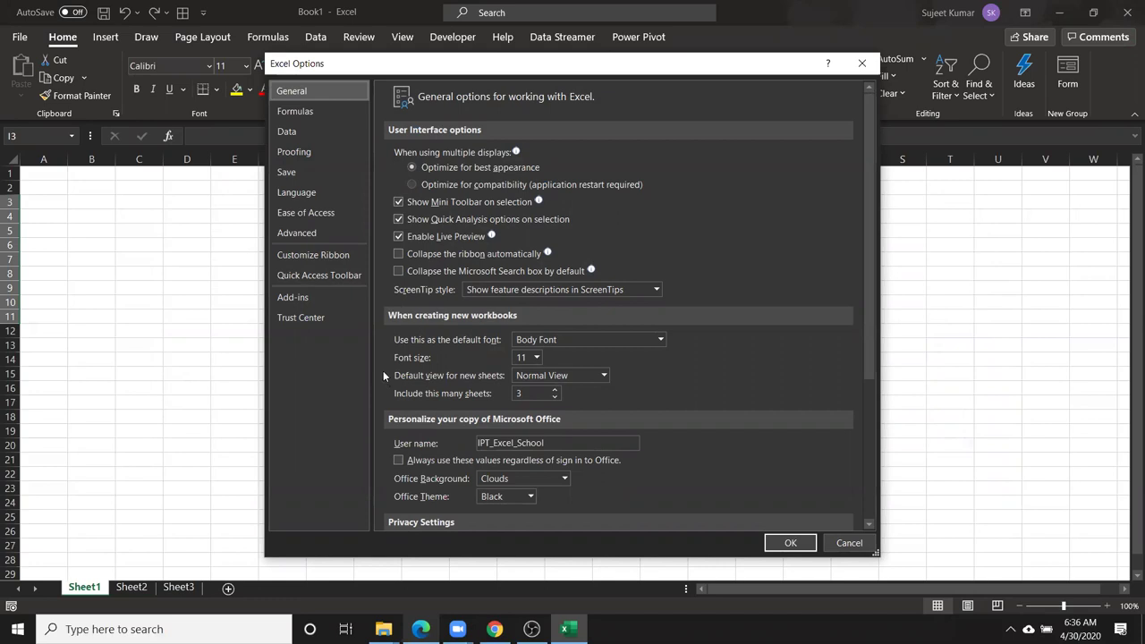
left_click(528, 496)
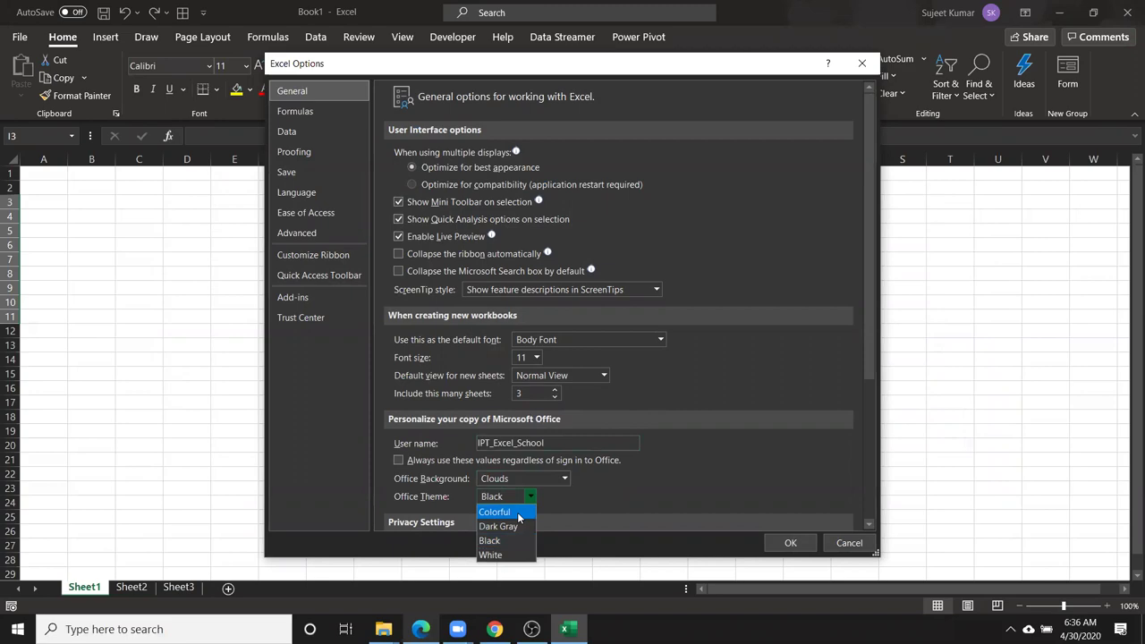
left_click(519, 512)
left_click(790, 542)
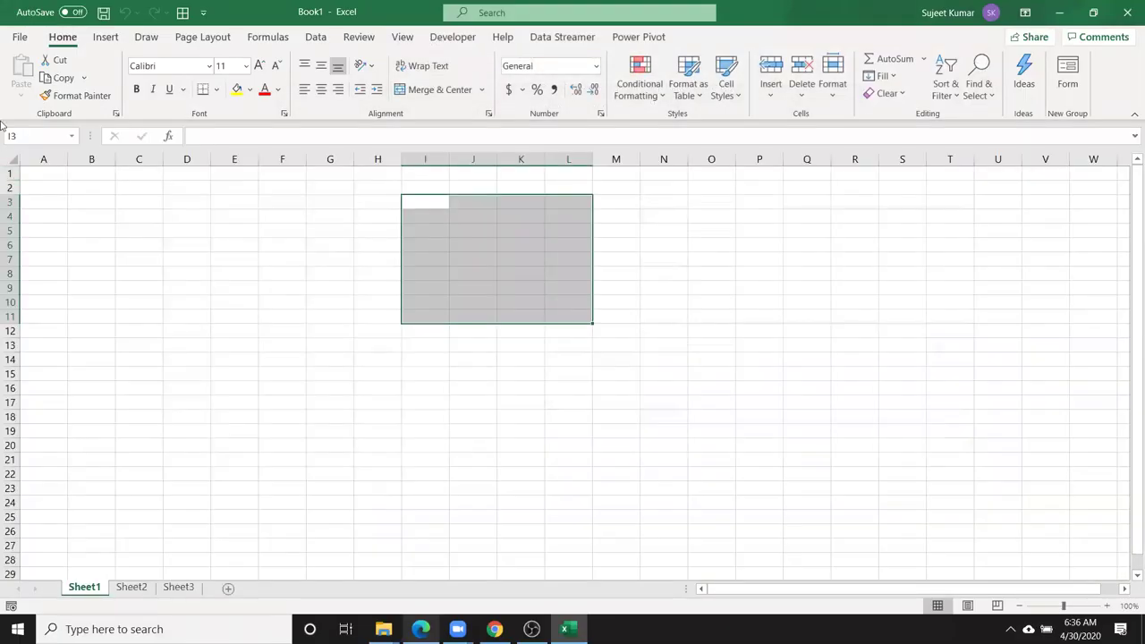
left_click(20, 37)
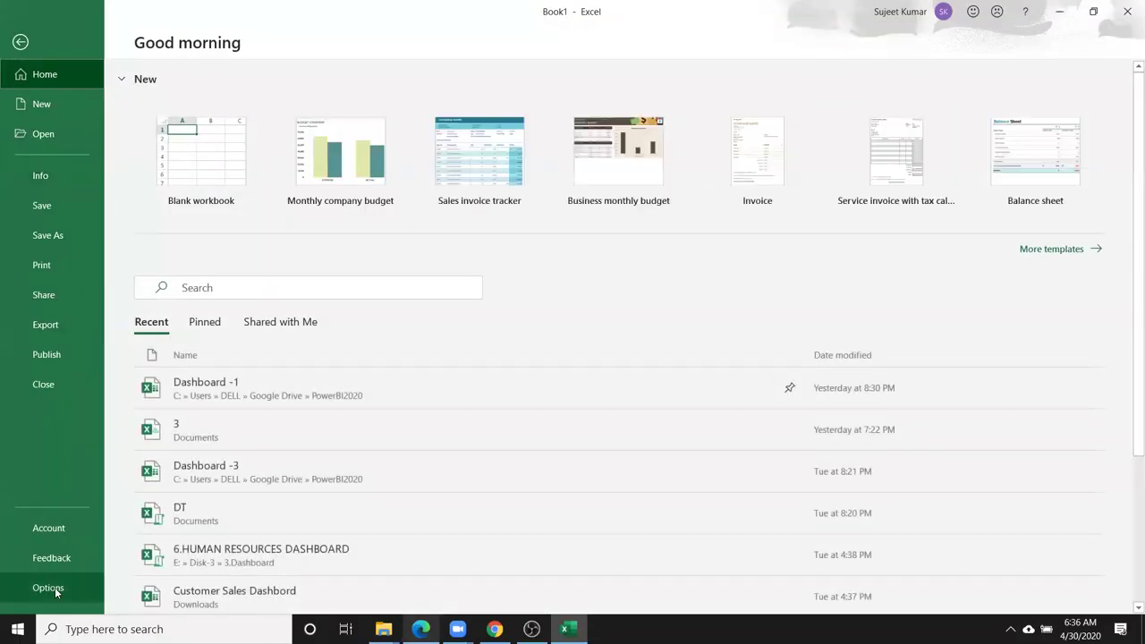
Open Excel Options on the Formulas page to review calculation and R1C1 reference settings
left_click(48, 587)
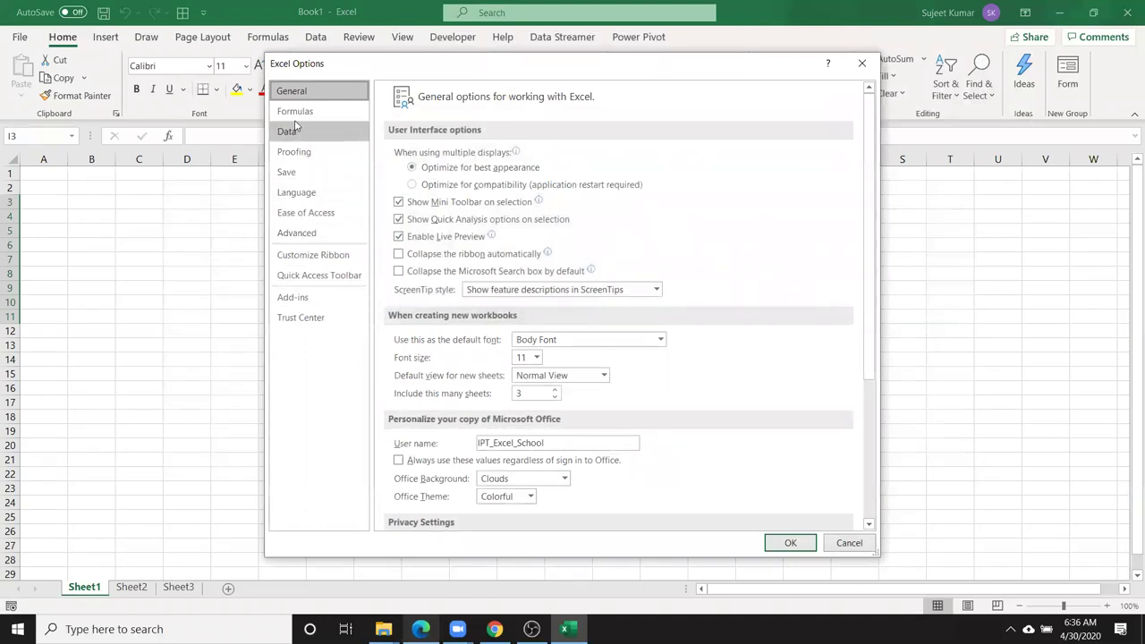
left_click(307, 120)
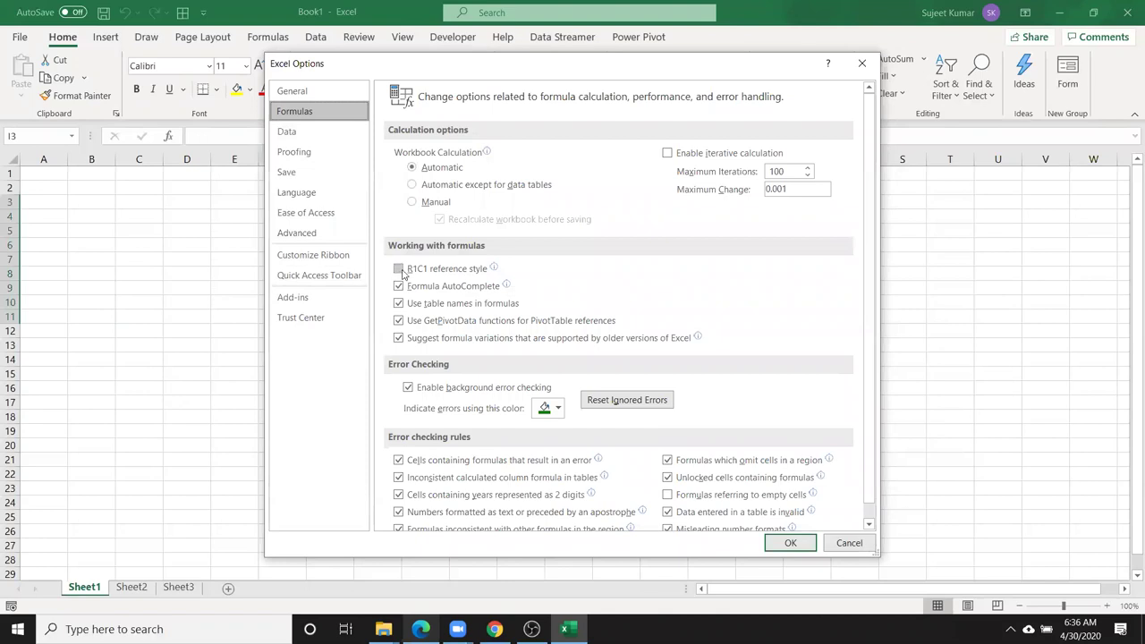
mouse_move(399, 276)
Enter '0.131 as text in E9 and inspect its number-stored-as-text error flag
left_click(790, 543)
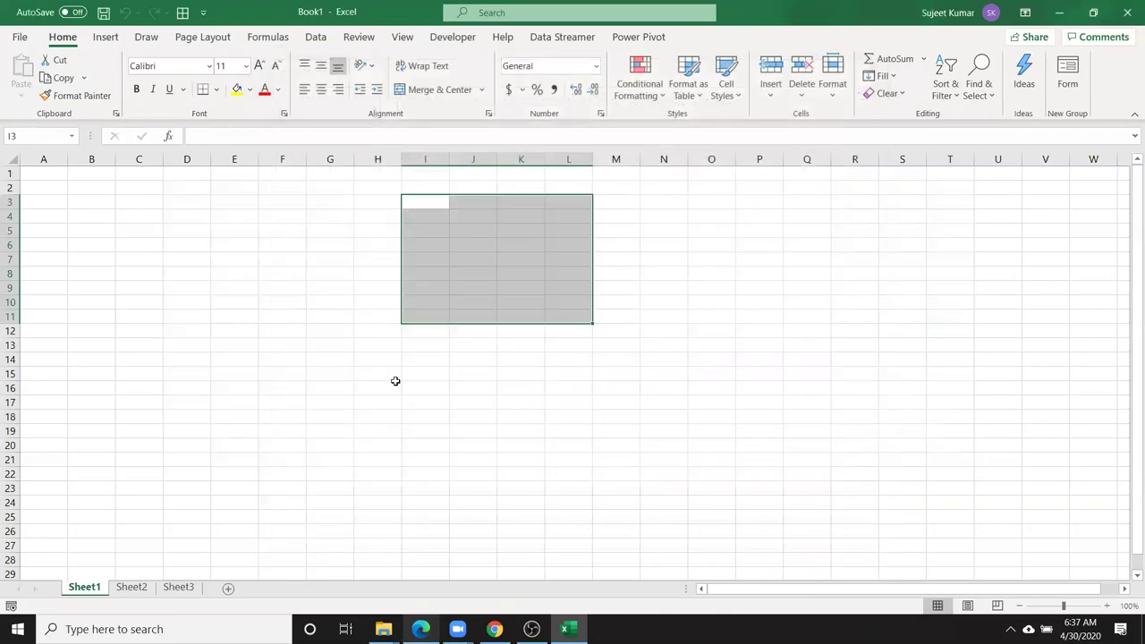
type("'0.131")
key("Return")
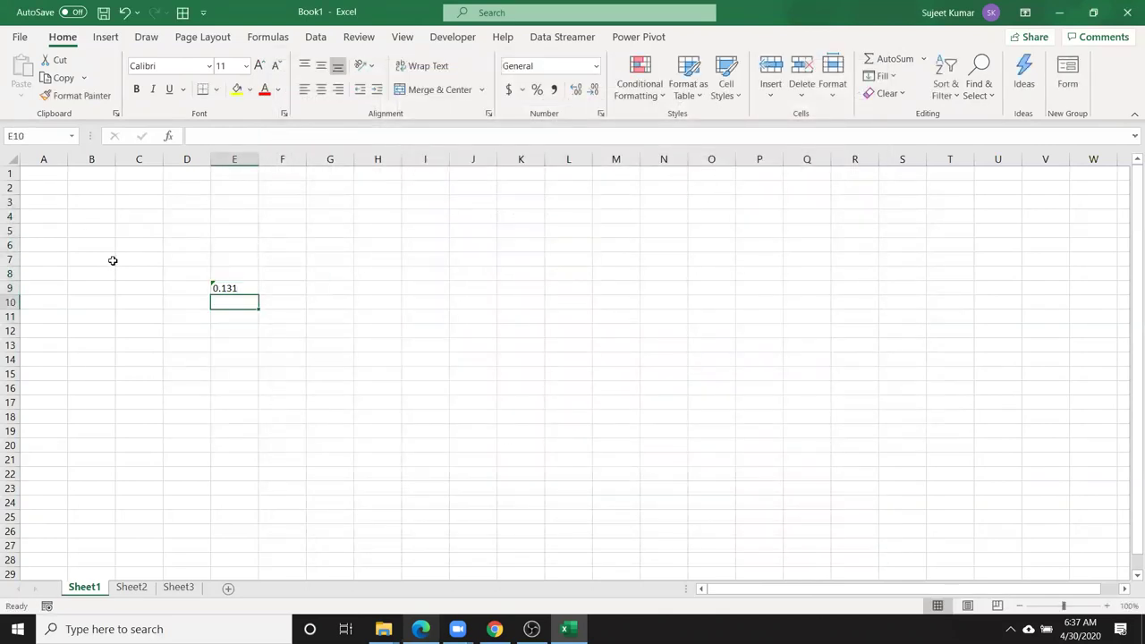
left_click(213, 286)
left_click(194, 287)
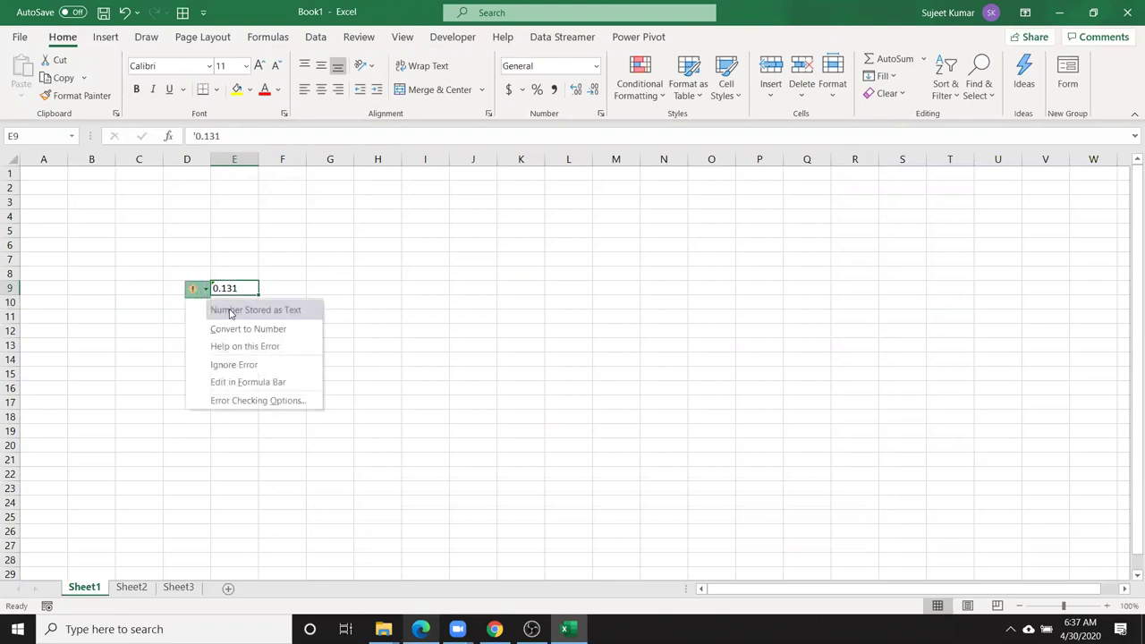
left_click(248, 257)
Review the Formulas options in Excel Options again and close them
left_click(22, 37)
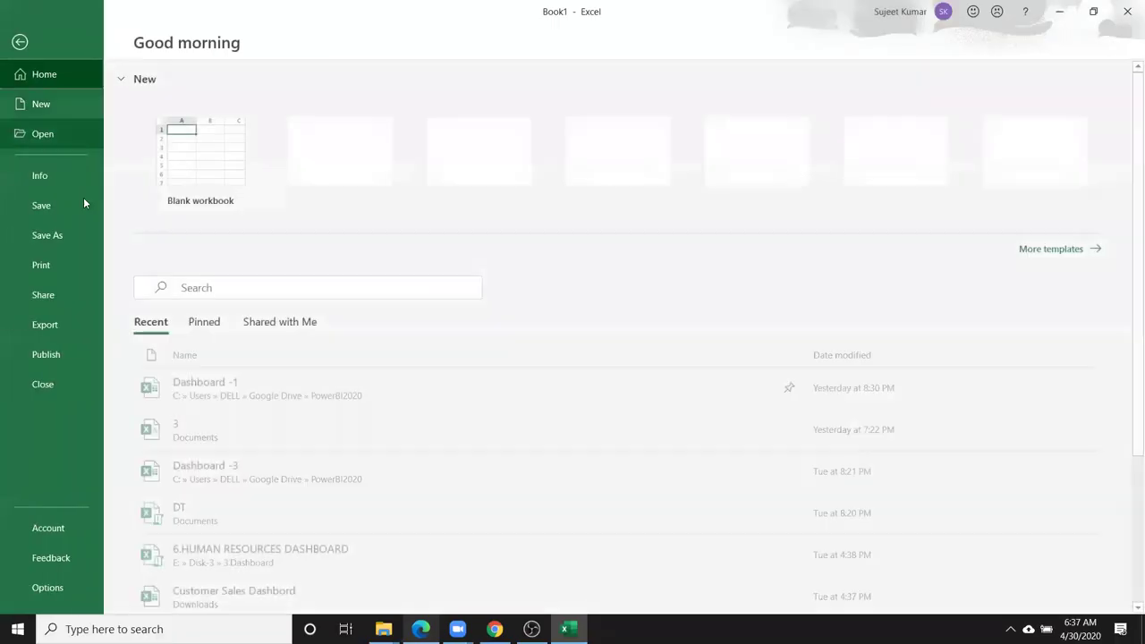
left_click(89, 587)
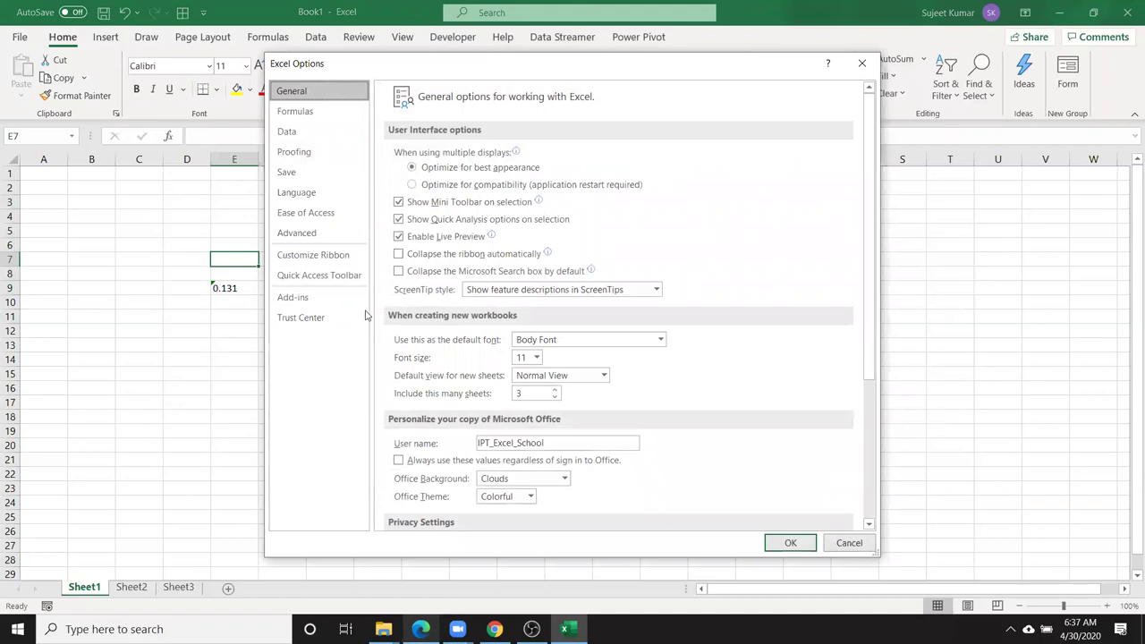
left_click(299, 111)
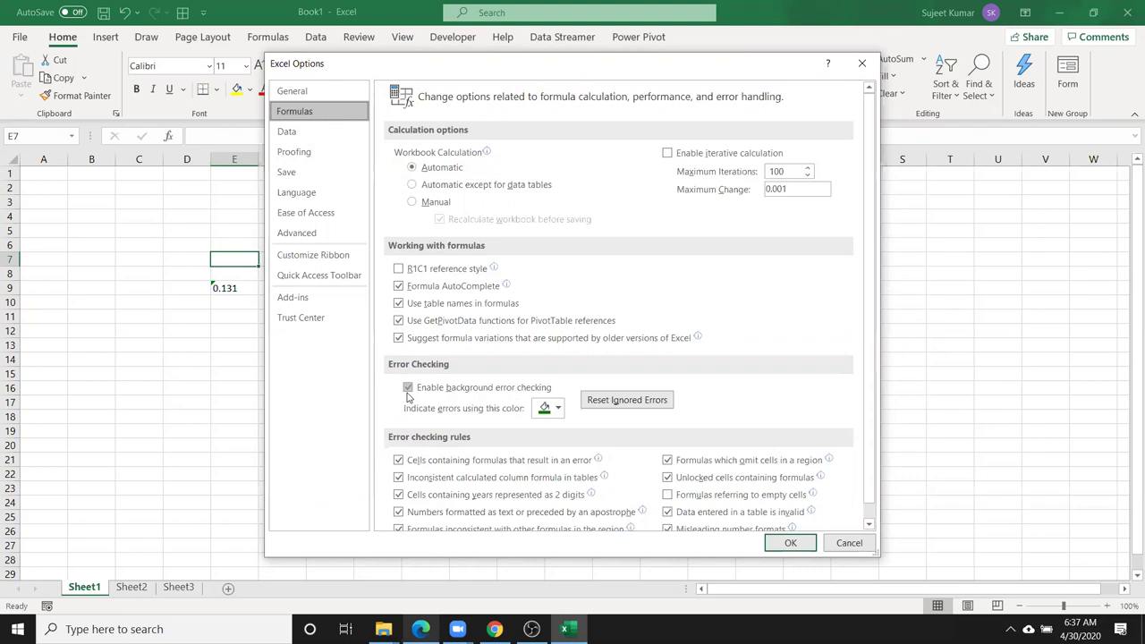
left_click(408, 391)
key("Return")
Choose Ignore Error for E9's number-stored-as-text flag, then select G13
left_click(231, 285)
mouse_move(213, 285)
left_mouse_down()
mouse_move(201, 287)
mouse_move(236, 288)
left_mouse_up()
left_click(193, 288)
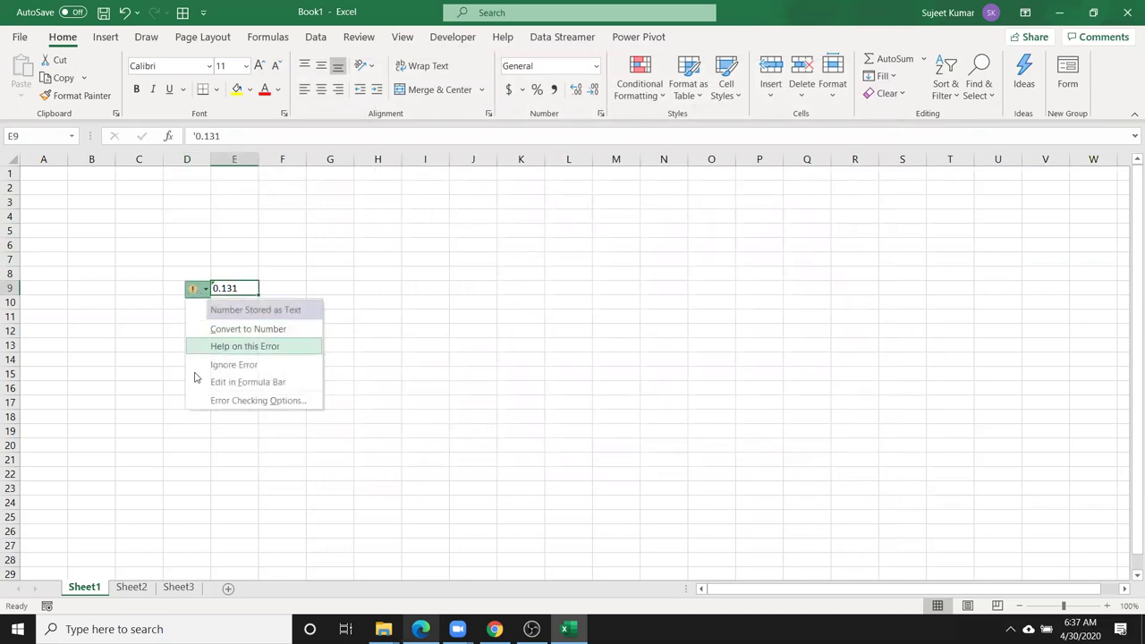
left_click(218, 364)
left_click(327, 344)
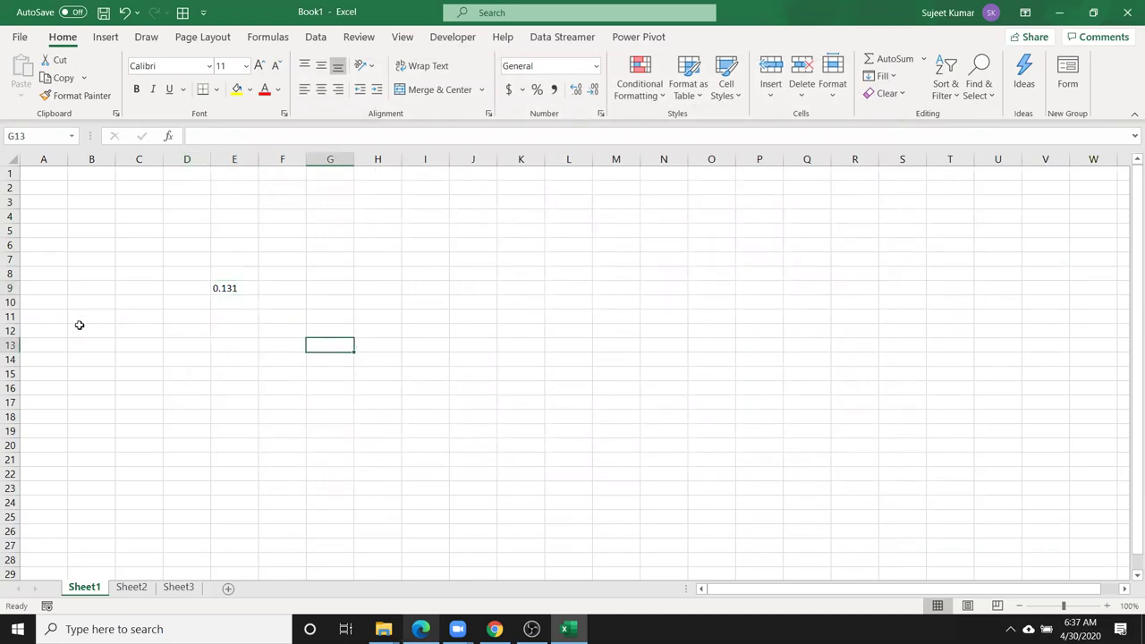
left_click(20, 36)
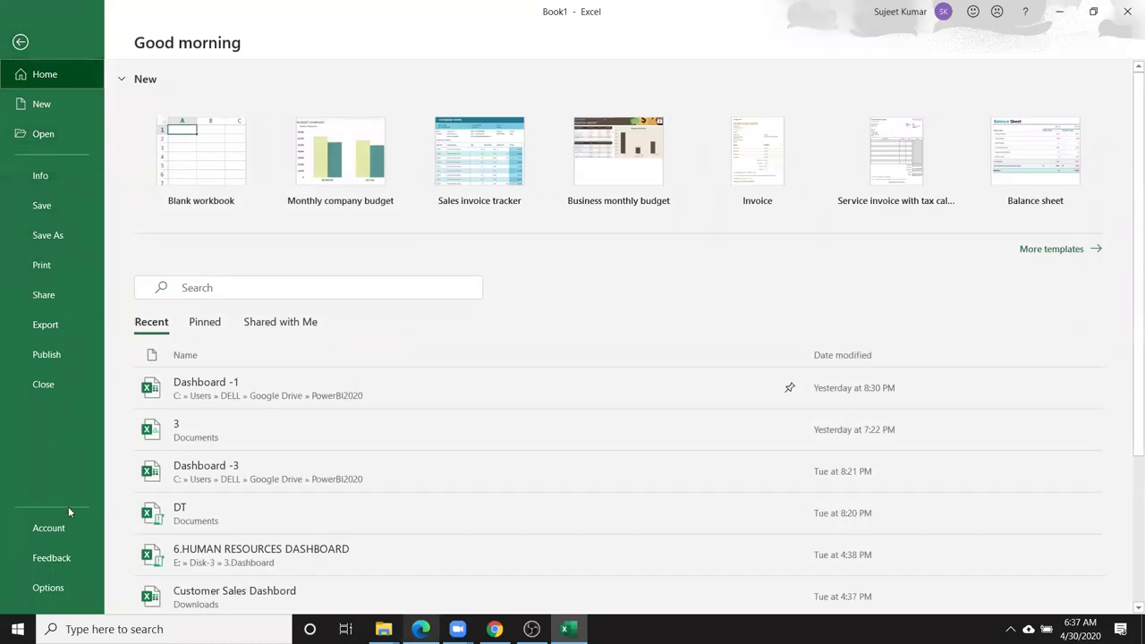
Open the AutoCorrect Options dialog from the Proofing page of Excel Options
left_click(49, 588)
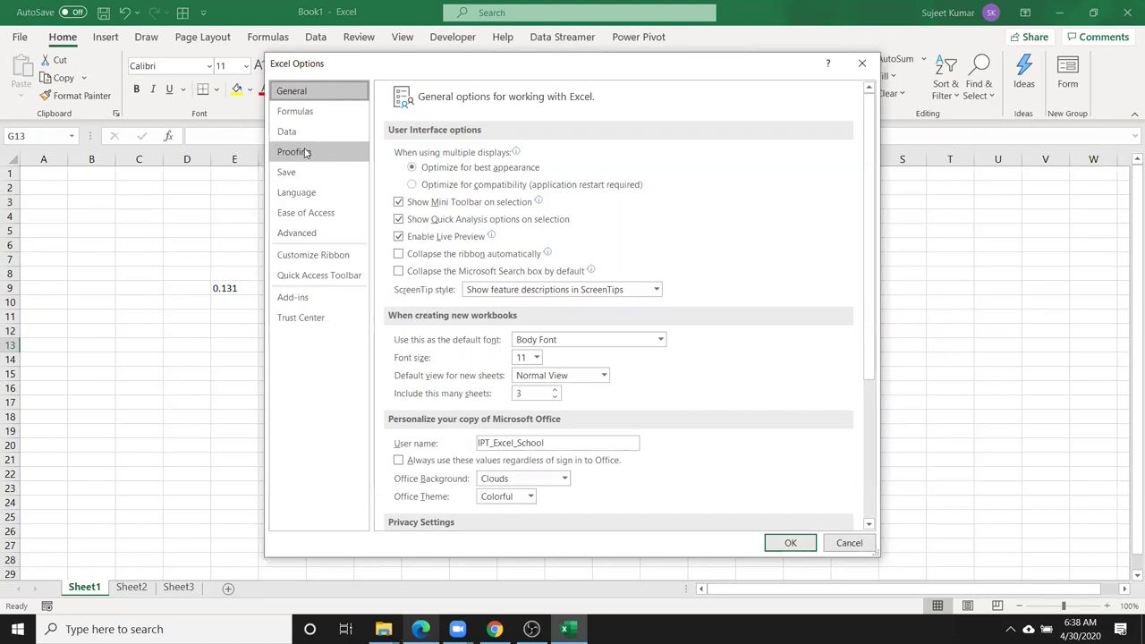
left_click(299, 136)
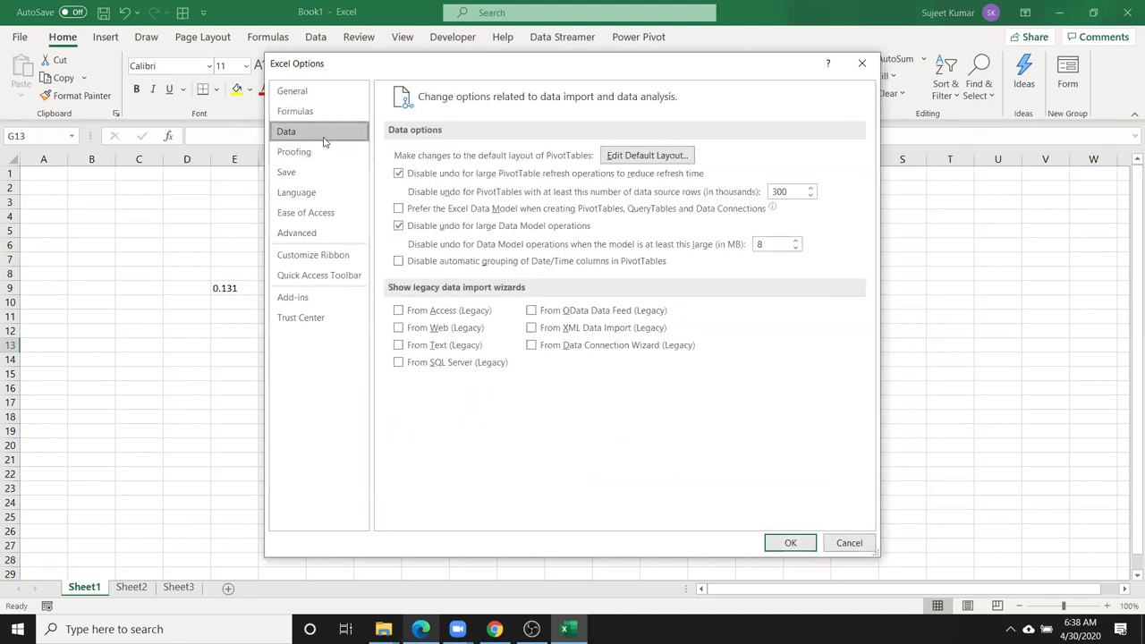
left_click(314, 159)
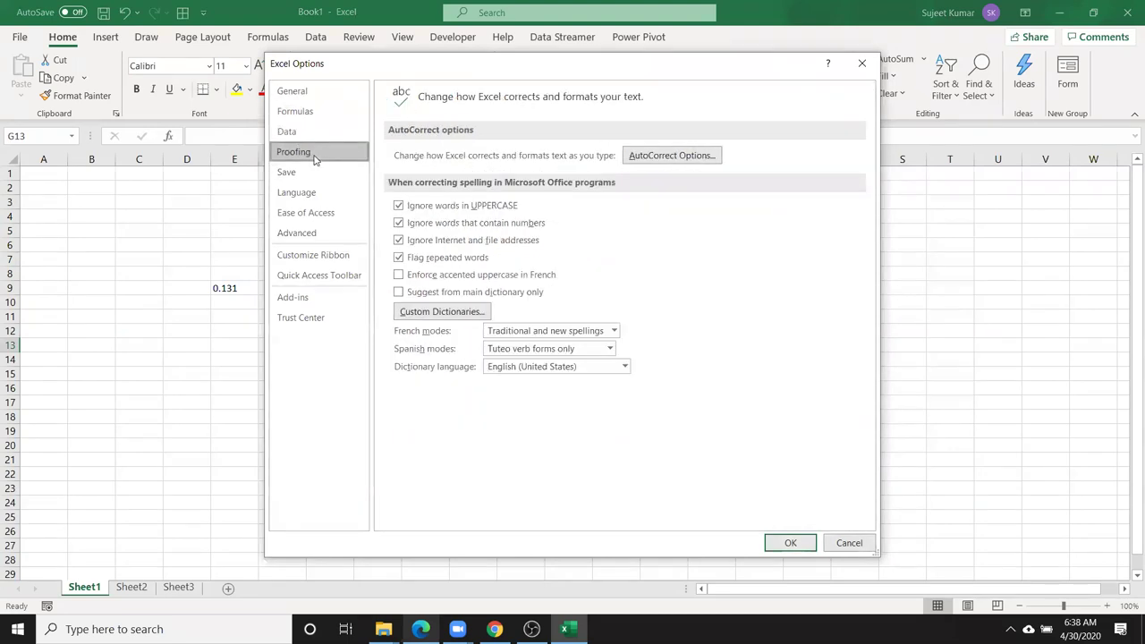
left_click(647, 161)
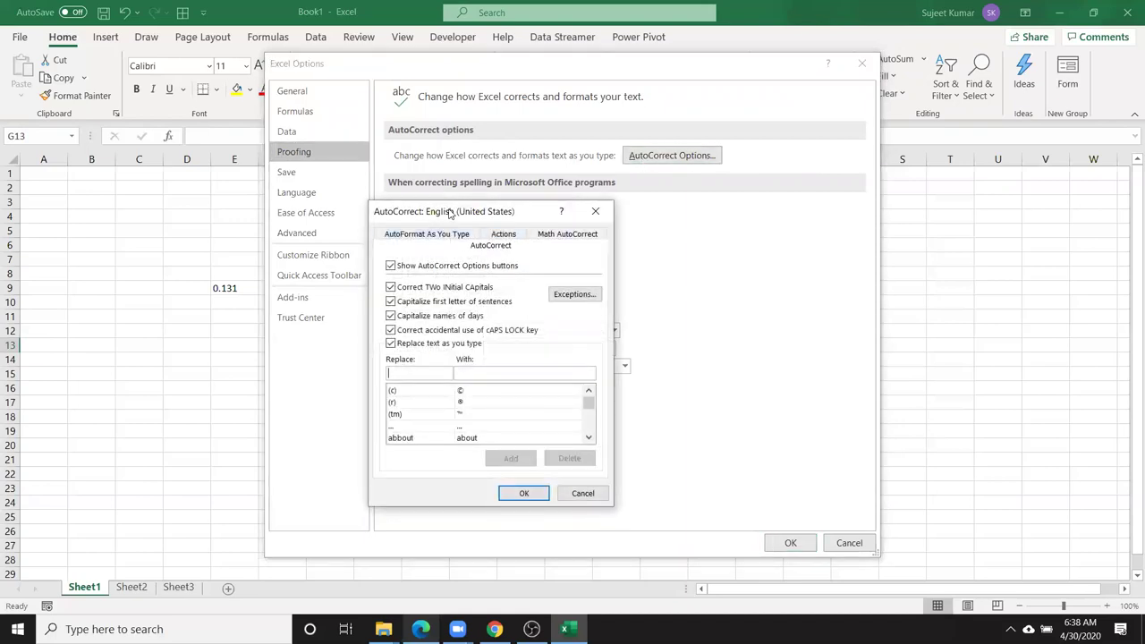
left_click_drag(450, 212, 522, 210)
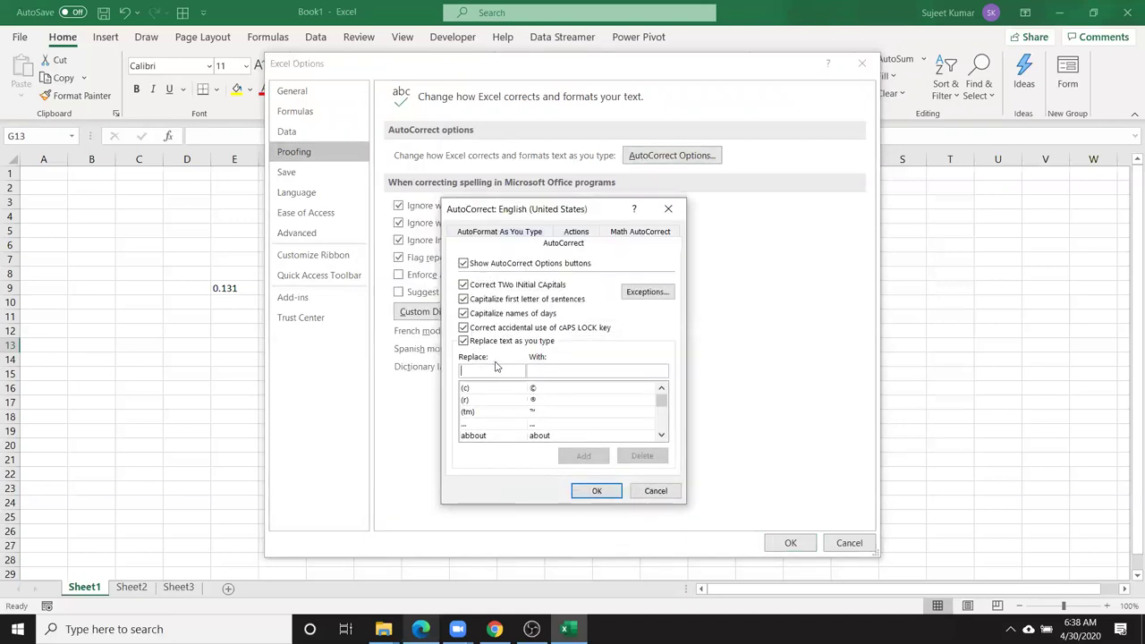
Find the ds entry for 'Daily Sales Report', cancel both dialogs, and start typing in G13
type("ds")
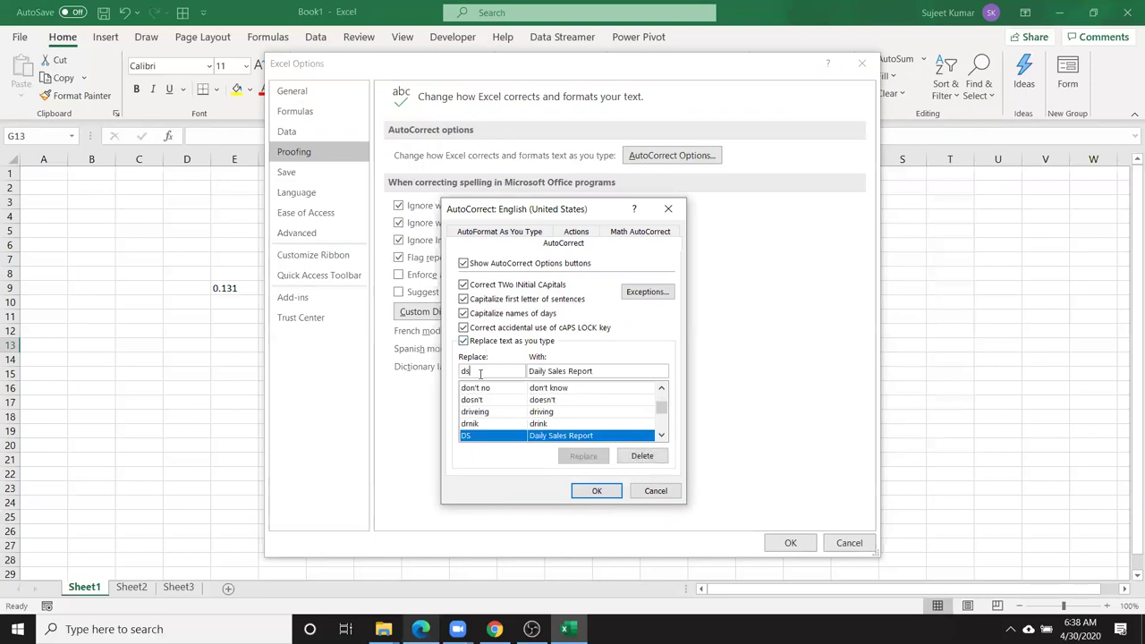
left_click_drag(486, 370, 399, 361)
key("BackSpace")
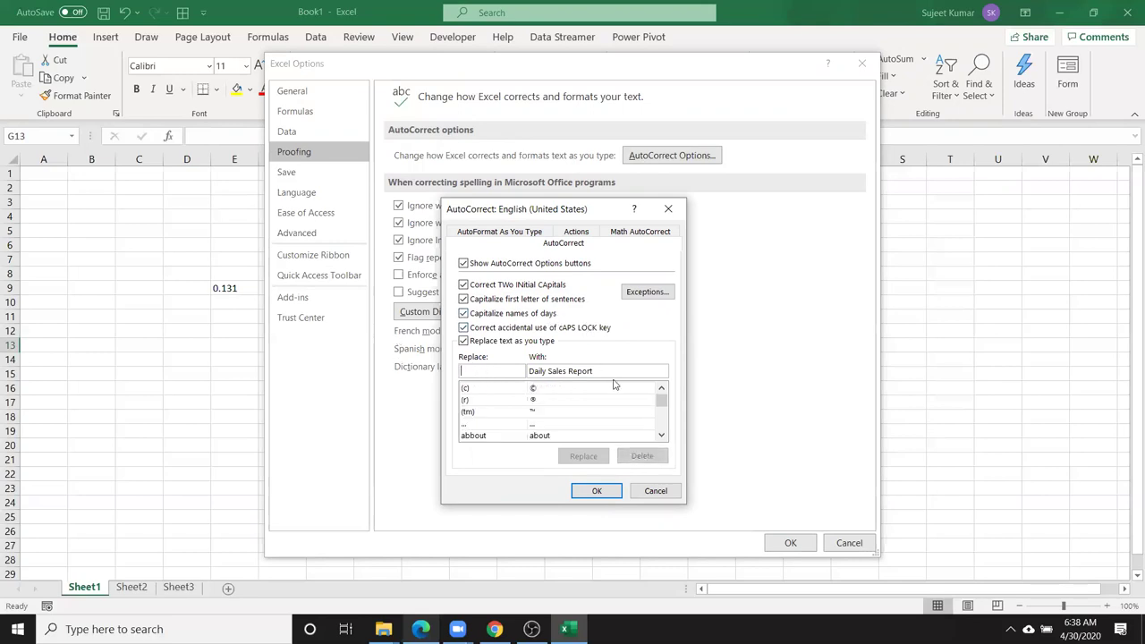
left_click_drag(567, 370, 497, 372)
left_click(664, 493)
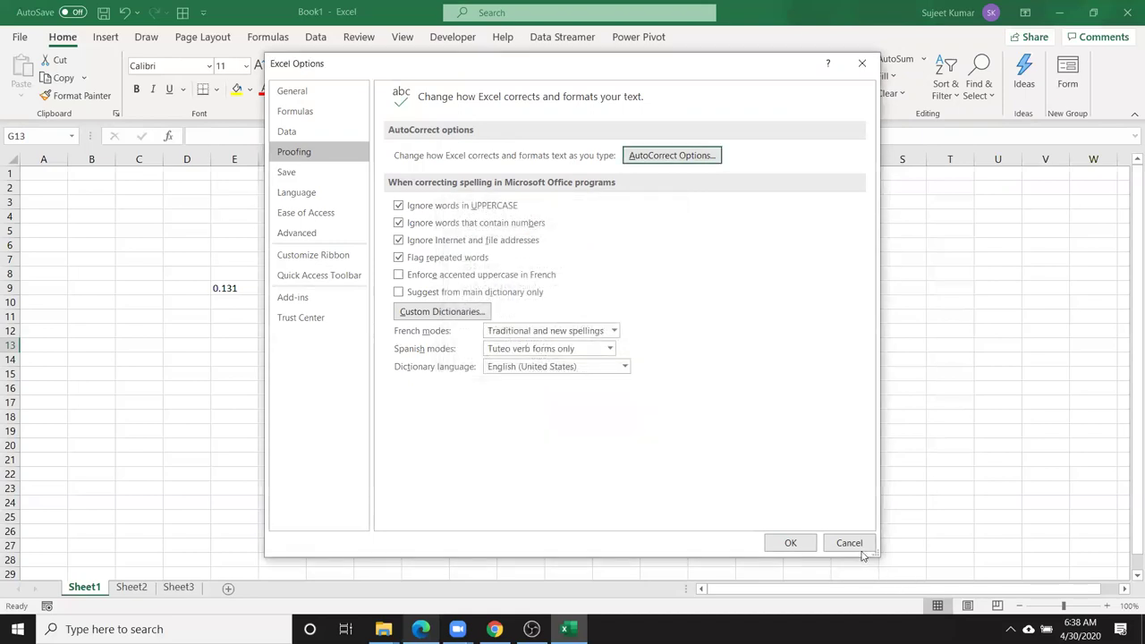
left_click(857, 543)
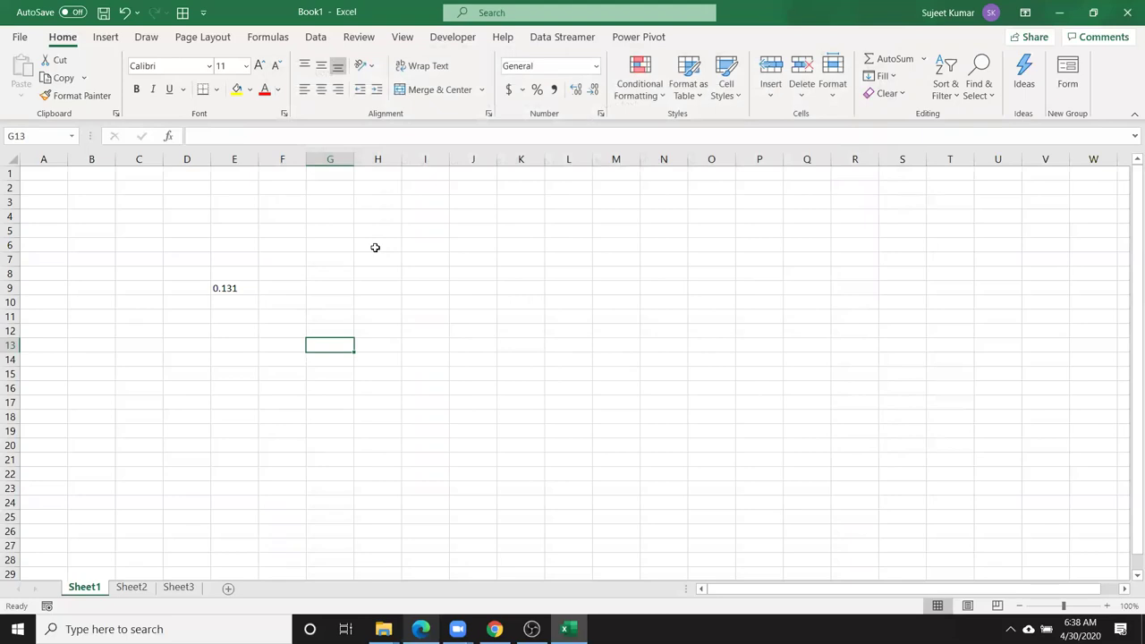
type("Daily Sales Report")
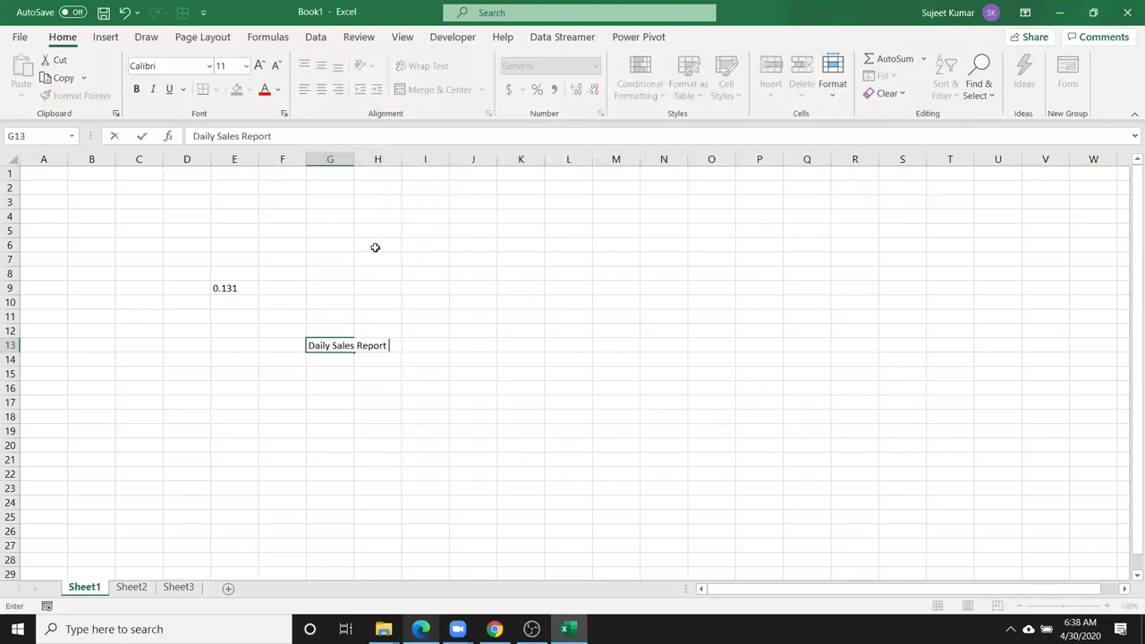
Confirm 'Daily Sales Report' in G13, then reopen AutoCorrect Options via the Save and Proofing pages
left_click(350, 375)
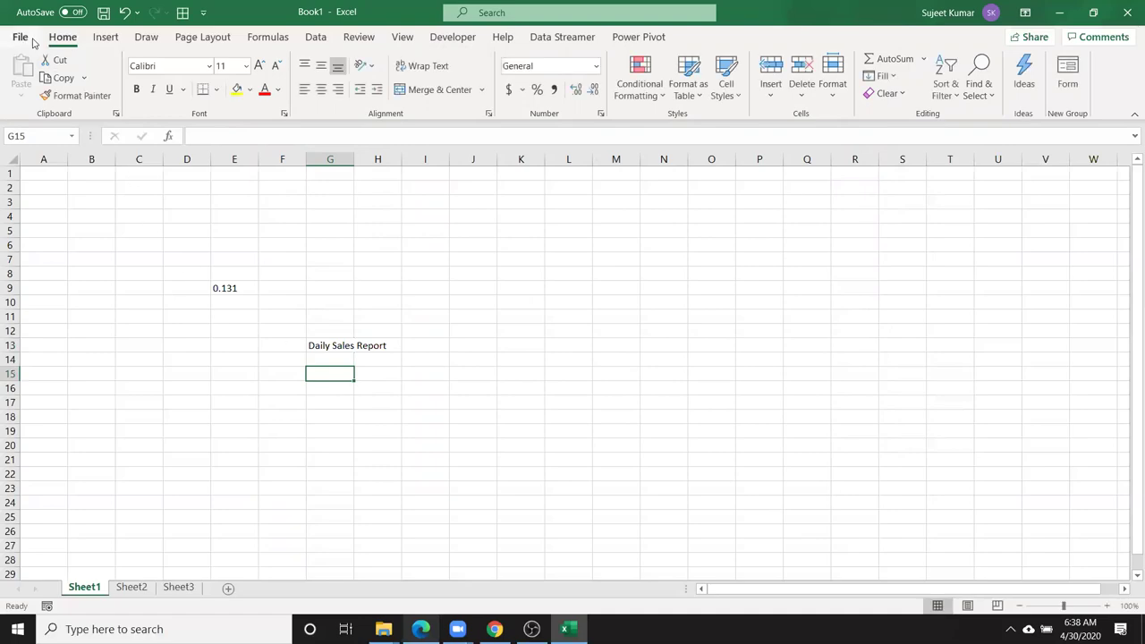
left_click(19, 37)
left_click(49, 588)
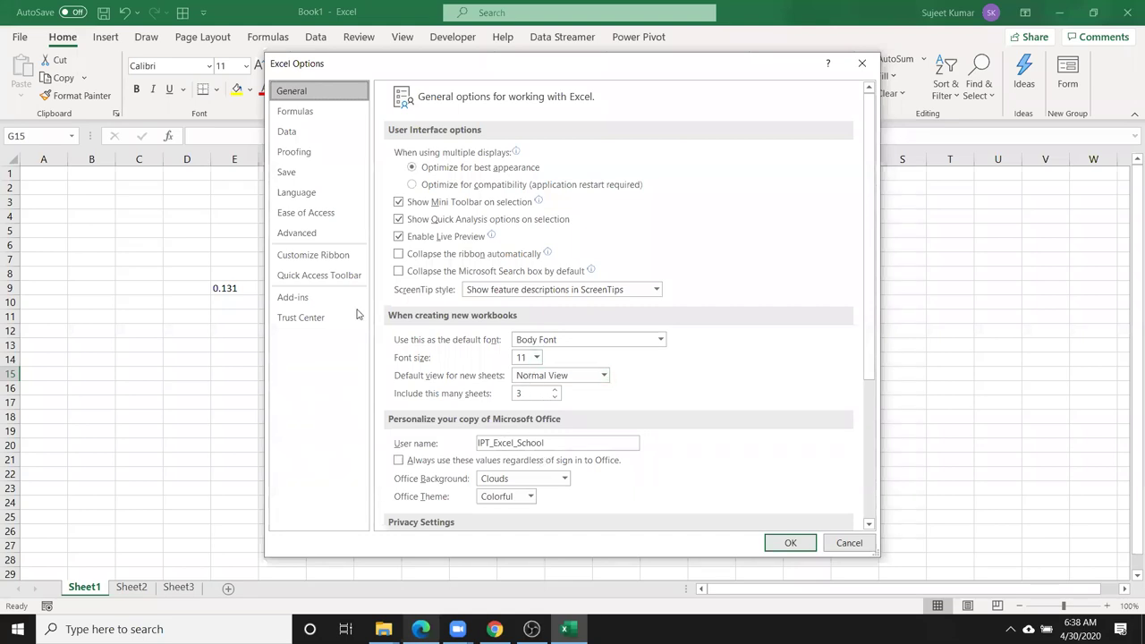
left_click(304, 172)
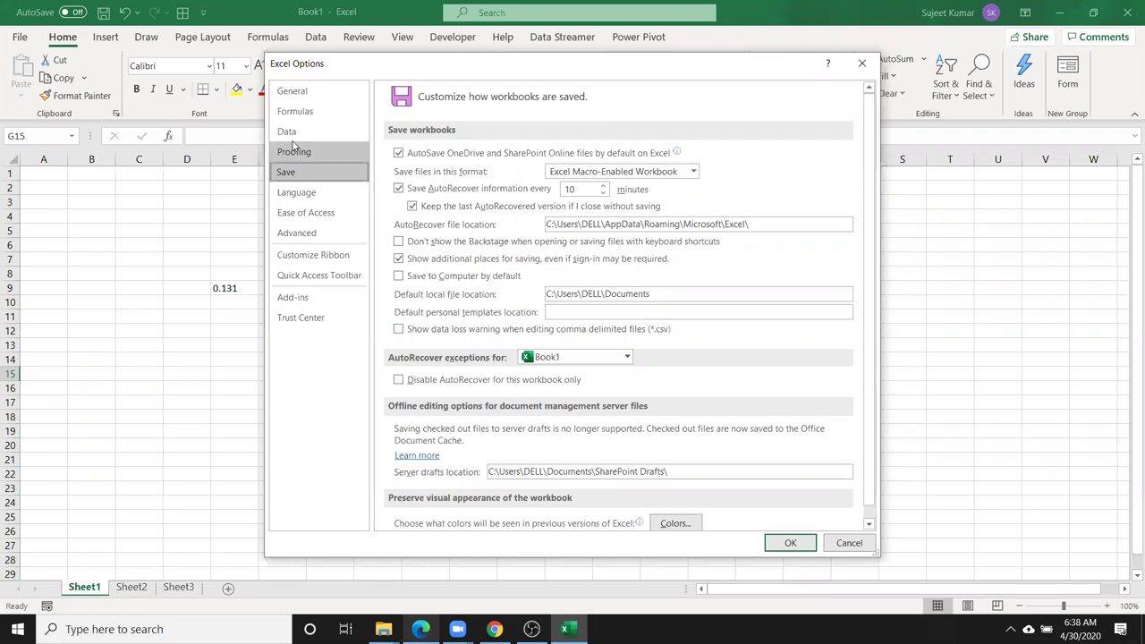
left_click(293, 148)
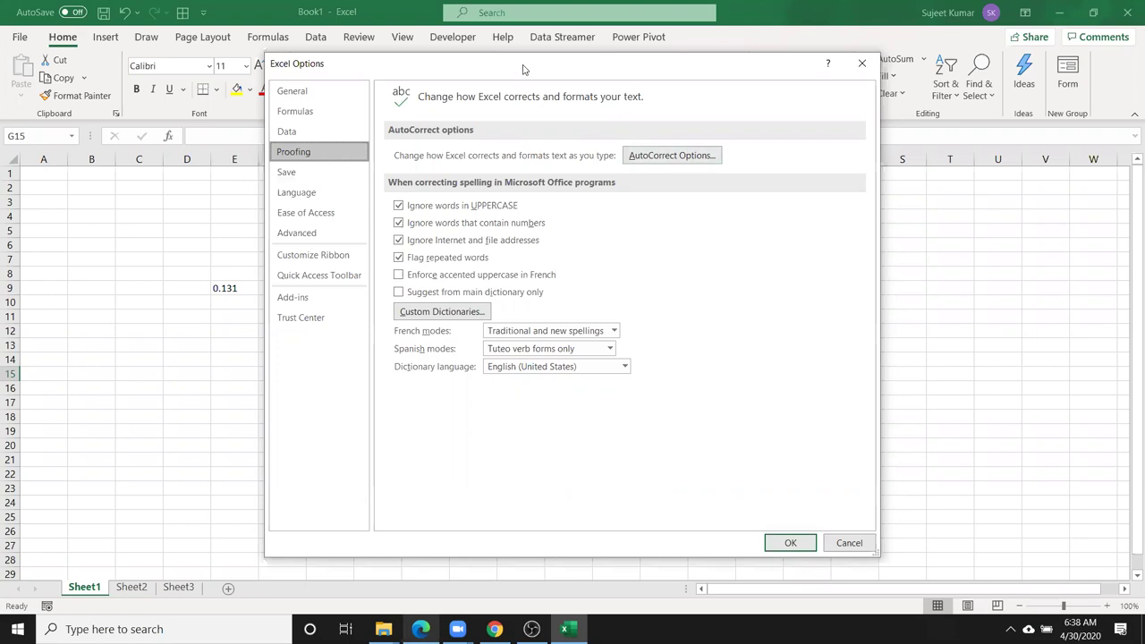
left_click_drag(524, 70, 712, 55)
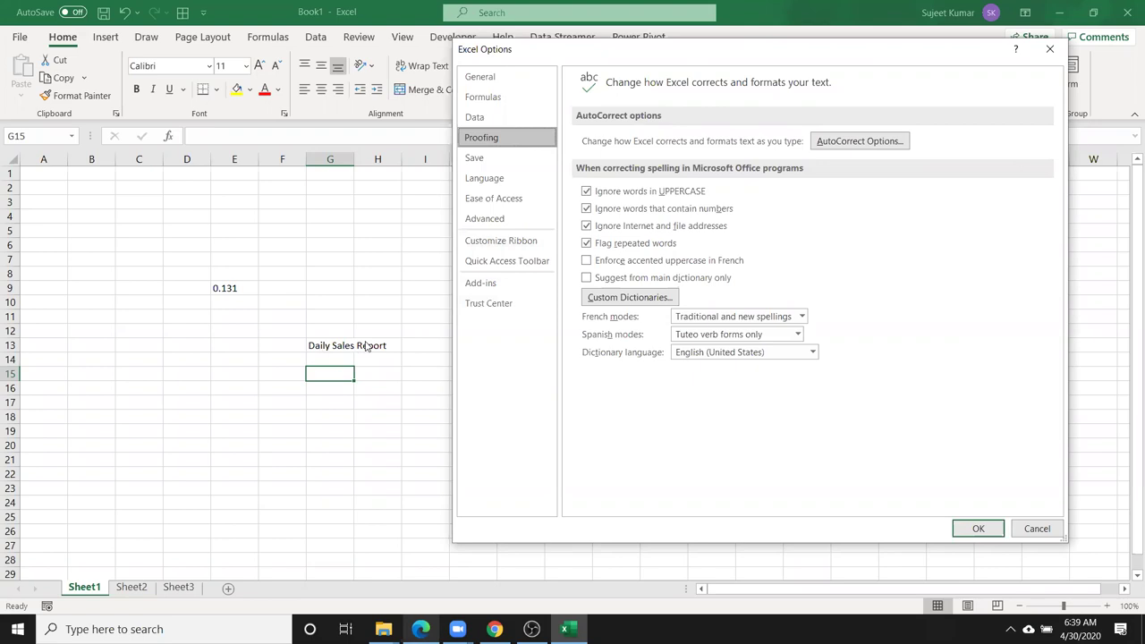
left_click(886, 145)
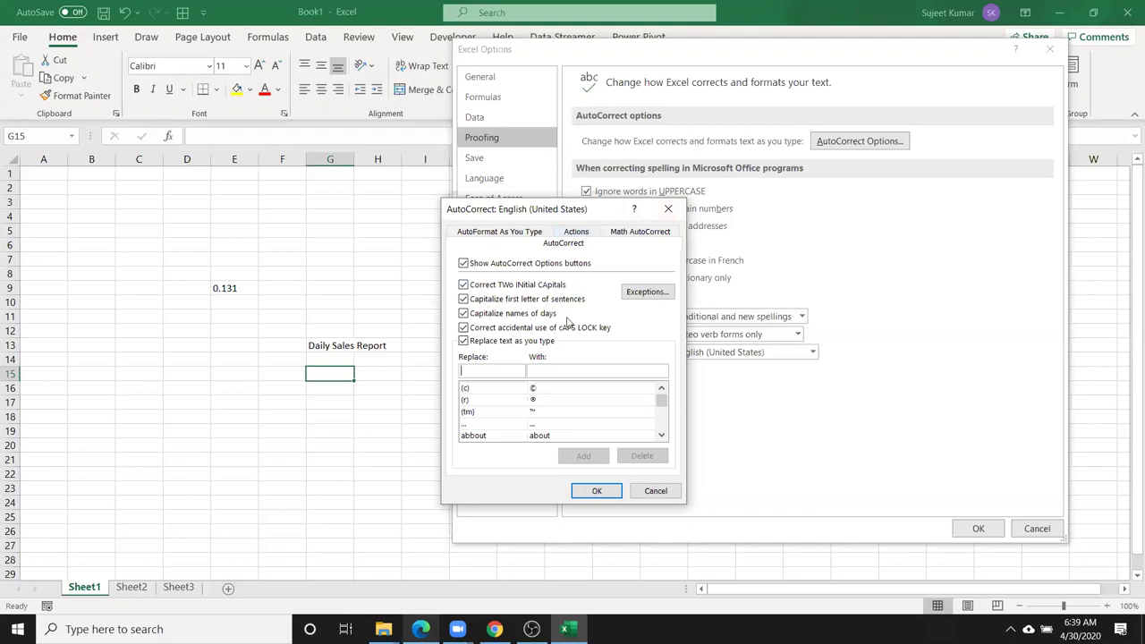
Review the AutoFormat As You Type options, then cancel the AutoCorrect dialog without changes
left_click(507, 234)
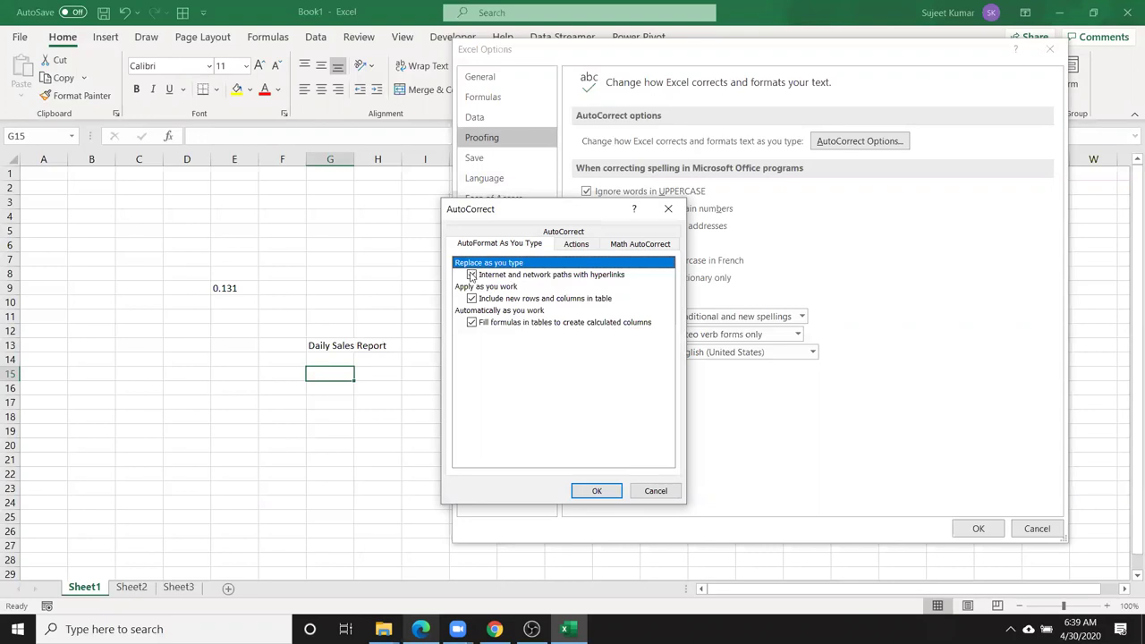
left_click(680, 492)
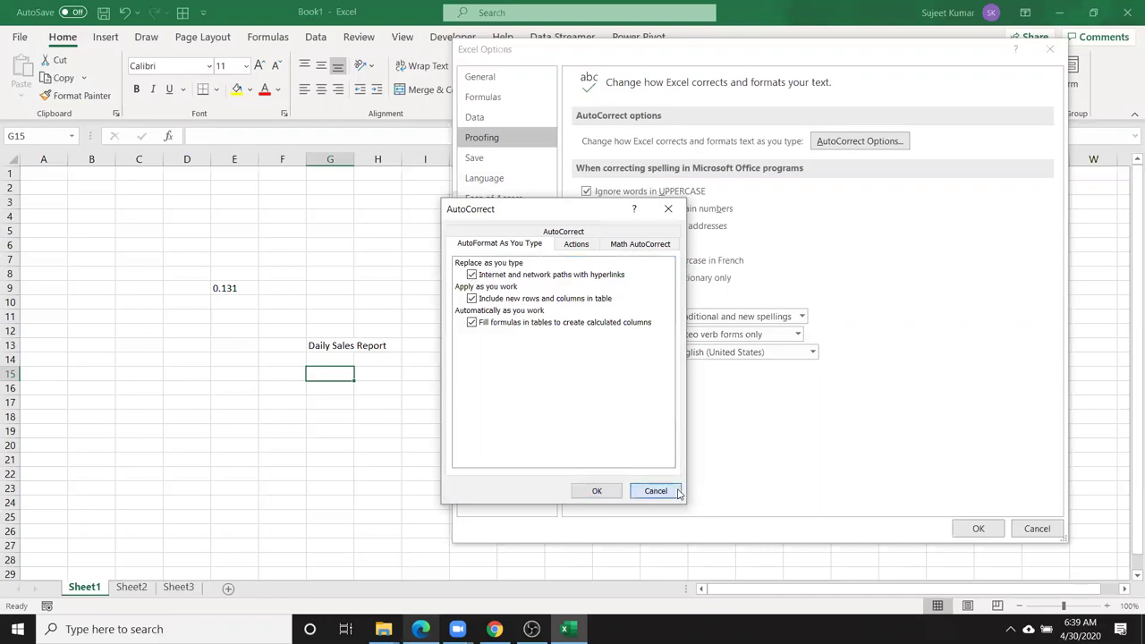
On the Save page, keep Excel Macro-Enabled Workbook as the default format and select the 10-minute AutoRecover interval and path
left_click(515, 168)
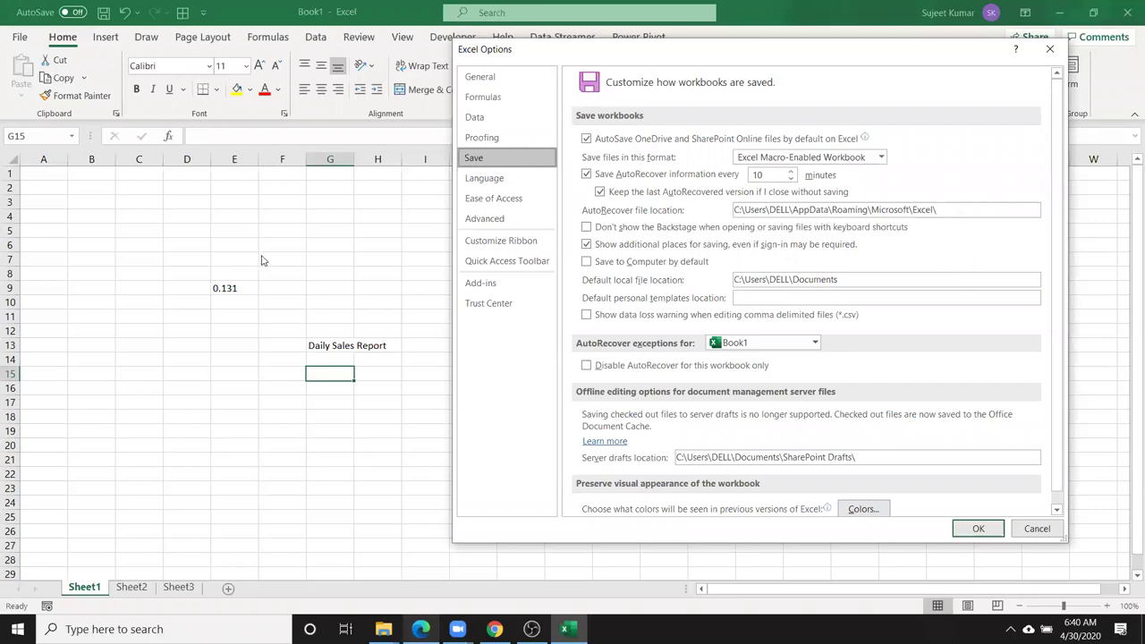
left_click(774, 158)
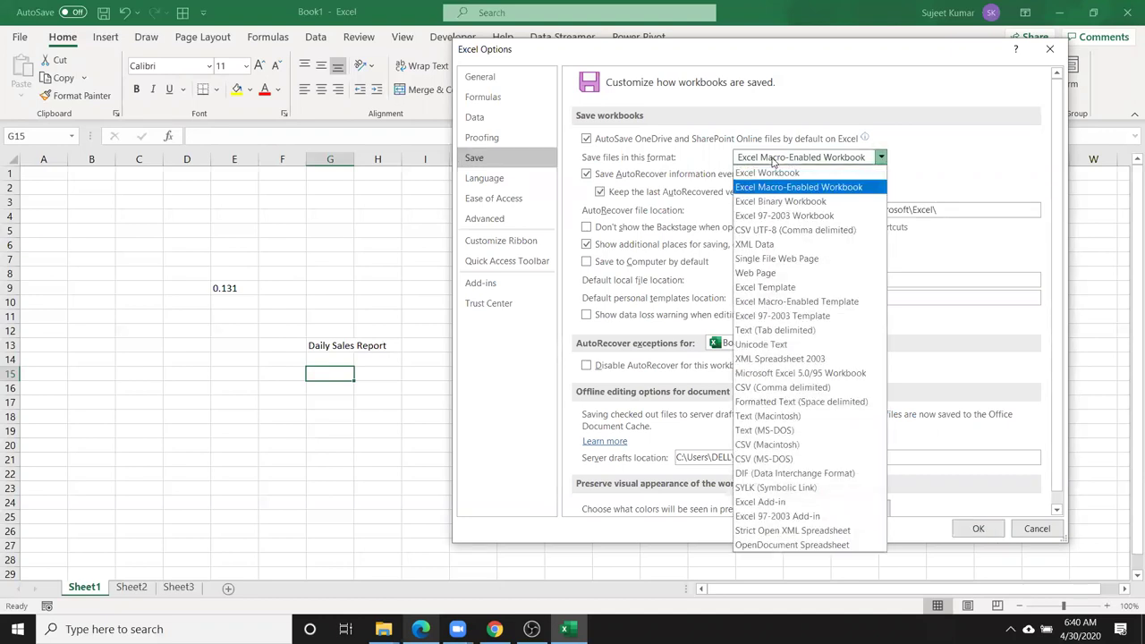
left_click(777, 186)
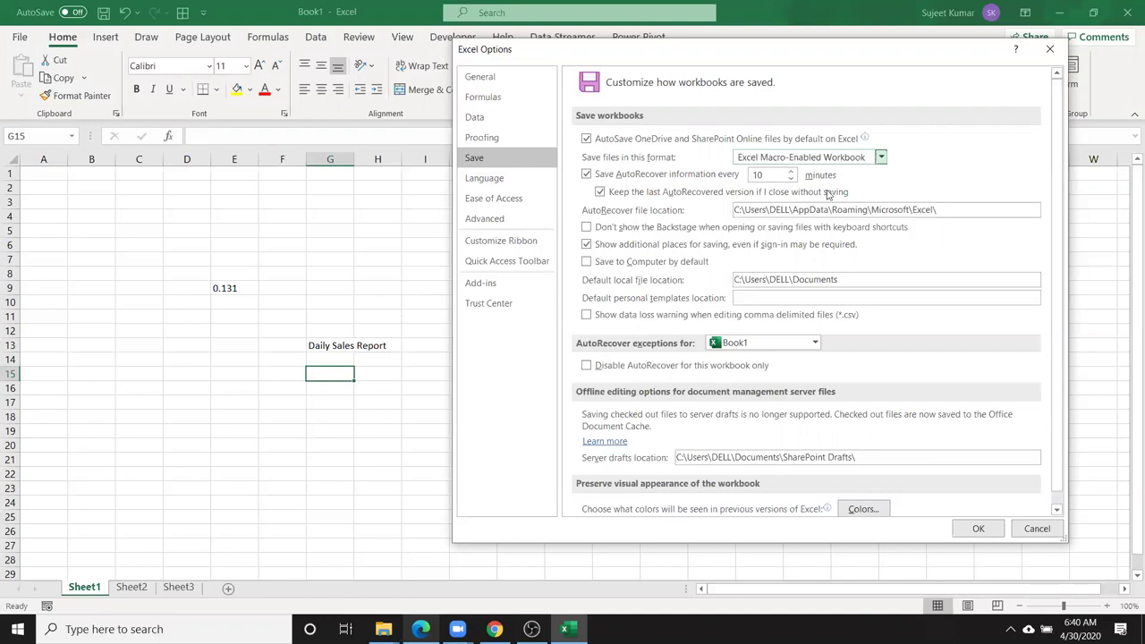
double_click(770, 171)
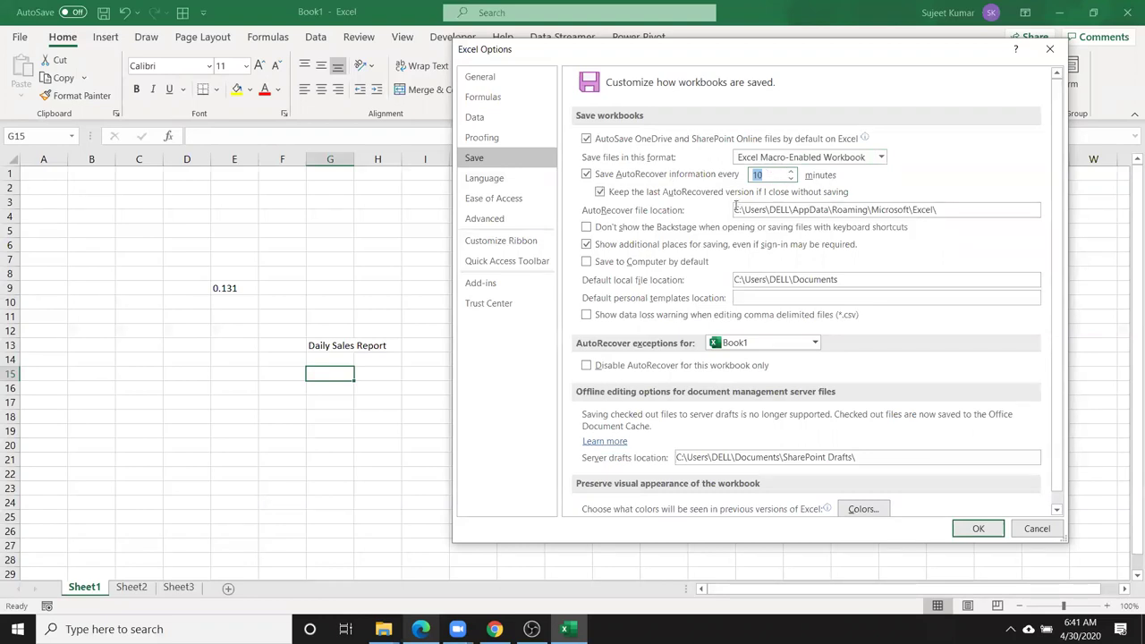
left_click_drag(735, 208, 973, 218)
key("ctrl+c")
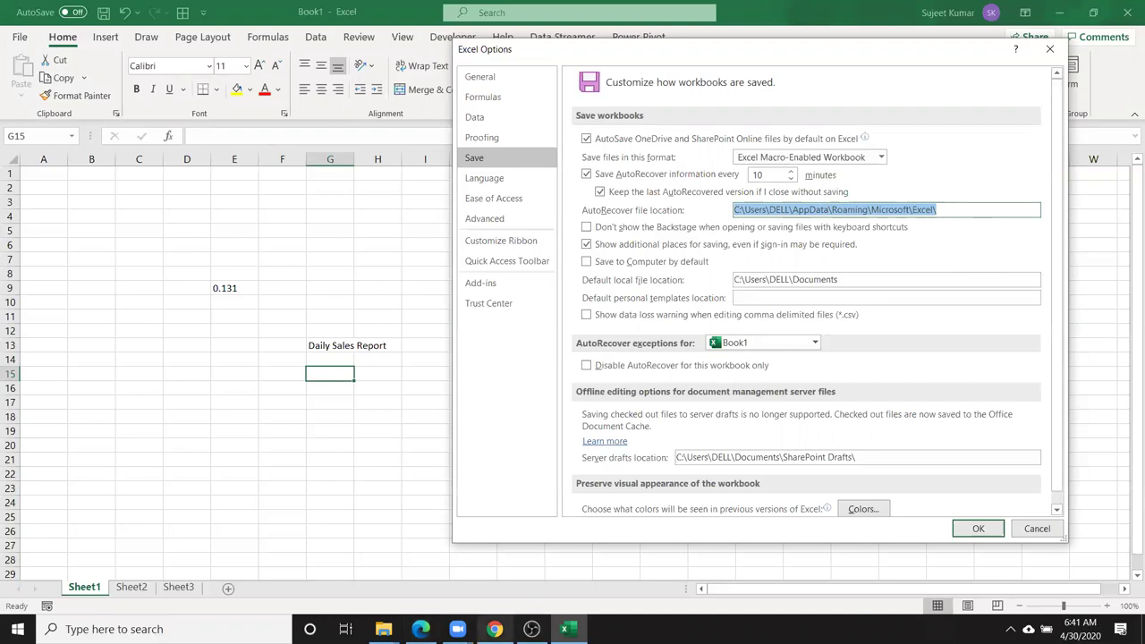
Paste the AutoRecover path into File Explorer, view the folder holding XLSTART and Excel15.xlb, then close Explorer
left_click(382, 628)
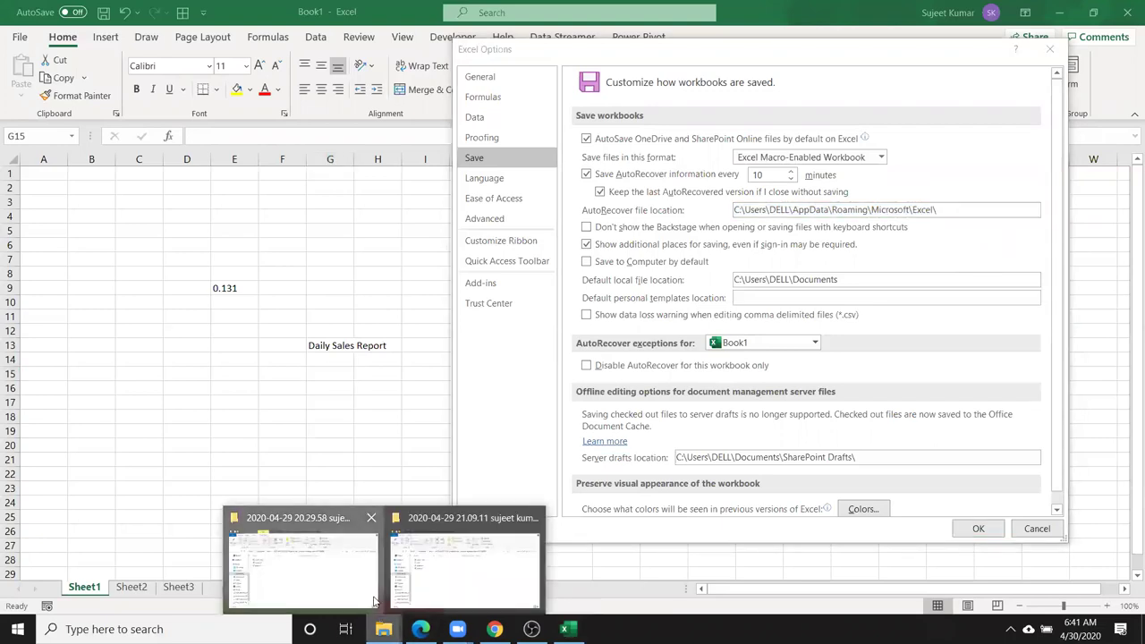
left_click(374, 601)
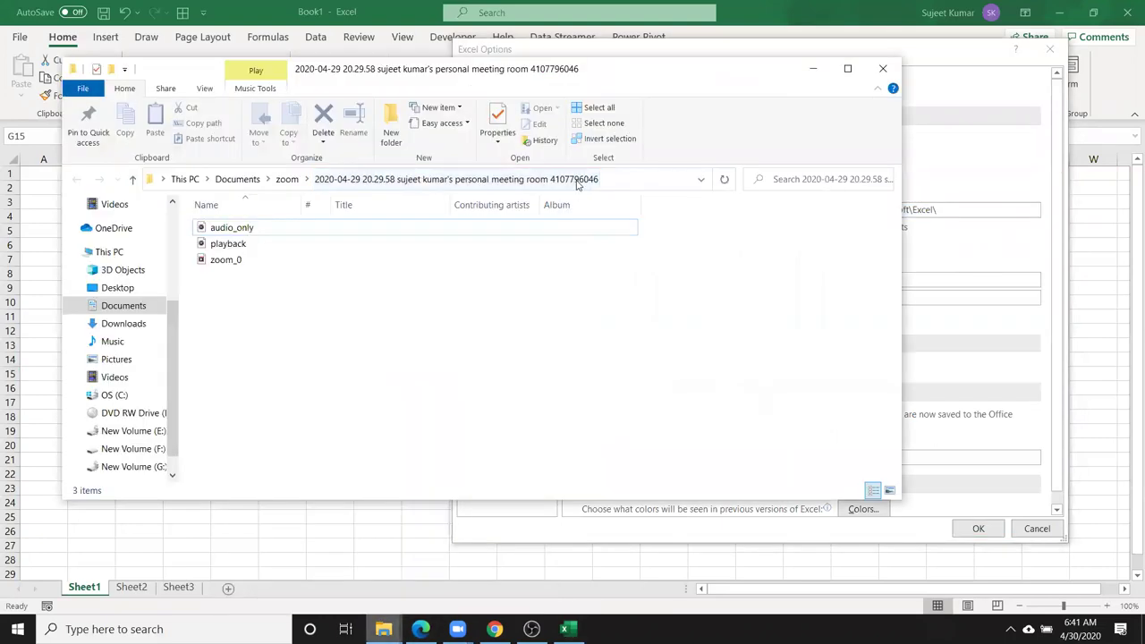
left_click(625, 179)
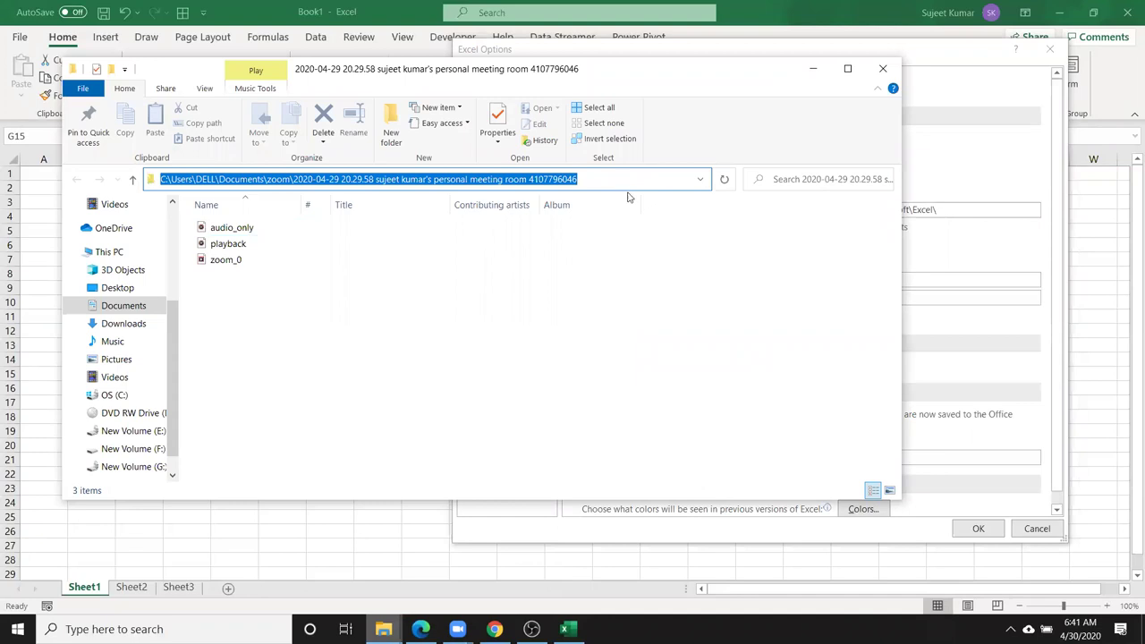
key("ctrl+v")
key("Return")
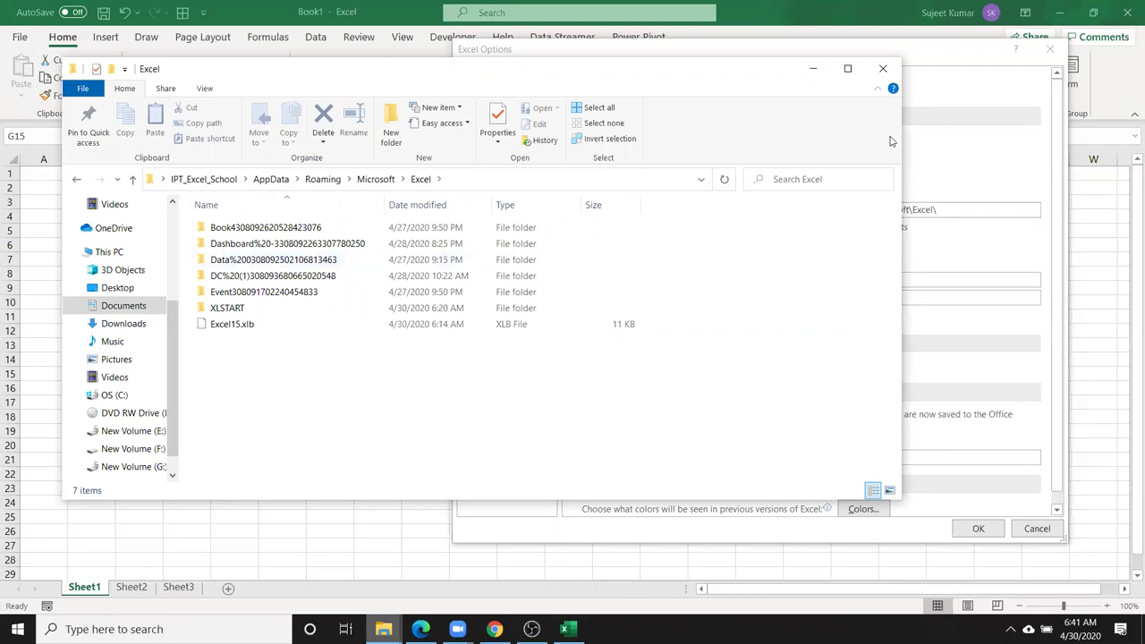
left_click(883, 71)
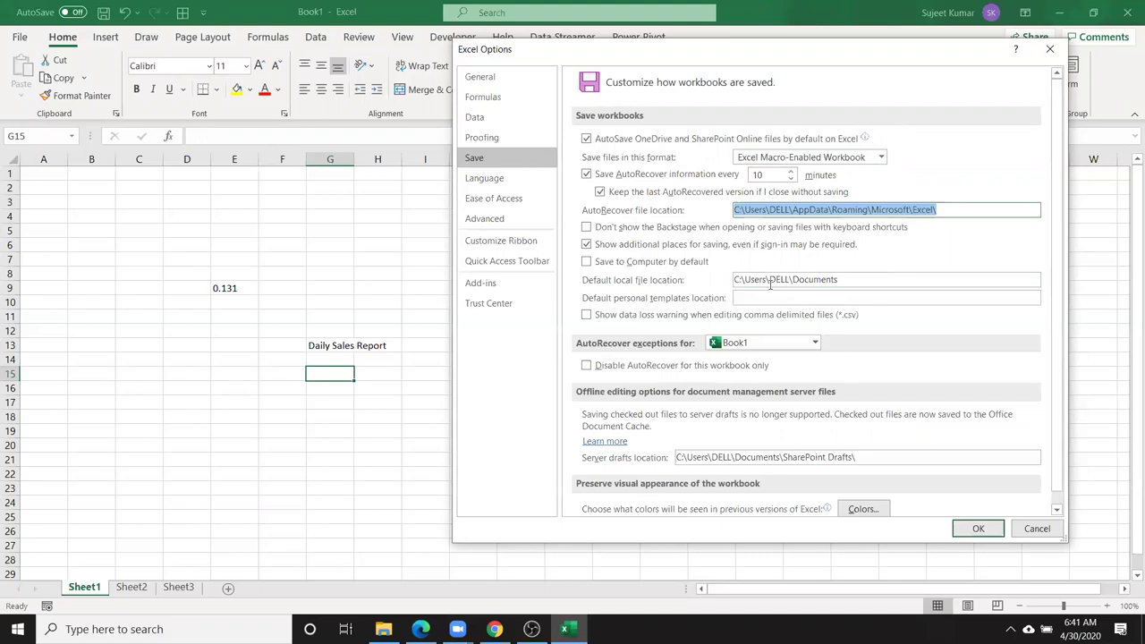
left_click_drag(733, 280, 842, 288)
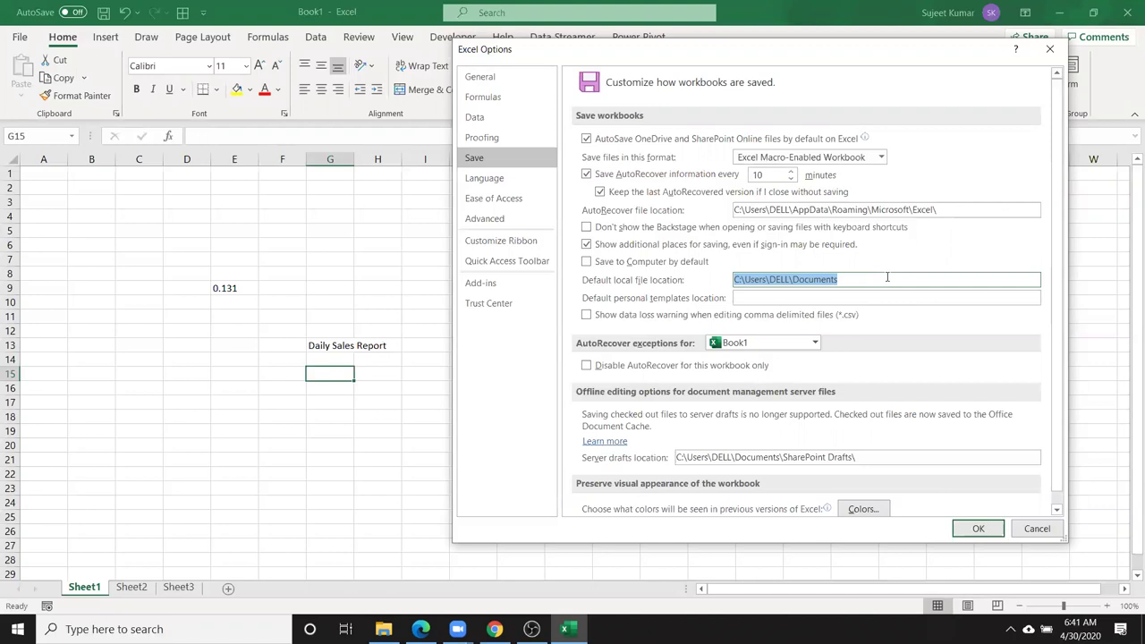
left_click(887, 278)
left_click_drag(887, 278, 713, 296)
left_click(765, 345)
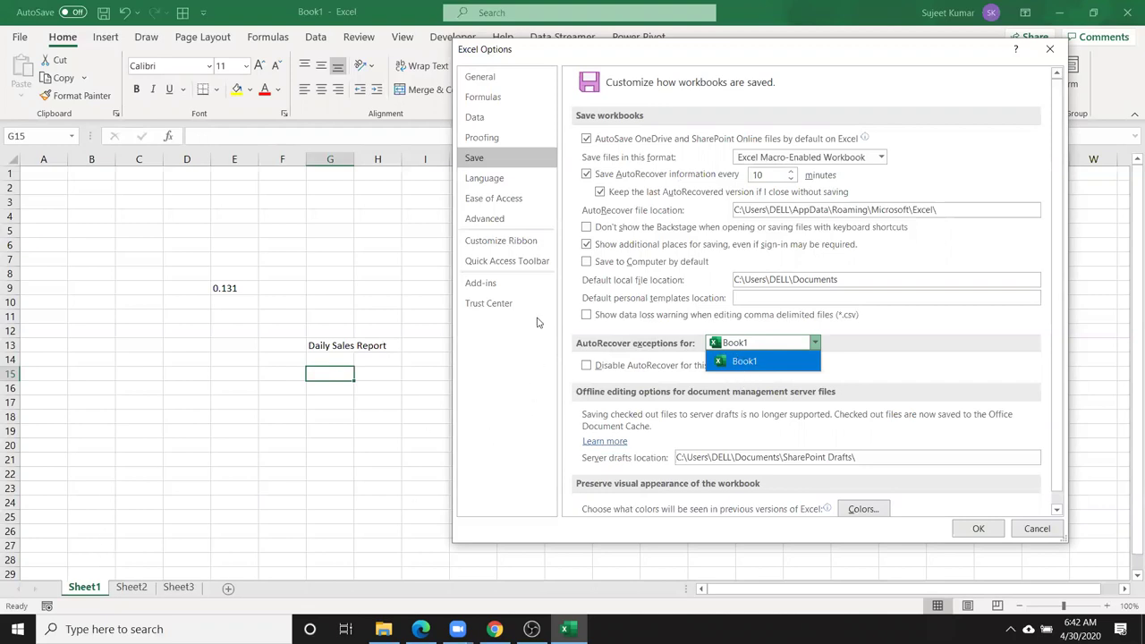
Step through the Language and Ease of Access pages to Advanced, confirming Enter moves the selection Down
left_click(649, 386)
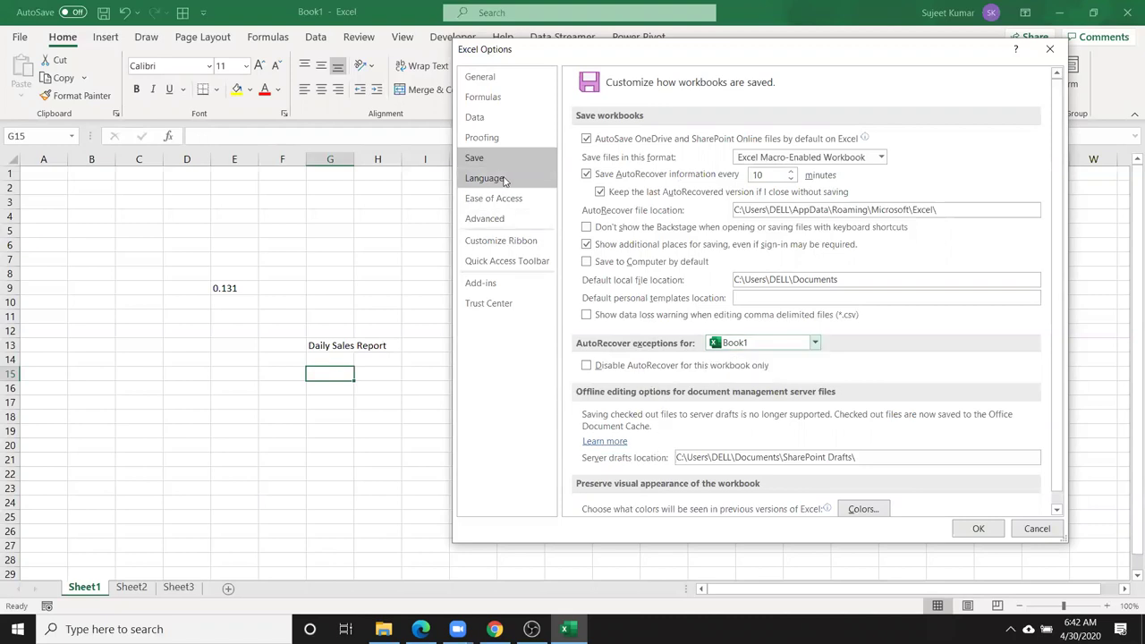
left_click(505, 183)
left_click(512, 201)
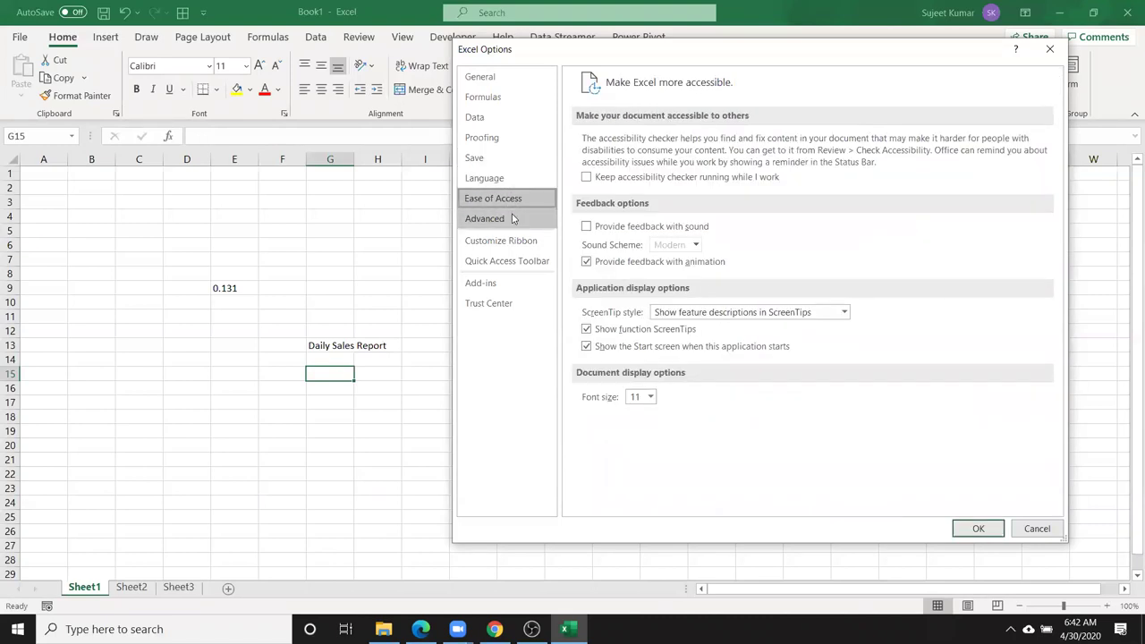
left_click(512, 218)
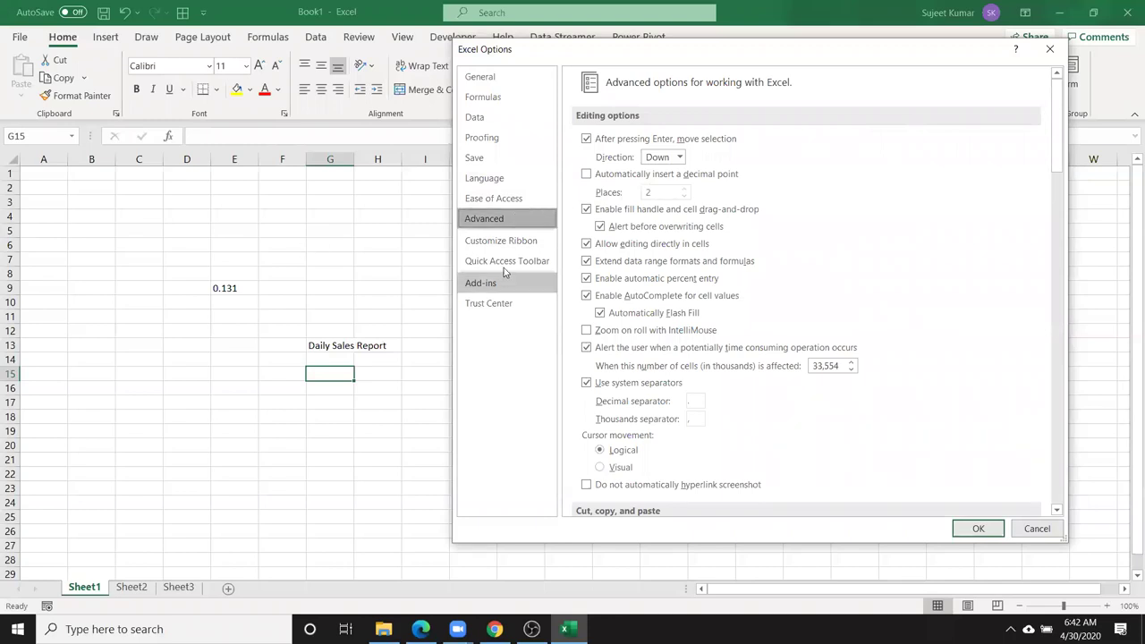
left_click(678, 158)
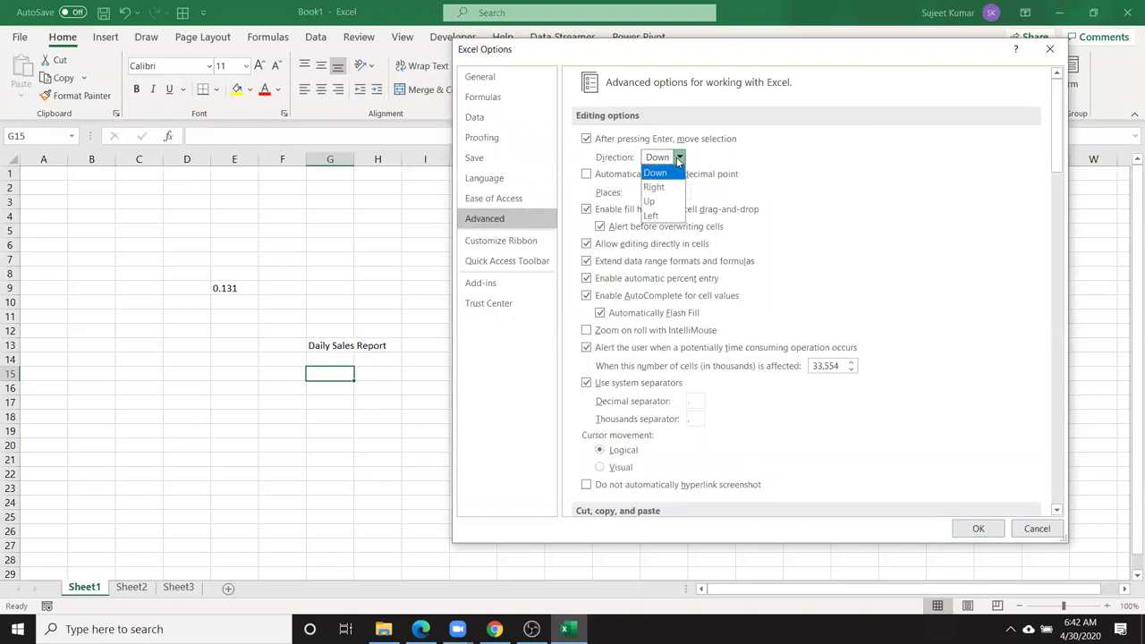
left_click(757, 165)
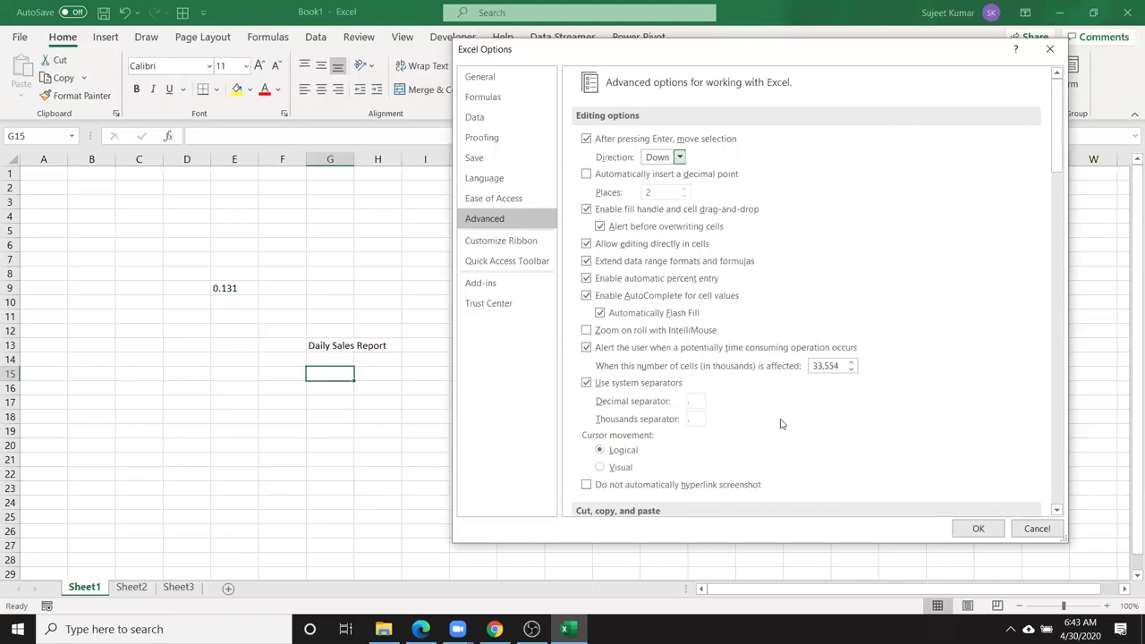
Scroll the Advanced page down to the Lotus compatibility settings, then close Excel Options unchanged
scroll(784, 424, "down", 4)
scroll(778, 416, "down", 3)
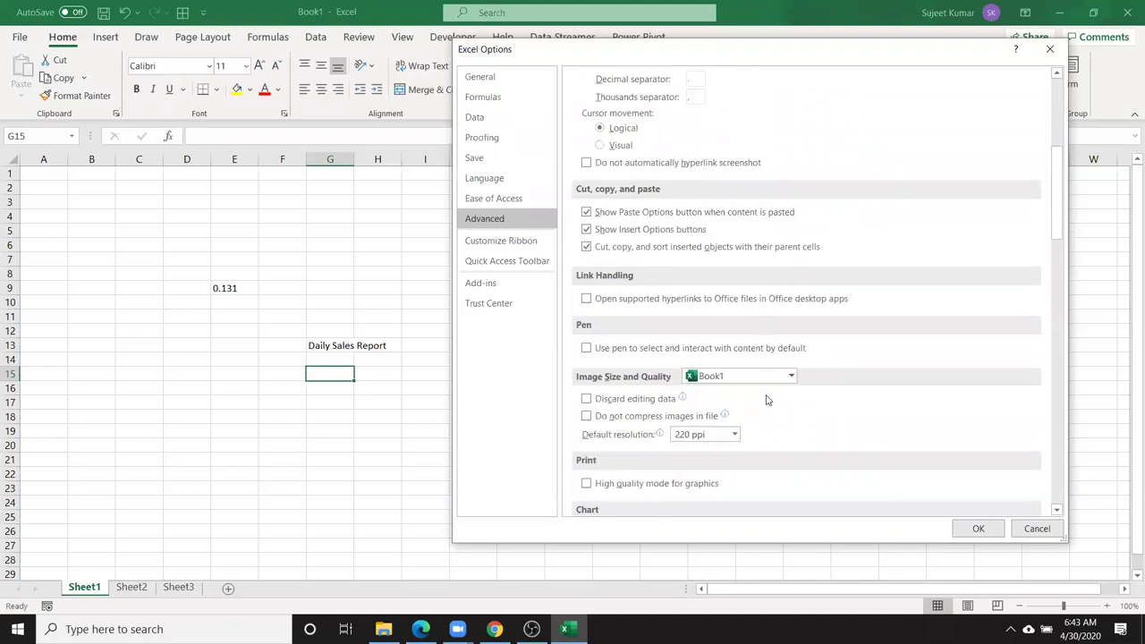
scroll(769, 402, "down", 1)
scroll(767, 402, "down", 3)
scroll(766, 403, "down", 6)
scroll(764, 401, "down", 3)
scroll(763, 402, "down", 1)
scroll(756, 389, "down", 5)
scroll(751, 383, "down", 4)
scroll(751, 383, "down", 5)
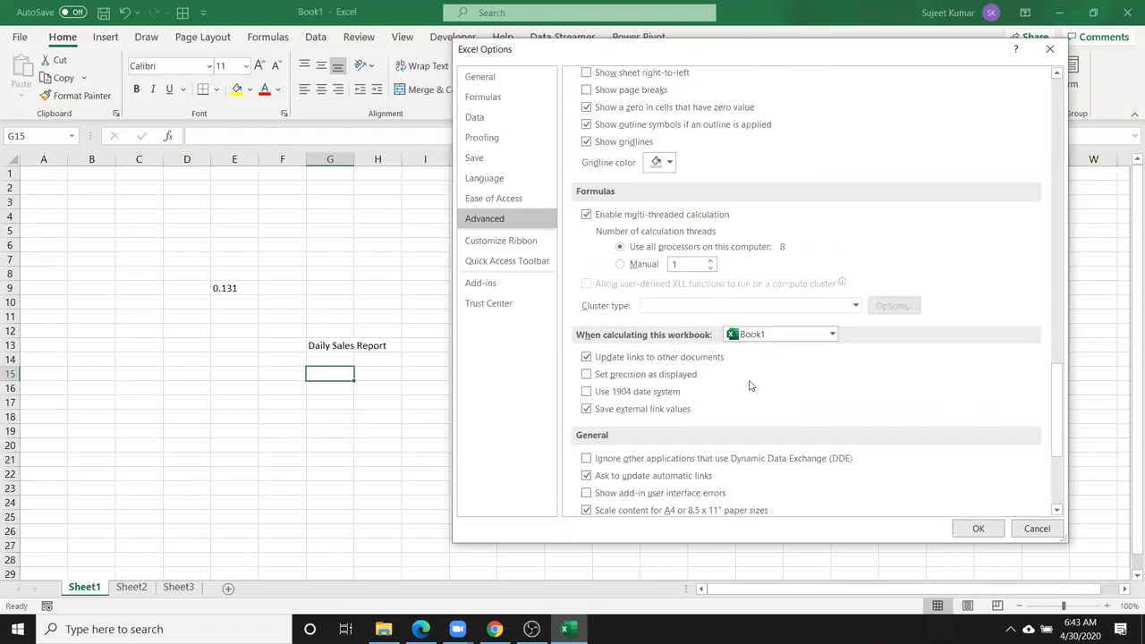
scroll(752, 383, "down", 6)
scroll(751, 382, "up", 7)
scroll(751, 383, "up", 3)
scroll(750, 383, "up", 3)
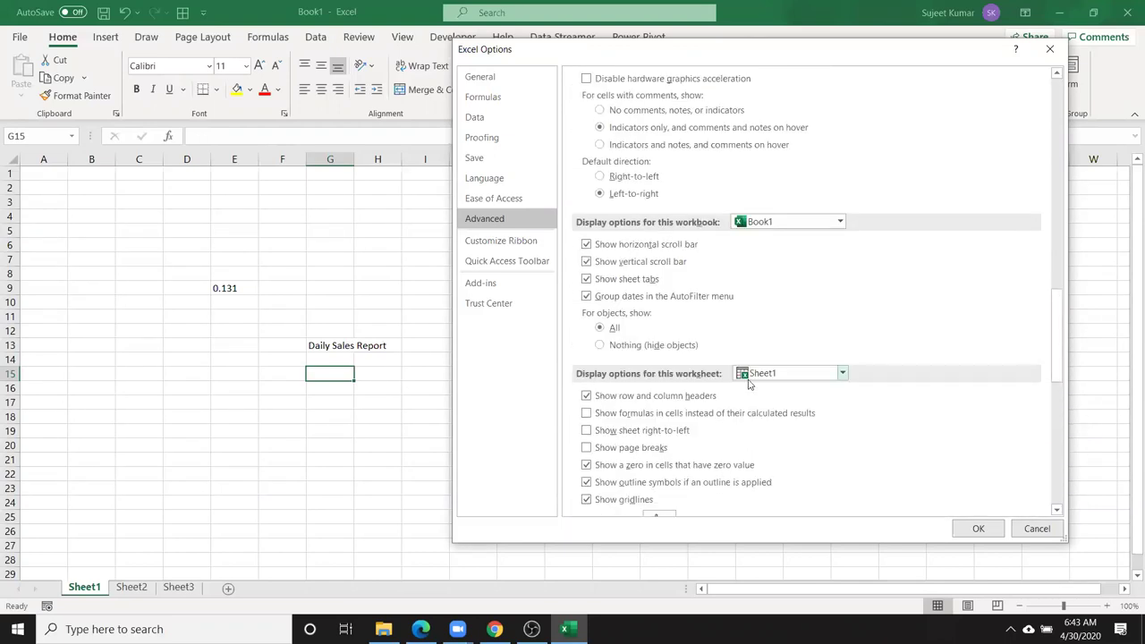
scroll(750, 384, "up", 3)
scroll(750, 384, "up", 2)
scroll(750, 384, "up", 3)
scroll(749, 384, "down", 3)
scroll(750, 384, "up", 4)
scroll(749, 384, "up", 2)
scroll(749, 385, "up", 2)
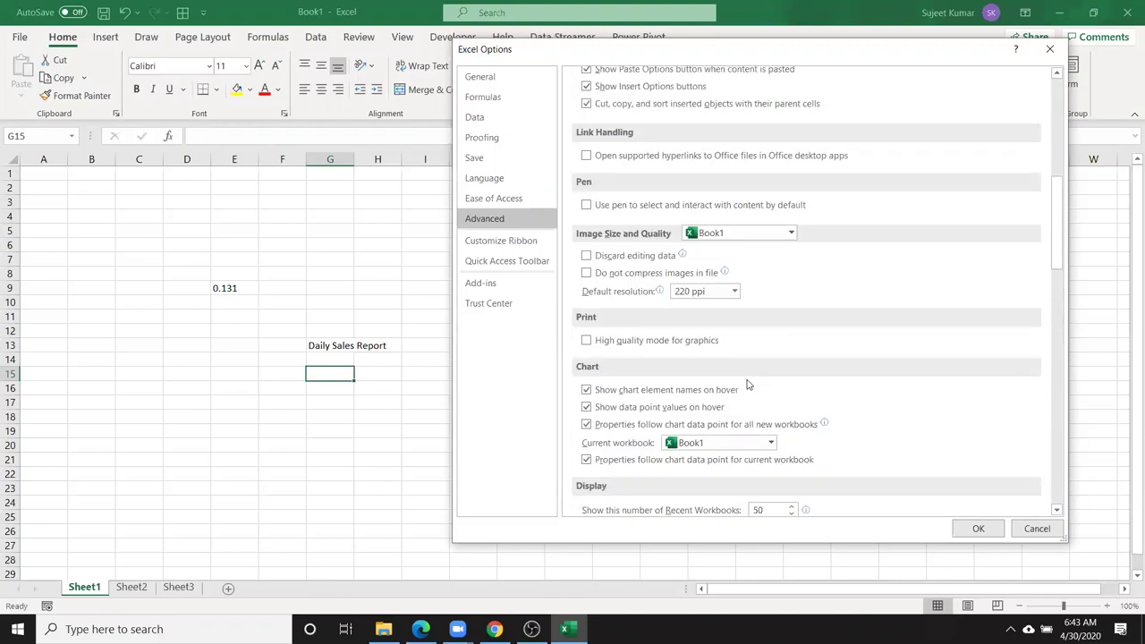
scroll(750, 384, "up", 3)
scroll(748, 383, "down", 4)
scroll(748, 383, "down", 3)
scroll(745, 381, "down", 1)
scroll(744, 382, "down", 3)
scroll(742, 381, "down", 2)
scroll(742, 381, "down", 3)
scroll(742, 381, "down", 3)
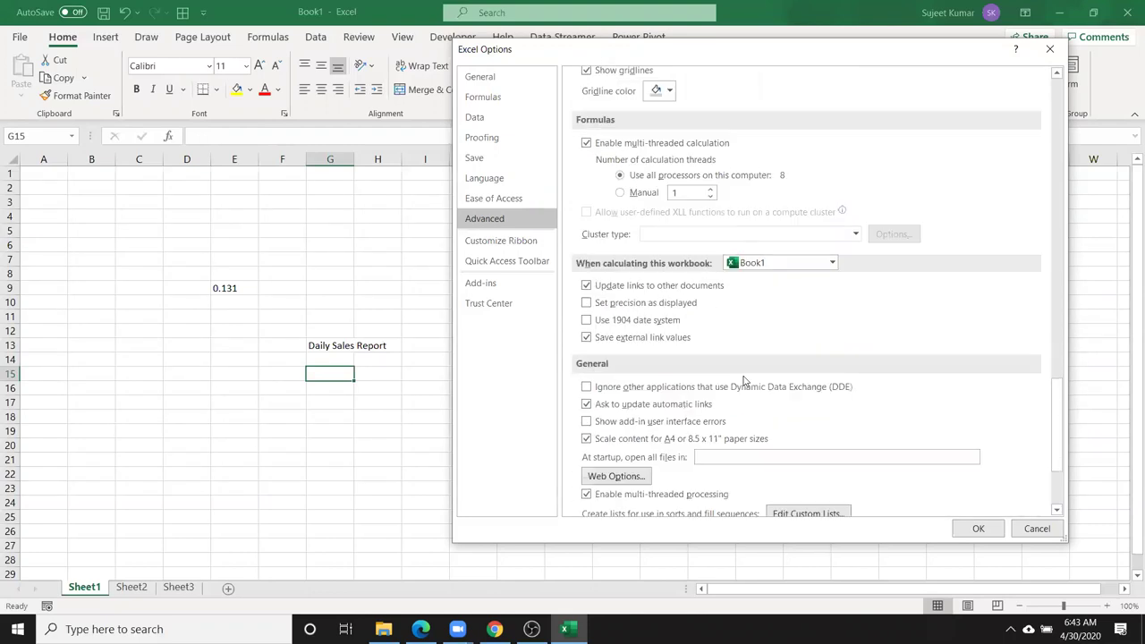
scroll(743, 381, "down", 3)
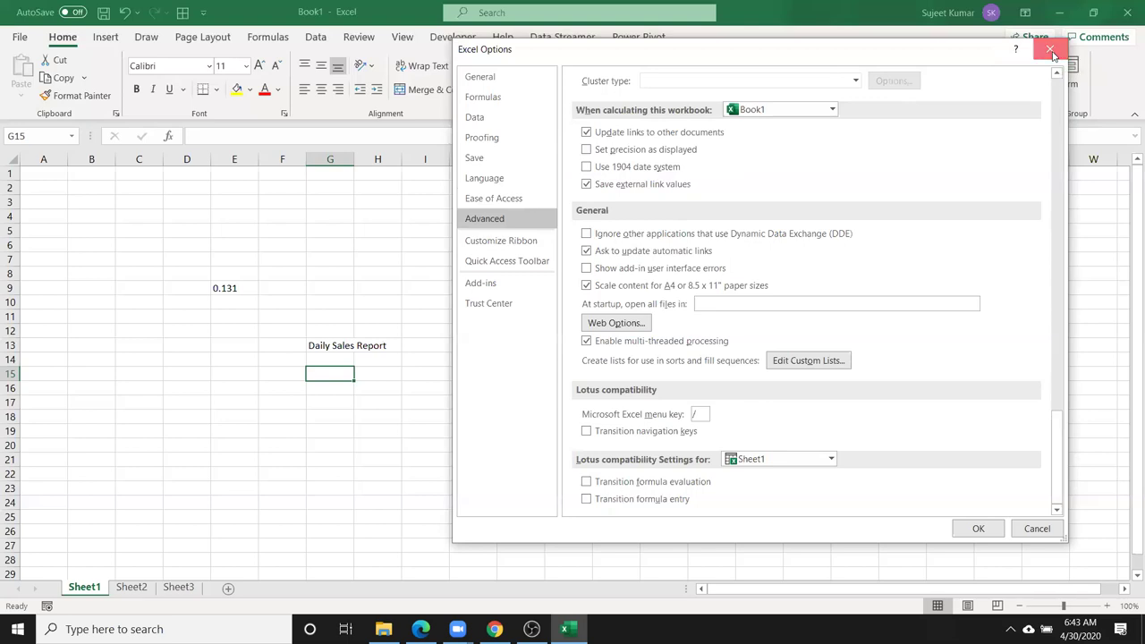
left_click(1050, 51)
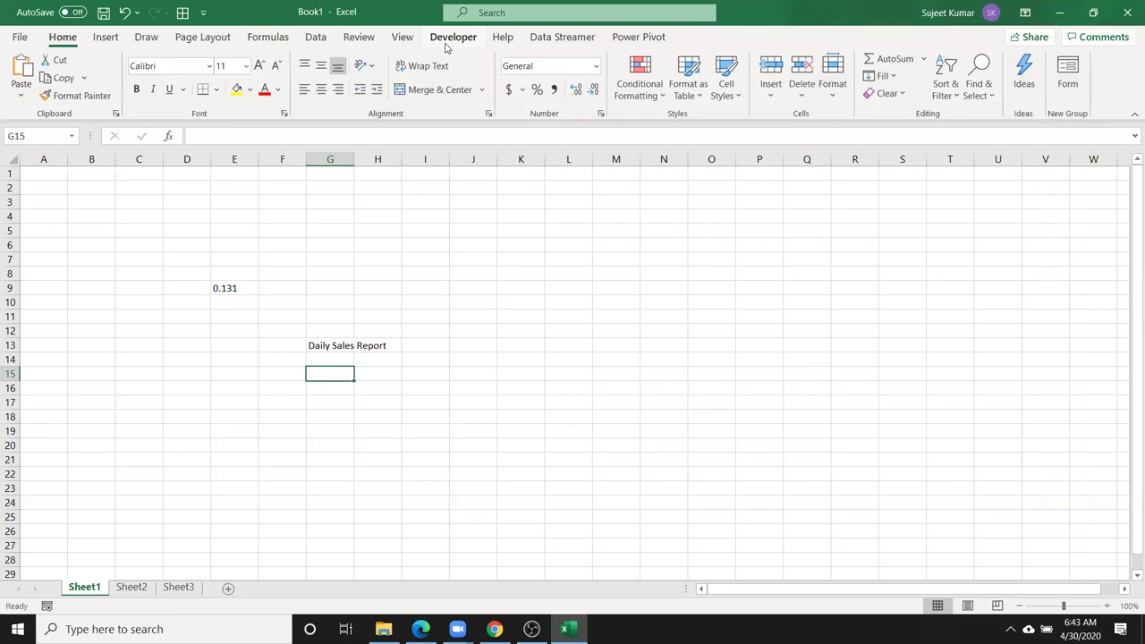
Show the Review ribbon, select cells G6 and G8, then go to the File screen
left_click(354, 37)
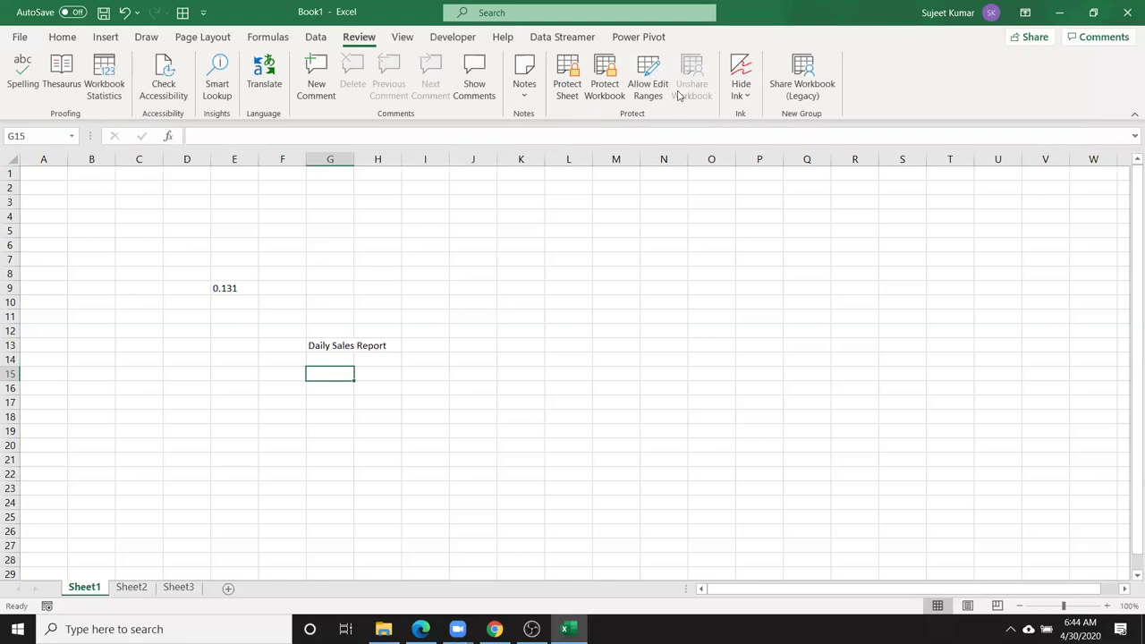
left_click(351, 247)
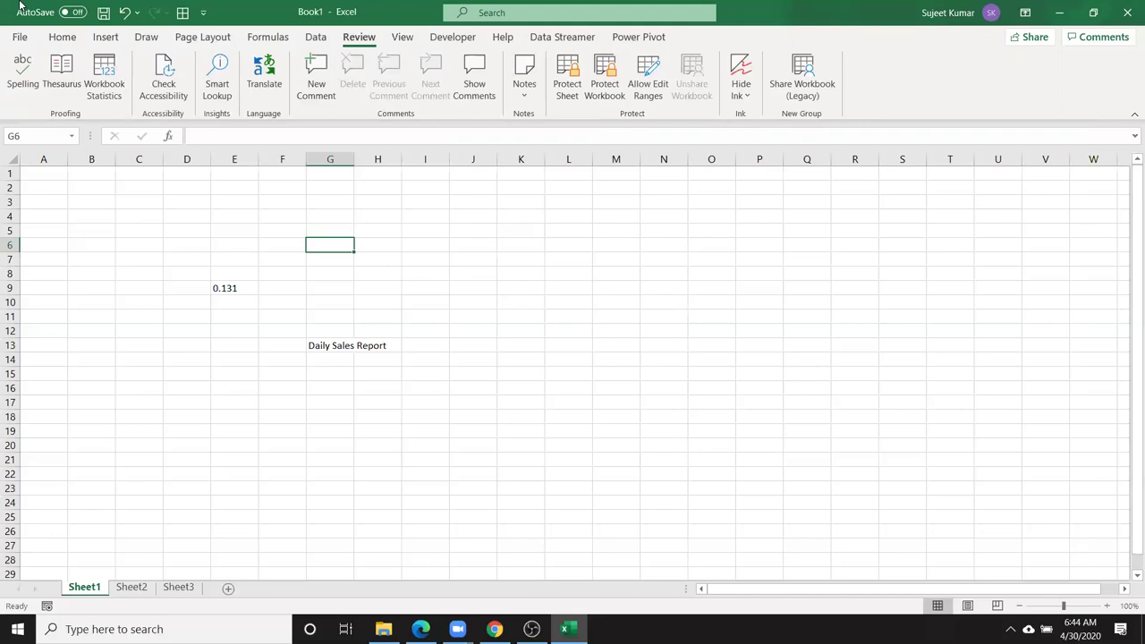
left_click(330, 275)
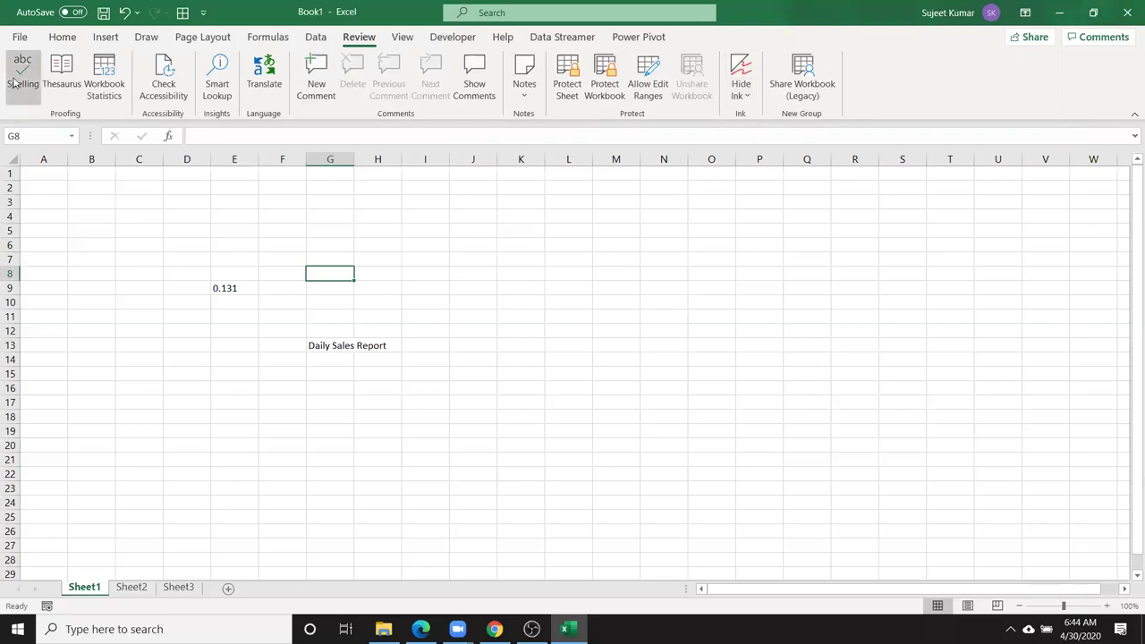
left_click(20, 37)
Reopen and close Excel Options, then exit Excel choosing Don't Save for Book1
left_click(49, 587)
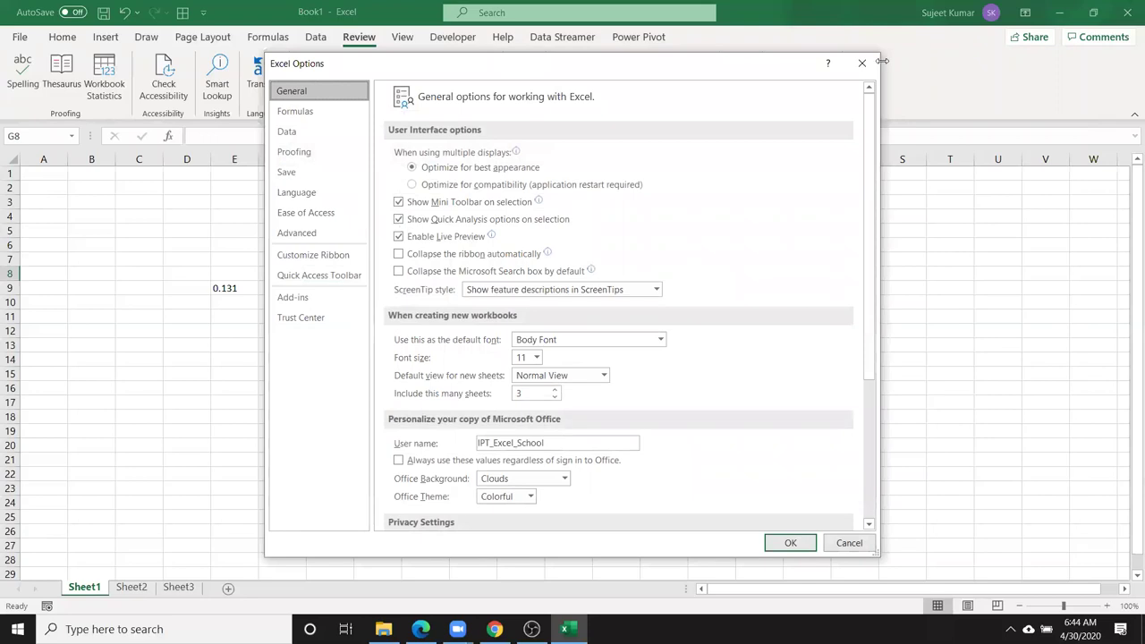
left_click(863, 64)
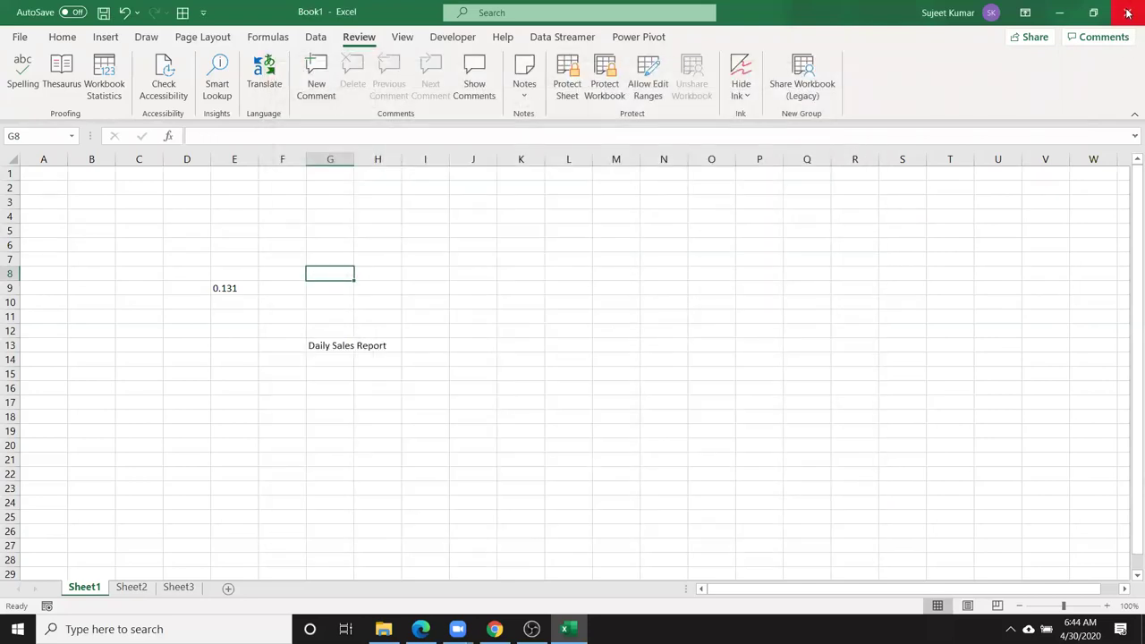
left_click(1127, 13)
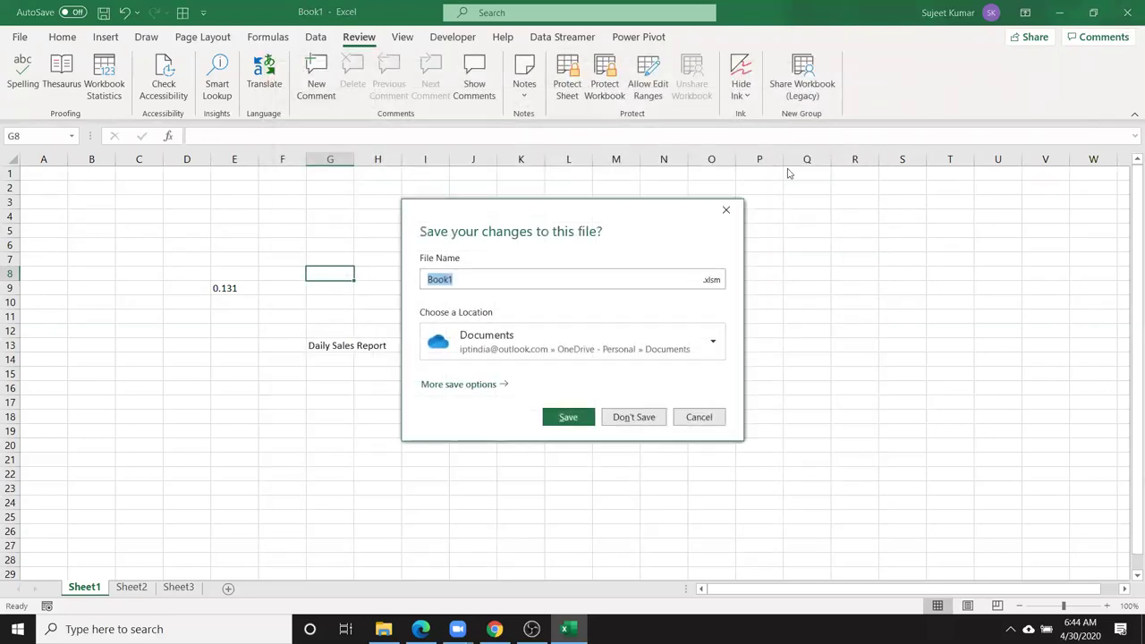
left_click(631, 416)
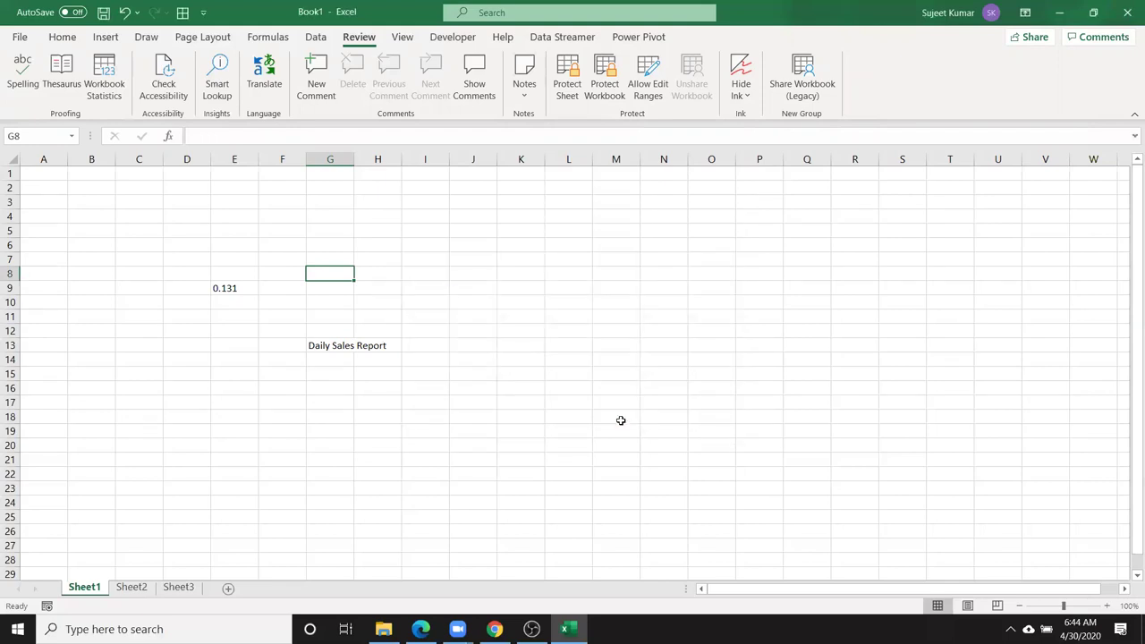